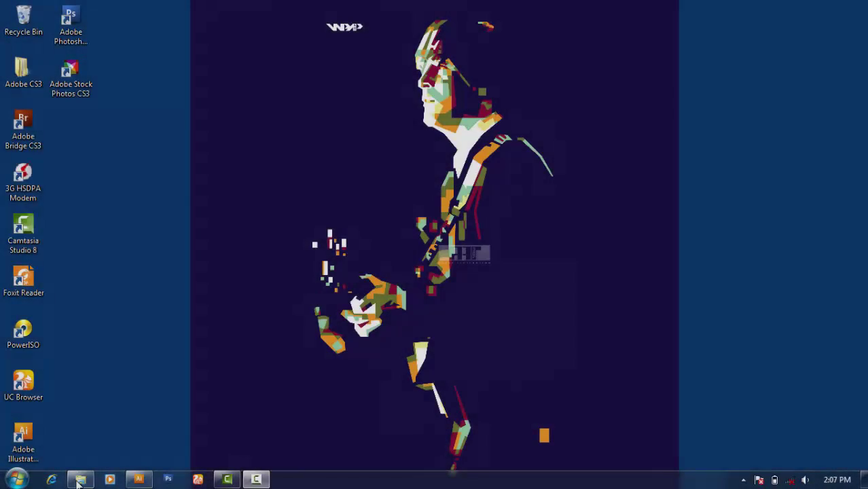
Step: Open the hooded-man portrait photo, tom cruise.jpg, in Adobe Illustrator from Explorer
click(80, 479)
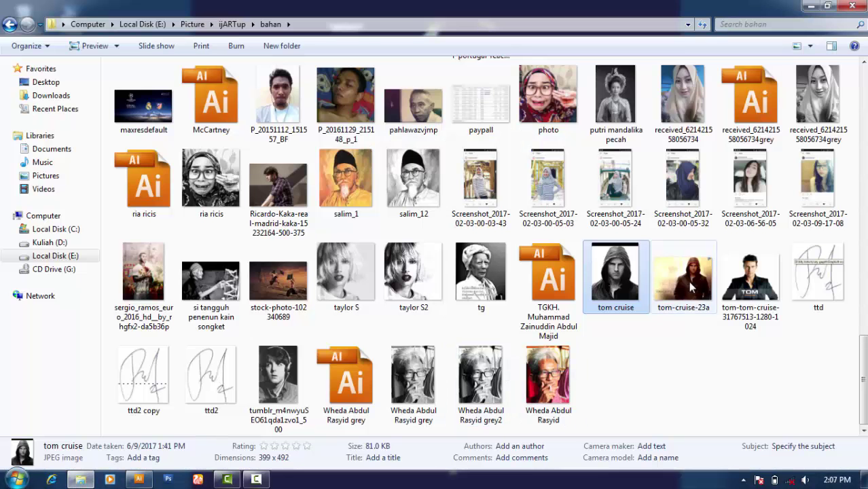
right_click(618, 272)
click(523, 311)
Step: Zoom out and scale the portrait photo up proportionally to about 1423 × 1755 pt
key(ctrl+minus)
key(ctrl+minus)
key(ctrl+minus)
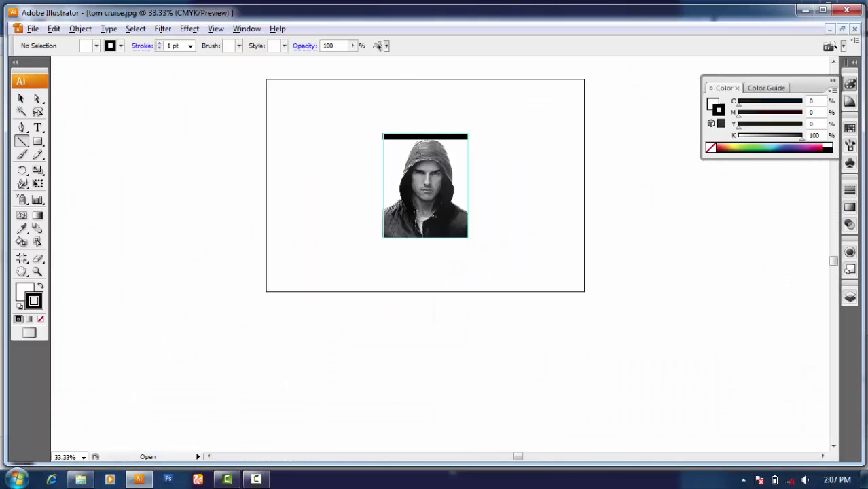
key(ctrl+minus)
mouse_move(392, 139)
mouse_down()
mouse_move(303, 75)
mouse_move(306, 130)
mouse_up()
key(ctrl+shift+a)
drag(453, 350, 583, 451)
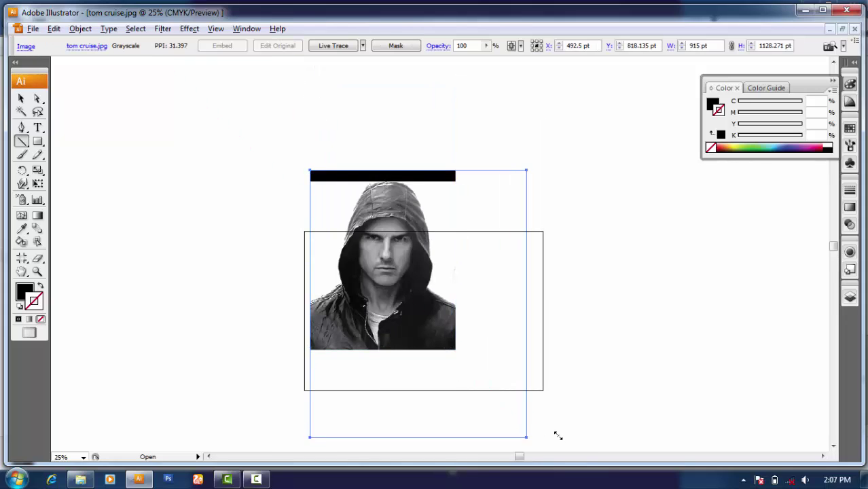
Step: Add a new Layer 2 for the line work
click(850, 304)
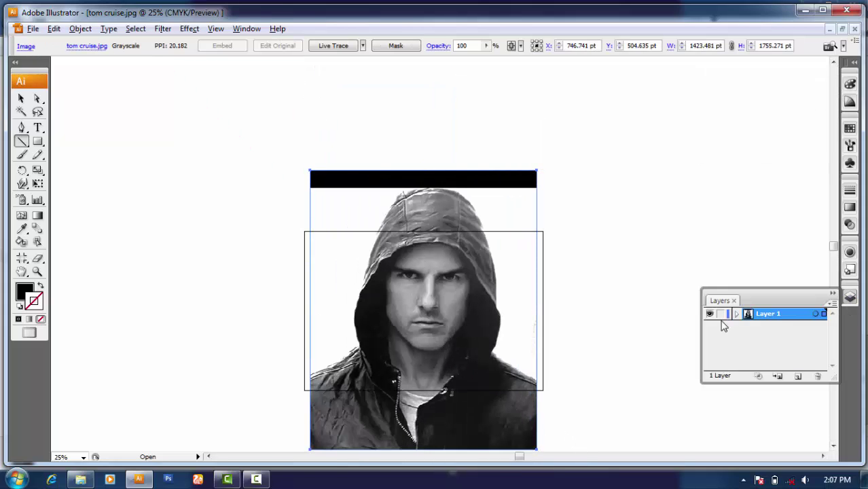
key(ctrl+shift+a)
click(794, 375)
Step: Set the stroke colour to pure red, FF0000, then zoom in on the face
double_click(25, 291)
click(435, 160)
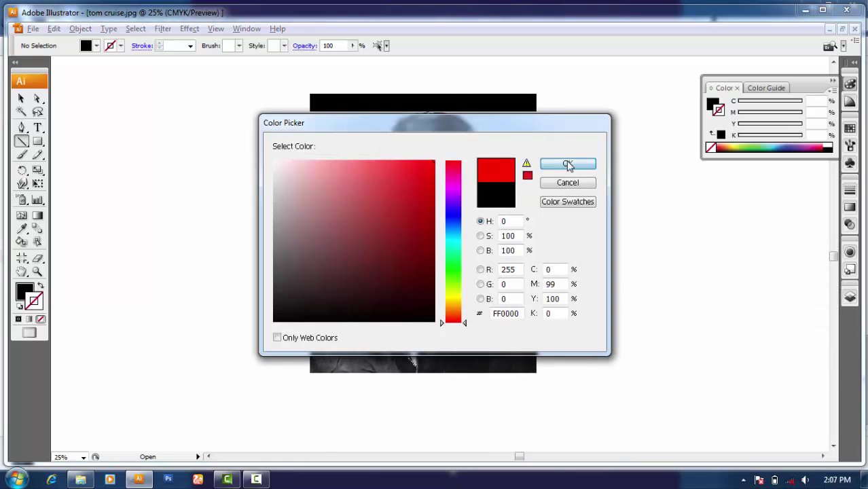
click(567, 163)
scroll(484, 185, up, 4)
scroll(484, 185, up, 1)
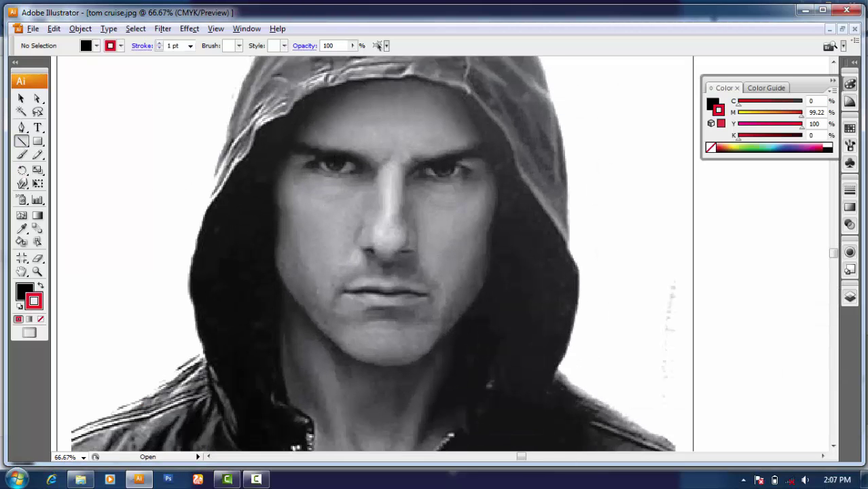
scroll(484, 184, up, 4)
Step: Draw red straight lines at the eye's corner, lower lid and across the eye's top
drag(291, 163, 291, 232)
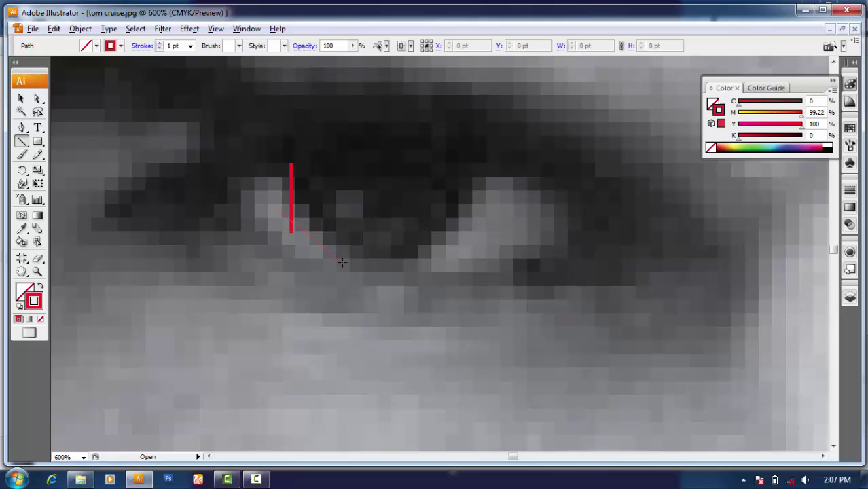
drag(360, 265, 358, 263)
mouse_move(295, 258)
mouse_down()
mouse_move(570, 259)
mouse_move(565, 183)
mouse_up()
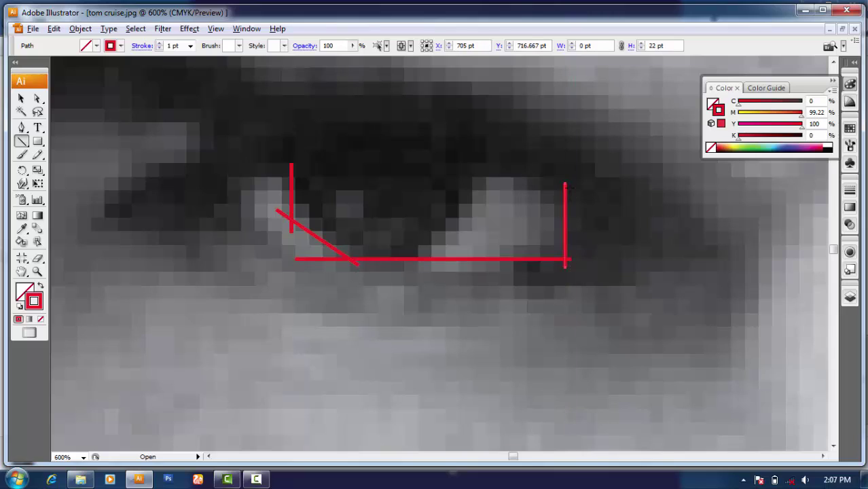
key(ctrl+z)
drag(465, 177, 560, 177)
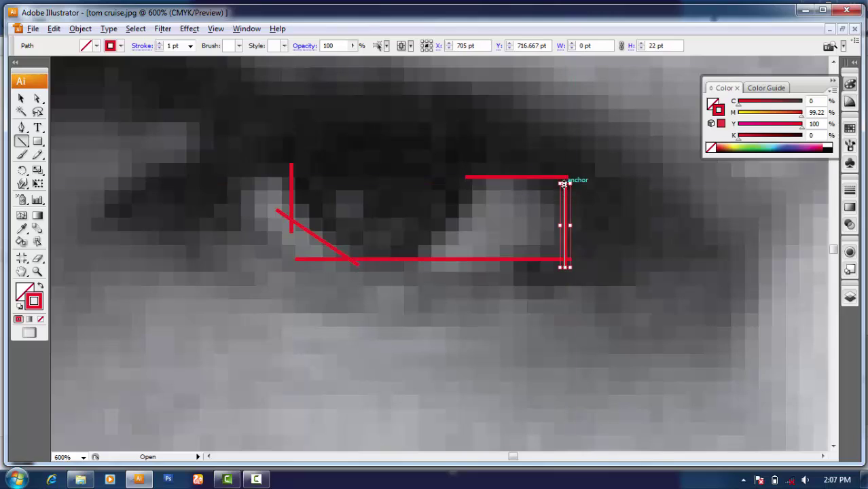
drag(475, 164, 475, 229)
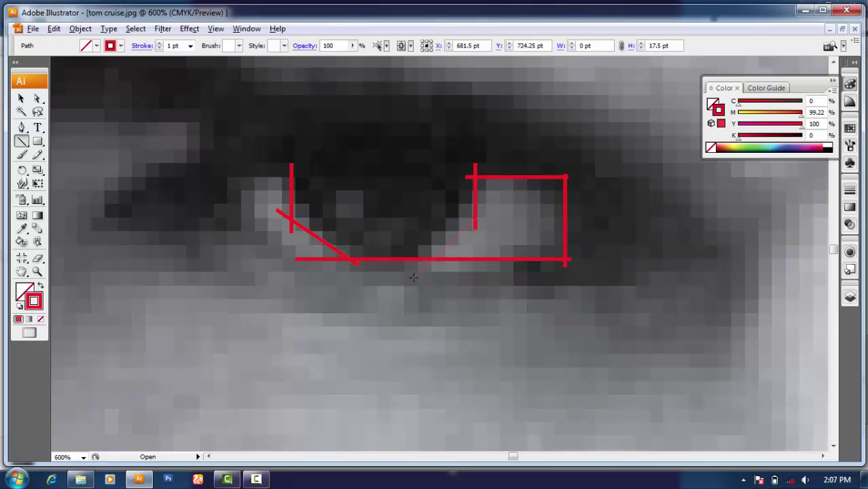
drag(412, 275, 479, 215)
Step: Add vertical, horizontal and diagonal red lines inside the eye box
scroll(536, 197, up, 3)
drag(490, 360, 476, 358)
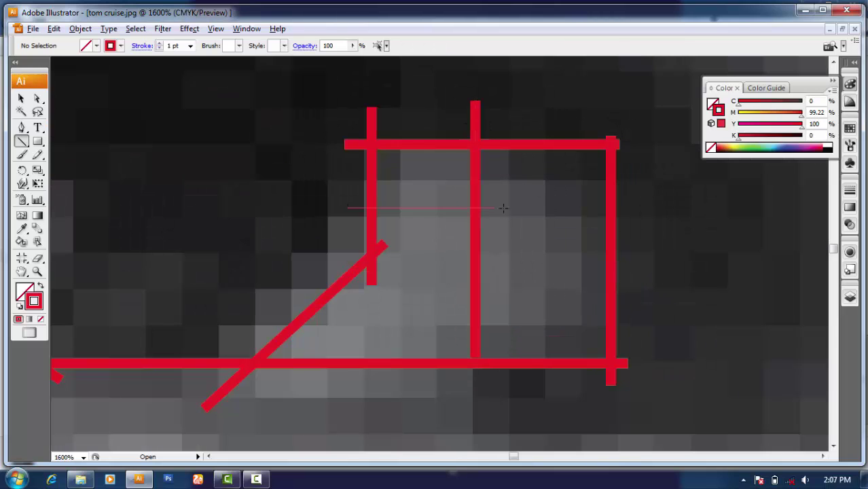
scroll(432, 253, down, 2)
mouse_move(349, 207)
mouse_down()
mouse_move(562, 207)
mouse_move(430, 220)
mouse_up()
scroll(433, 252, up, 1)
drag(430, 219, 430, 390)
drag(487, 209, 486, 356)
drag(468, 319, 605, 409)
scroll(510, 402, down, 2)
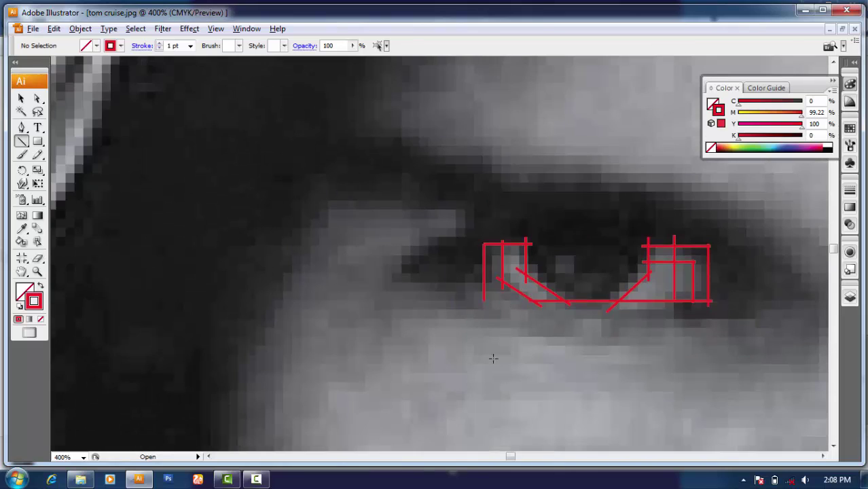
scroll(466, 293, up, 1)
Step: Draw lines along the eye's outer edge and redo the diagonal at its corner
drag(493, 204, 493, 319)
scroll(437, 251, down, 2)
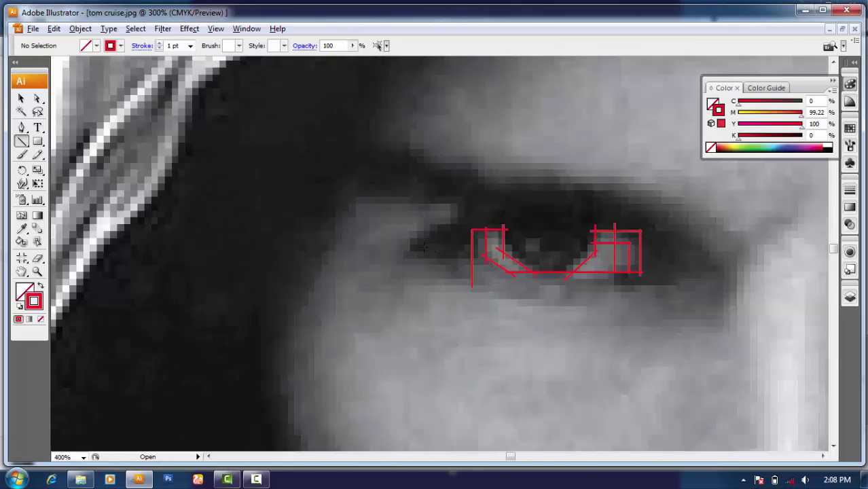
scroll(437, 251, up, 2)
drag(394, 204, 394, 289)
drag(380, 216, 487, 163)
drag(389, 245, 364, 246)
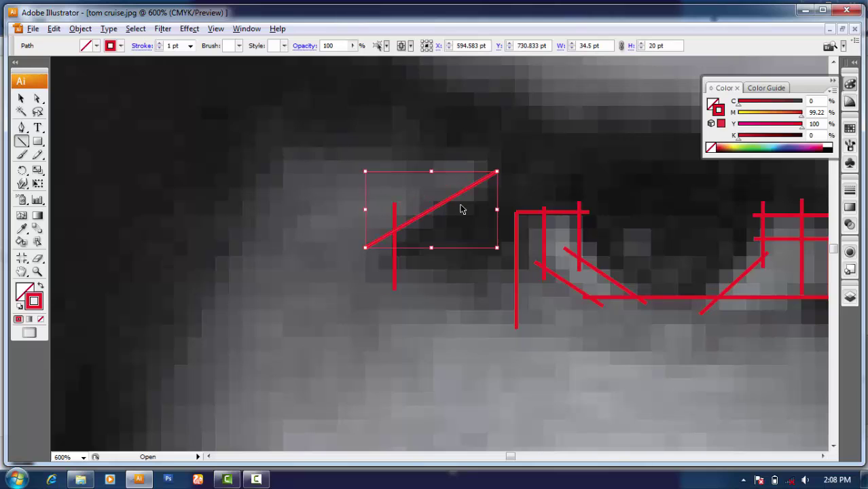
key(ctrl+z)
drag(494, 185, 355, 253)
drag(262, 152, 239, 151)
scroll(231, 151, down, 3)
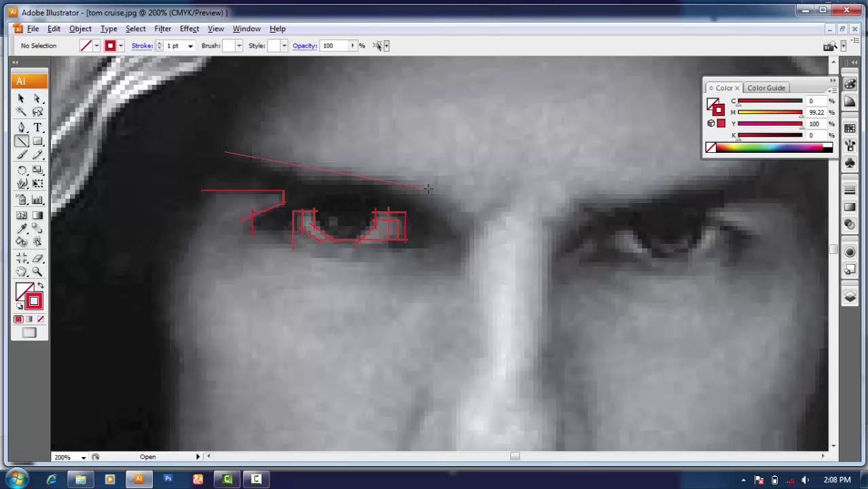
Step: Draw the long brow line and straight lines outlining the iris
drag(428, 188, 428, 188)
scroll(387, 200, up, 3)
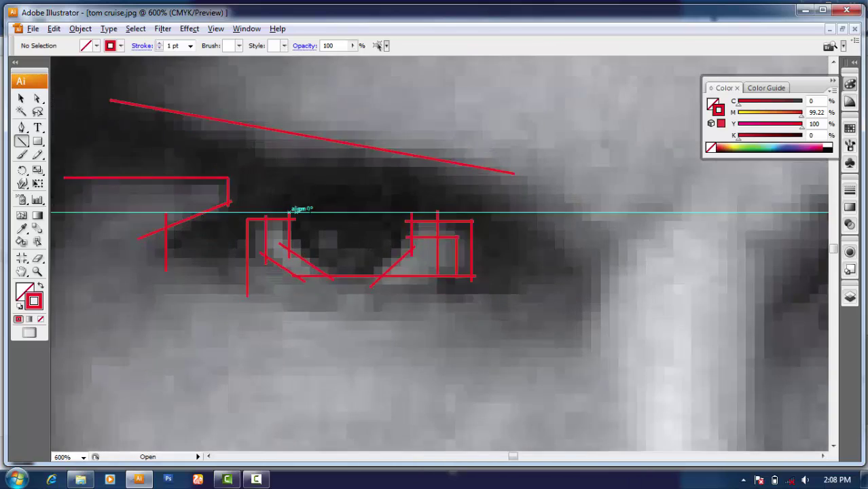
scroll(292, 212, up, 2)
drag(547, 179, 548, 179)
drag(540, 170, 540, 272)
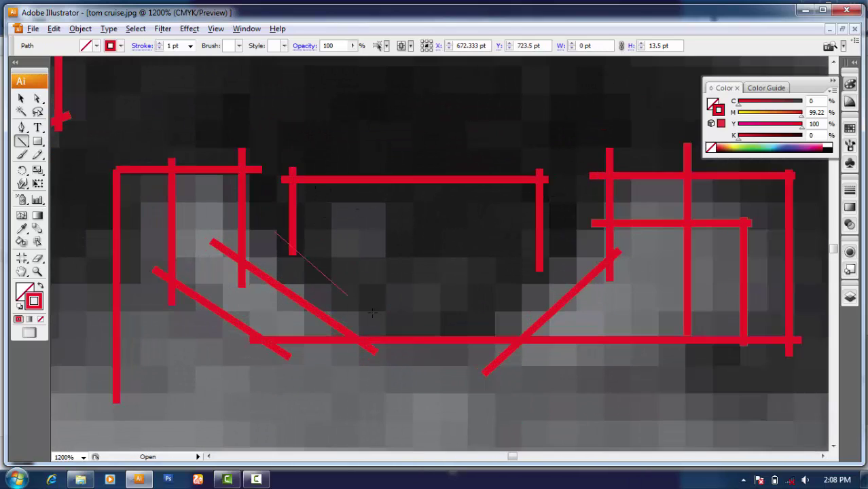
drag(387, 309, 387, 309)
mouse_move(387, 309)
mouse_down()
mouse_move(478, 310)
mouse_move(547, 248)
mouse_up()
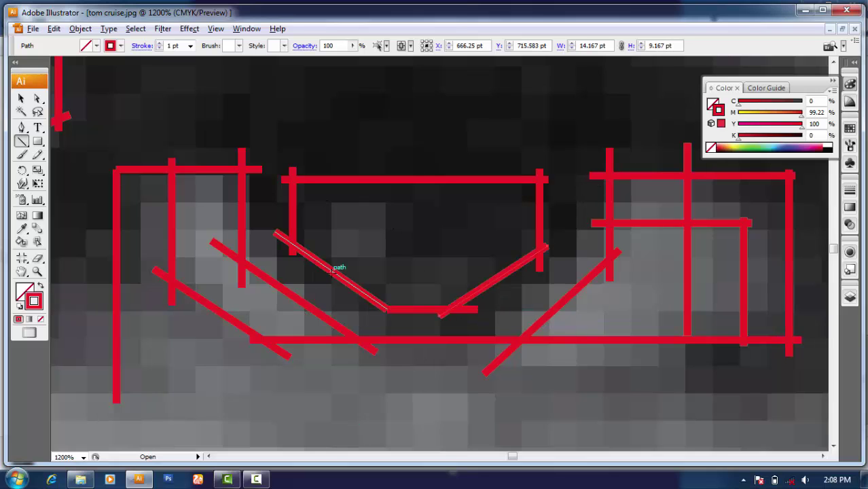
drag(328, 201, 328, 291)
mouse_move(393, 197)
mouse_down()
mouse_move(392, 265)
mouse_move(496, 265)
mouse_move(494, 219)
mouse_up()
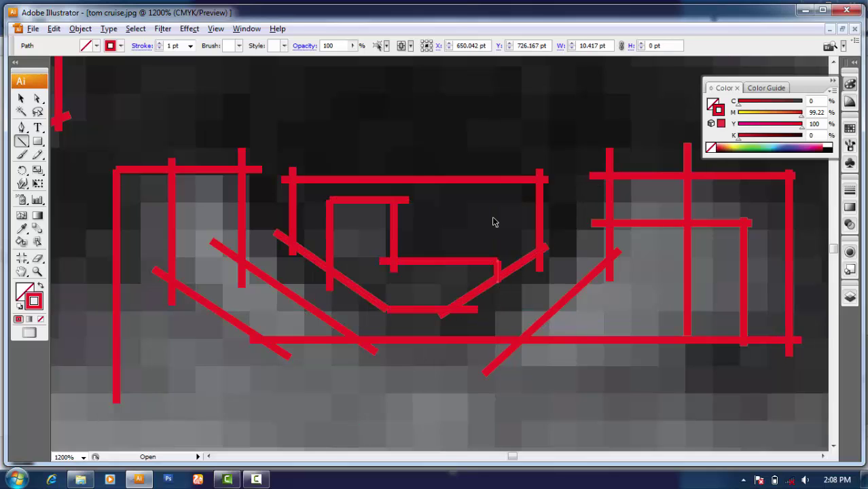
Step: Extend lines below the eye, ending with a line down beside the nose
scroll(493, 228, down, 2)
scroll(384, 246, right, 2)
scroll(326, 232, up, 2)
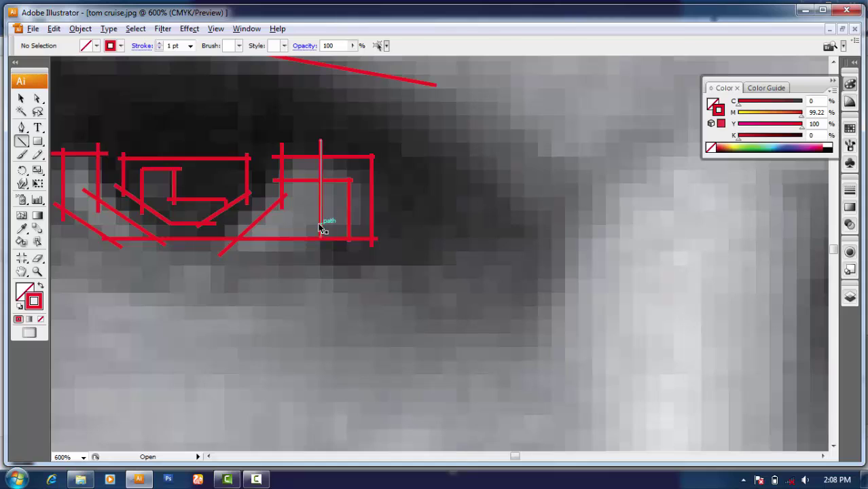
drag(322, 227, 321, 288)
scroll(236, 284, down, 1)
mouse_move(438, 272)
mouse_down()
mouse_move(495, 275)
mouse_move(494, 163)
mouse_up()
scroll(479, 240, right, 2)
scroll(399, 193, down, 1)
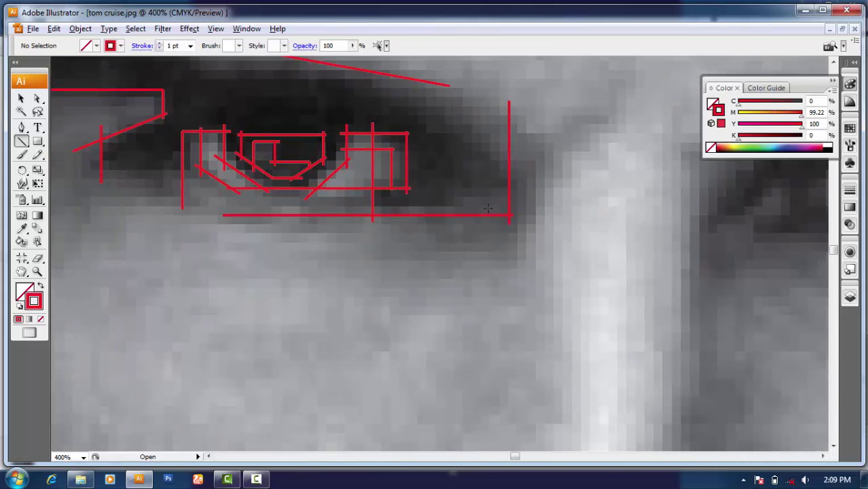
scroll(476, 163, down, 2)
Step: Draw red lines down the nose's side and across the nostril area
scroll(544, 127, down, 1)
drag(544, 240, 526, 271)
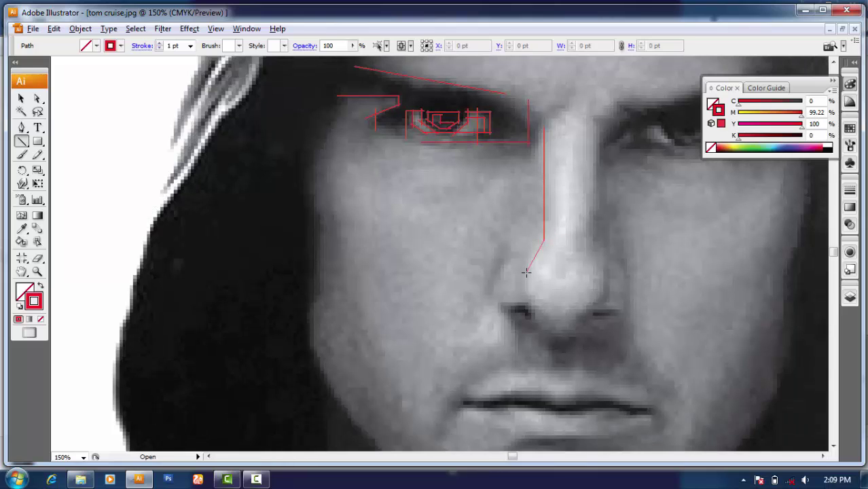
scroll(546, 288, up, 3)
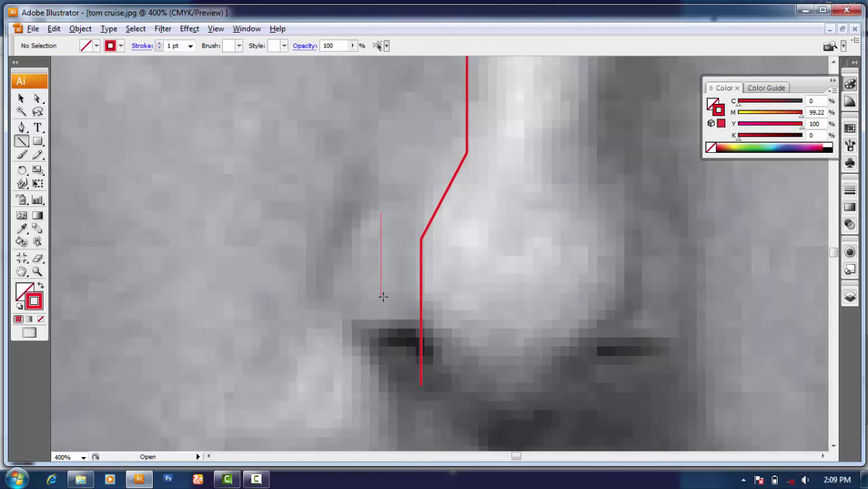
drag(394, 216, 388, 202)
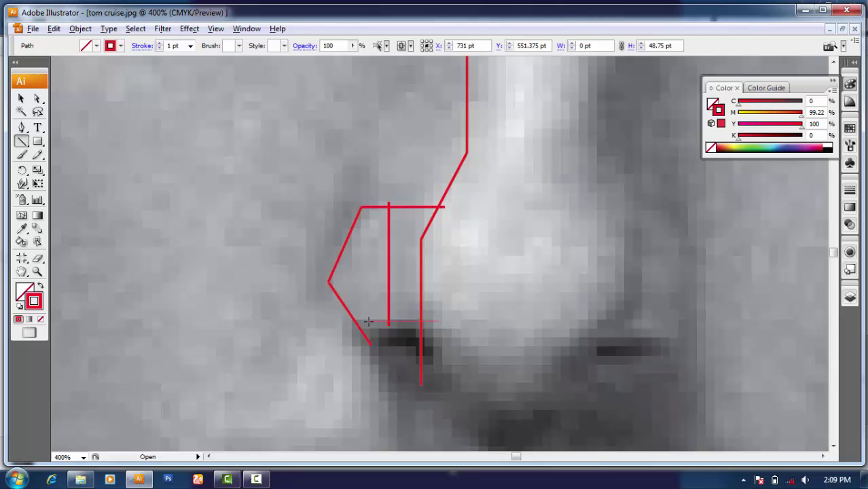
drag(438, 321, 343, 320)
scroll(275, 289, down, 2)
scroll(351, 248, up, 5)
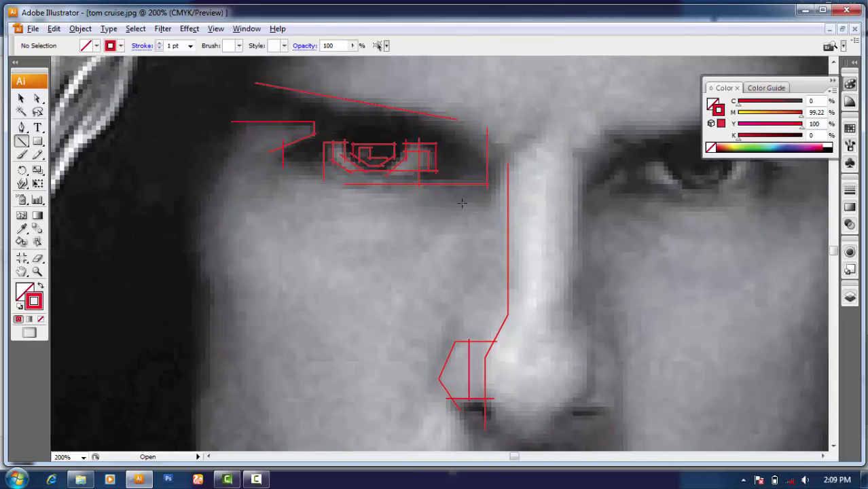
drag(458, 312, 469, 399)
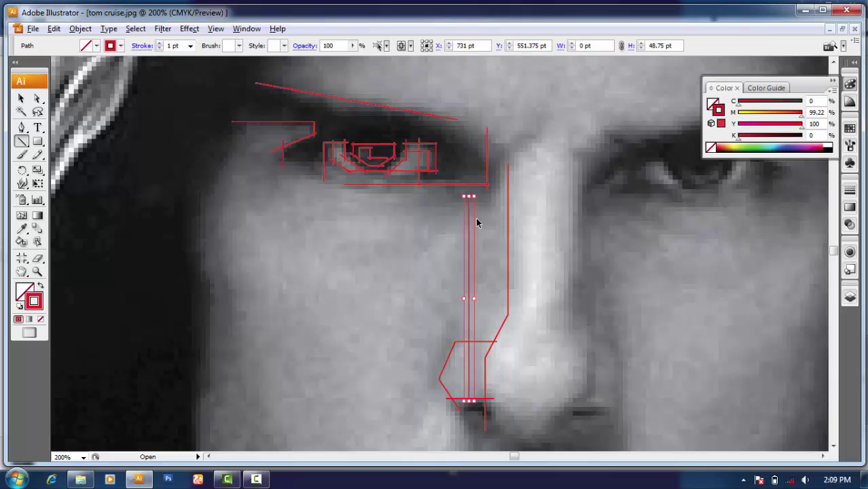
scroll(509, 212, down, 2)
Step: Add a horizontal line and vertical lines below the eye beside the nose bridge
drag(393, 159, 401, 169)
scroll(408, 112, up, 3)
drag(438, 194, 438, 296)
scroll(545, 239, right, 2)
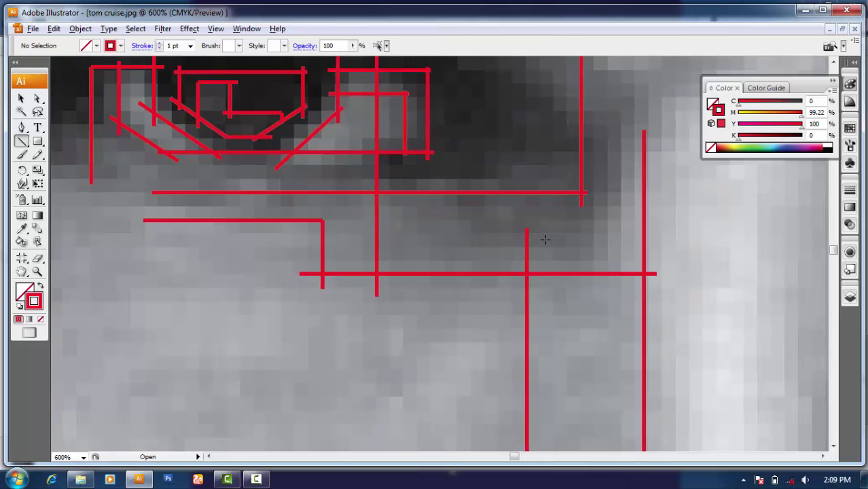
scroll(420, 234, down, 3)
scroll(380, 245, left, 2)
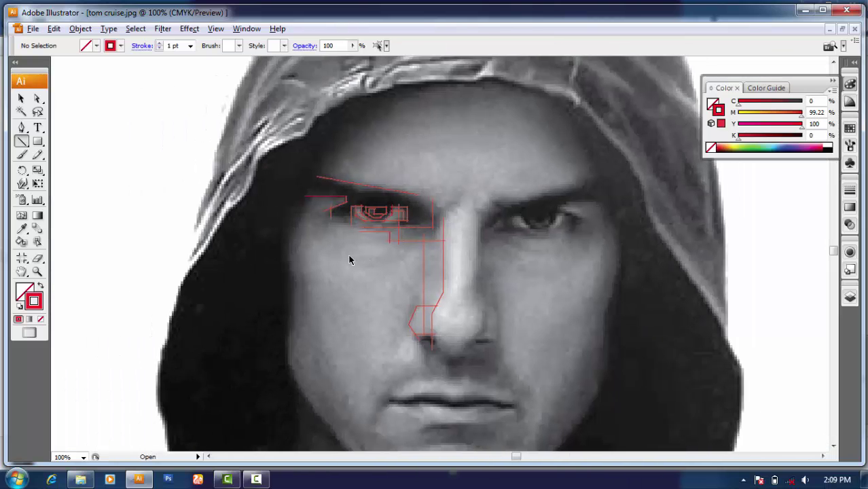
scroll(350, 258, up, 3)
scroll(275, 210, up, 2)
scroll(276, 209, down, 2)
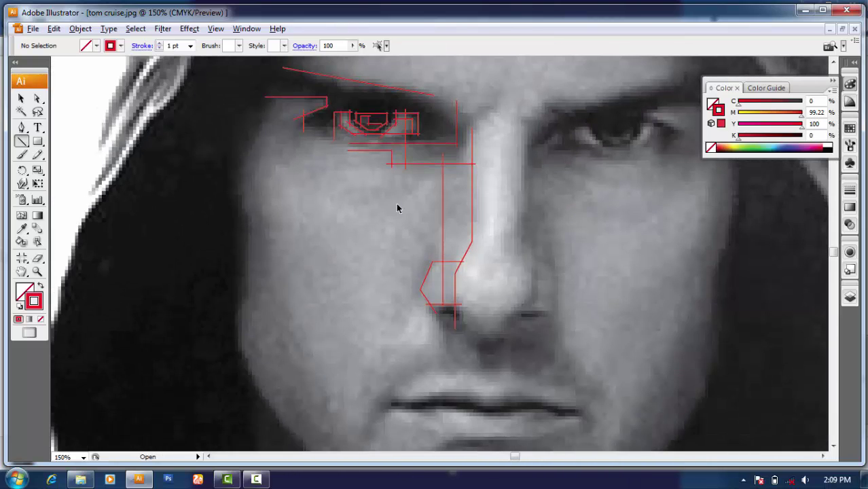
scroll(398, 209, up, 2)
scroll(368, 181, up, 2)
drag(375, 185, 333, 295)
scroll(336, 245, down, 3)
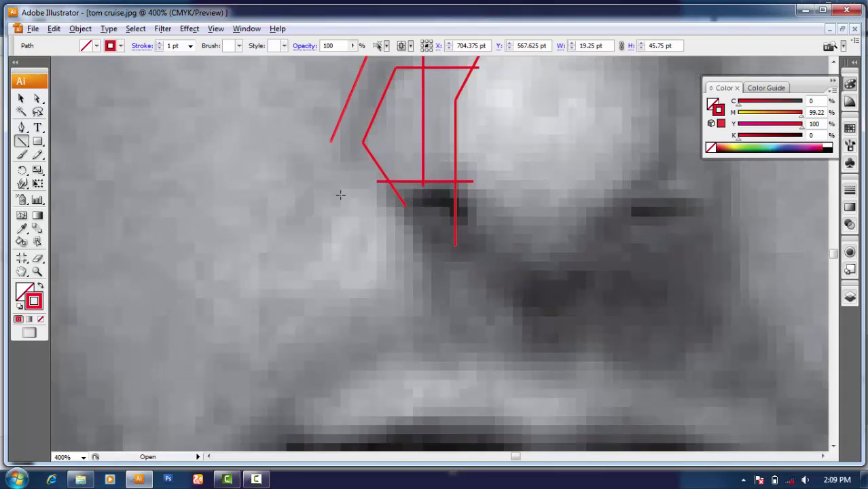
ctrl+click(456, 347)
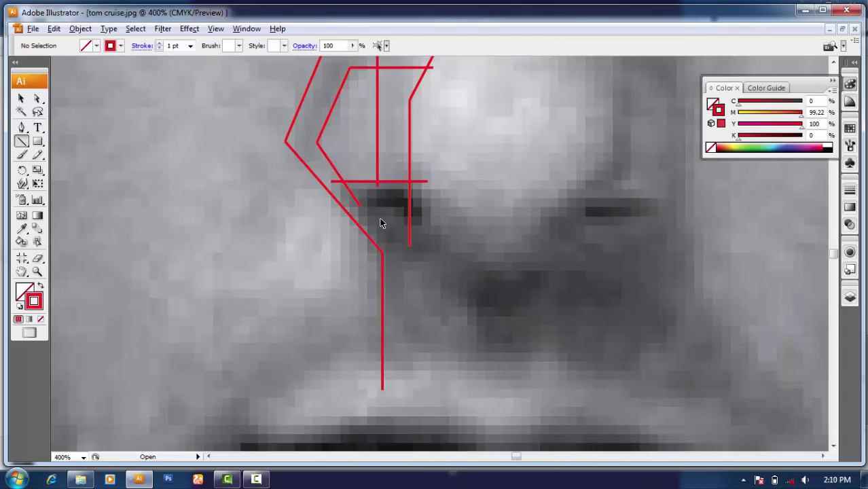
Step: Draw a horizontal line below the nose and a diagonal along its side
drag(515, 304, 515, 304)
scroll(305, 195, right, 2)
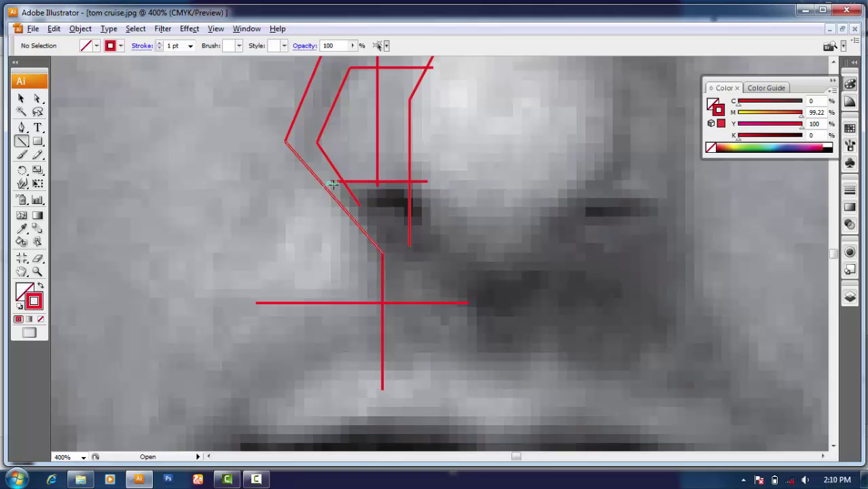
drag(286, 180, 246, 318)
key(ctrl+1)
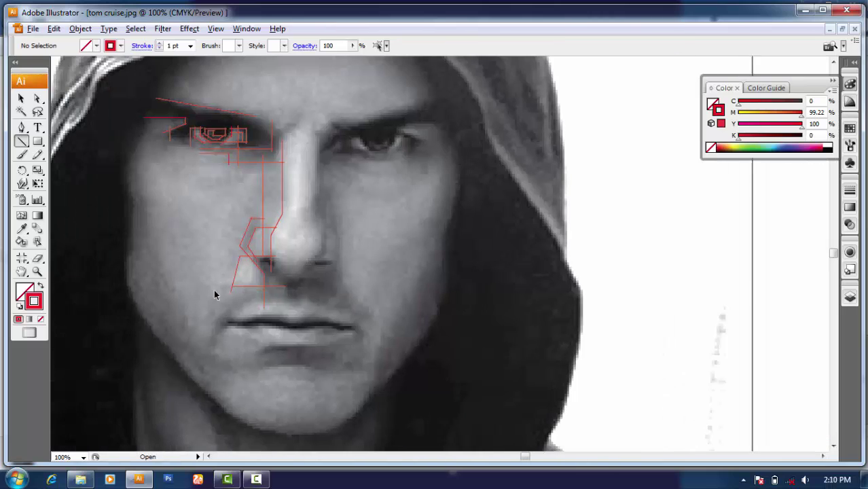
scroll(291, 216, up, 2)
Step: Outline the nose bridge, rounded tip and nostrils, with a vertical line to the nose base
drag(354, 298, 389, 303)
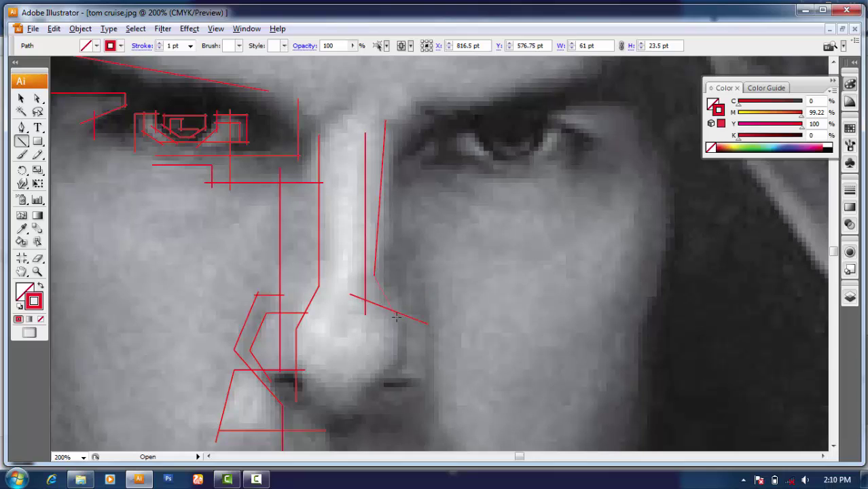
drag(395, 296, 395, 358)
scroll(396, 354, down, 1)
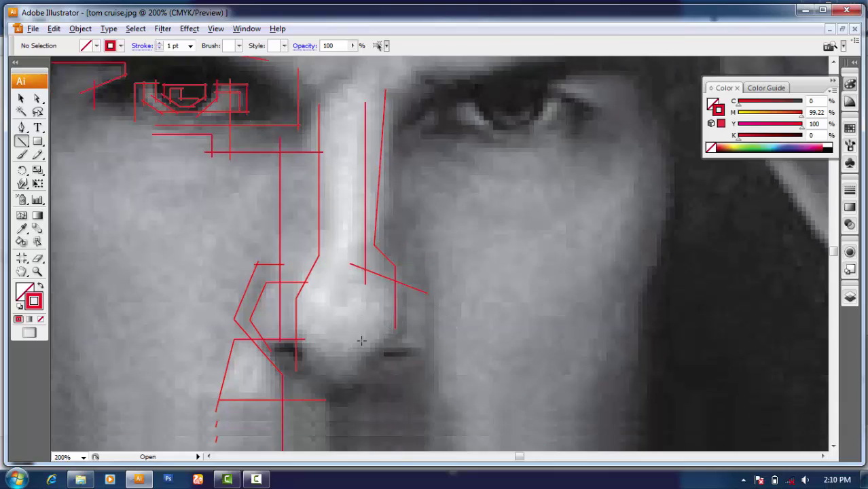
scroll(396, 354, up, 1)
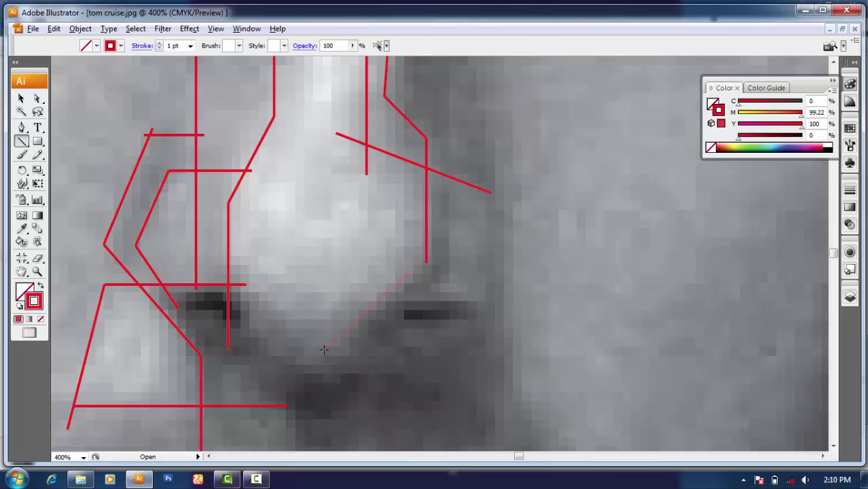
drag(324, 349, 324, 350)
mouse_move(325, 350)
mouse_down()
mouse_move(269, 349)
mouse_move(248, 285)
mouse_up()
drag(104, 284, 373, 284)
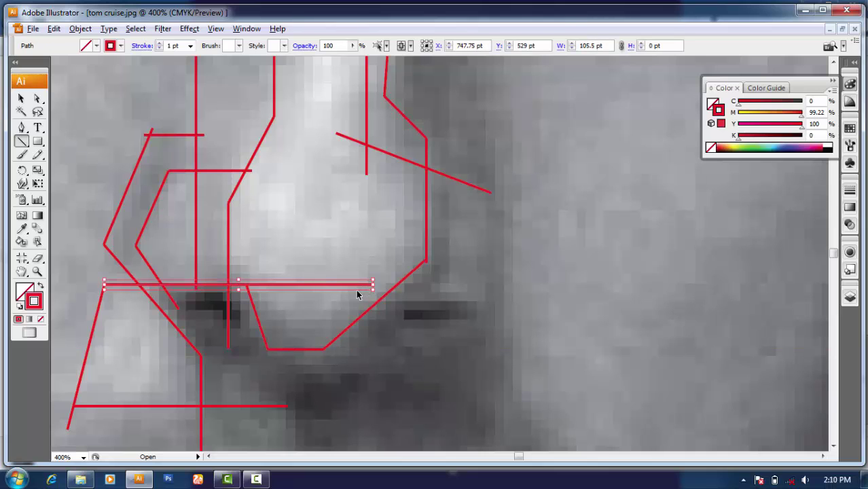
drag(368, 174, 368, 288)
scroll(329, 237, down, 1)
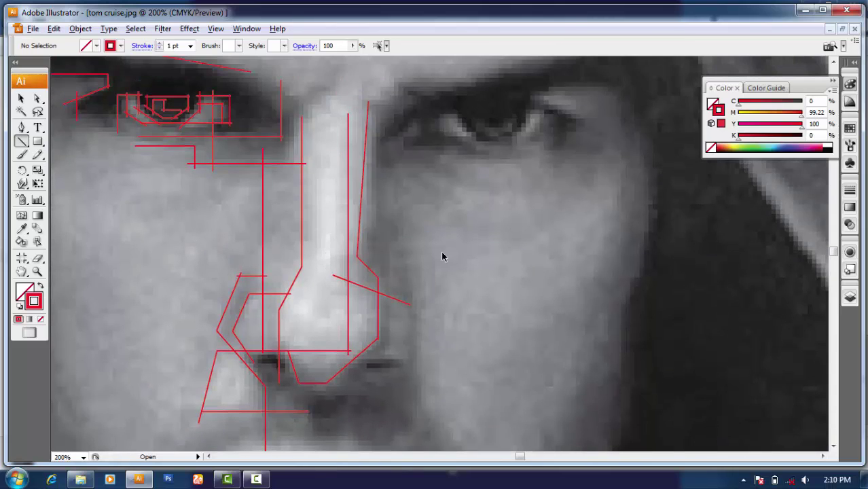
scroll(442, 257, down, 2)
scroll(253, 193, up, 1)
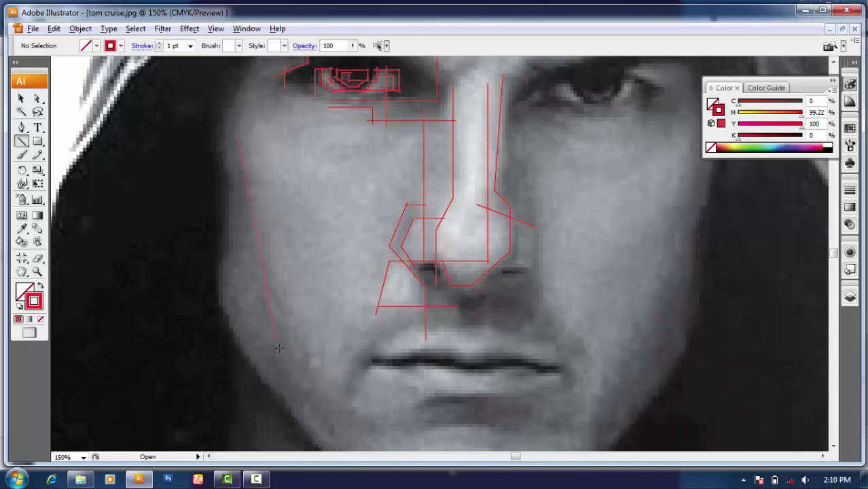
Step: Draw red horizontal and vertical cheek lines below the eye and along the outer left cheek
drag(309, 370, 352, 368)
scroll(256, 221, up, 4)
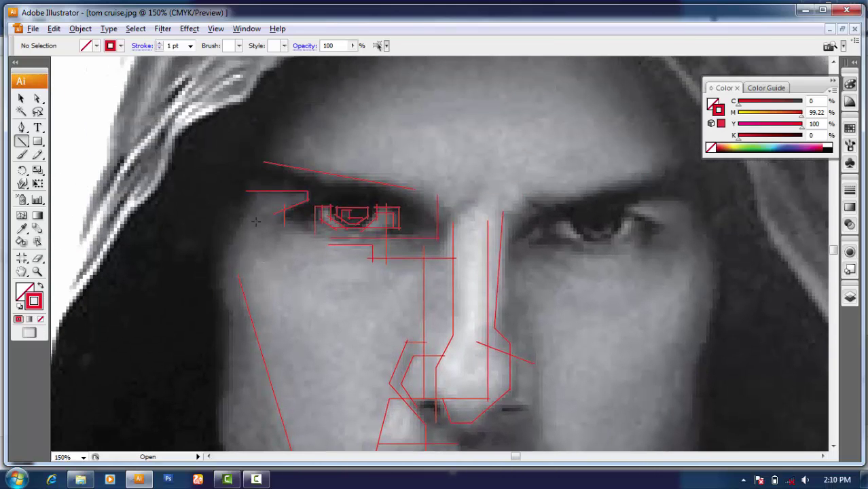
drag(237, 267, 238, 275)
scroll(303, 300, down, 2)
scroll(316, 270, up, 2)
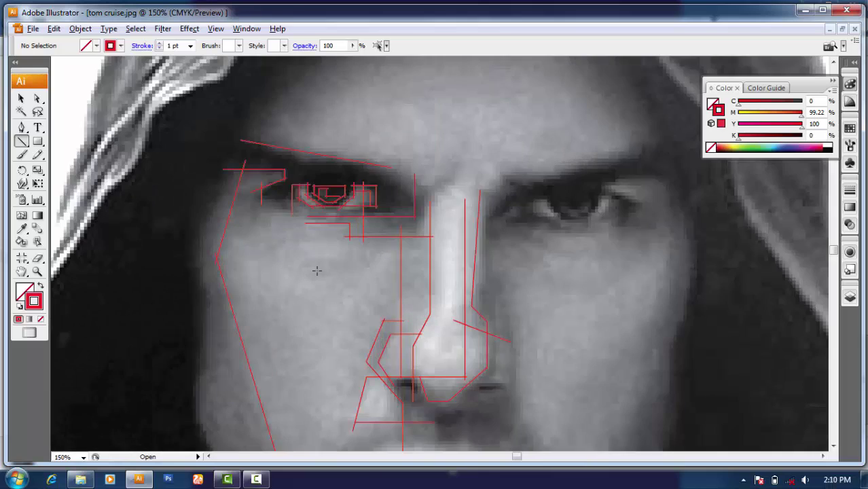
scroll(322, 263, up, 1)
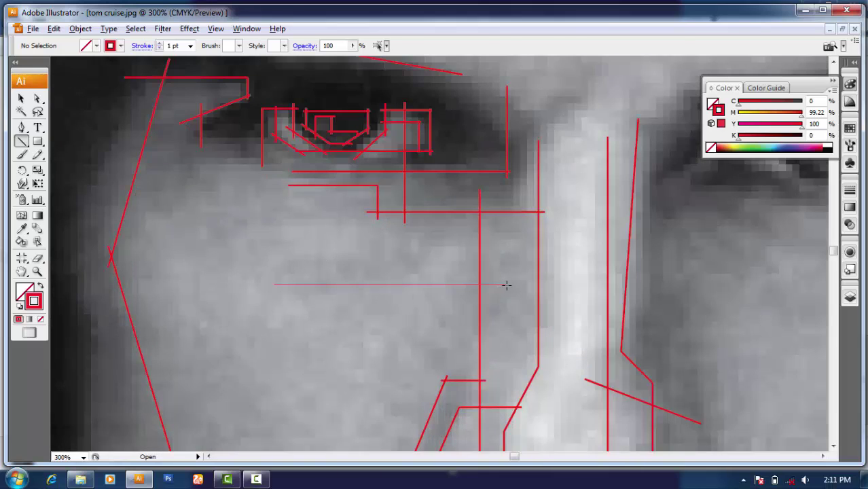
drag(506, 285, 507, 348)
drag(506, 348, 554, 347)
scroll(473, 261, left, 3)
scroll(403, 261, down, 1)
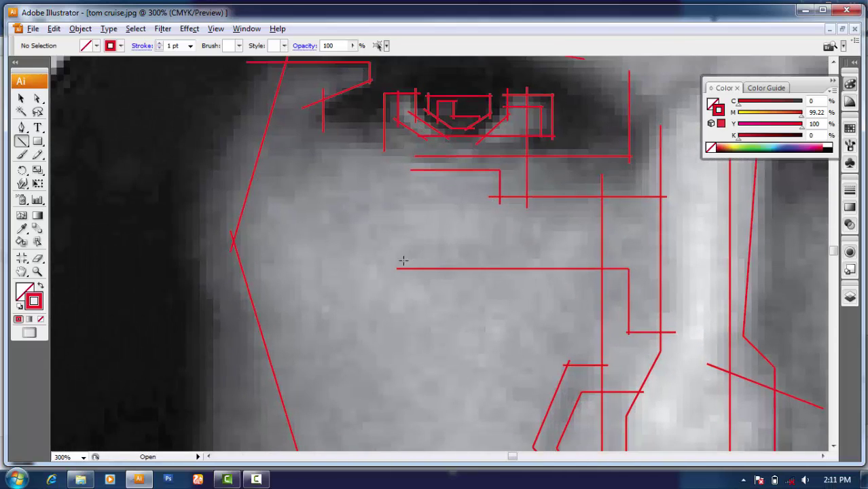
scroll(403, 260, down, 1)
Step: Add a vertical cheek line joined to the horizontal line, then deselect it
mouse_move(398, 205)
mouse_down()
mouse_move(284, 202)
mouse_move(304, 194)
mouse_up()
scroll(285, 197, down, 2)
scroll(326, 163, up, 2)
drag(289, 175, 385, 212)
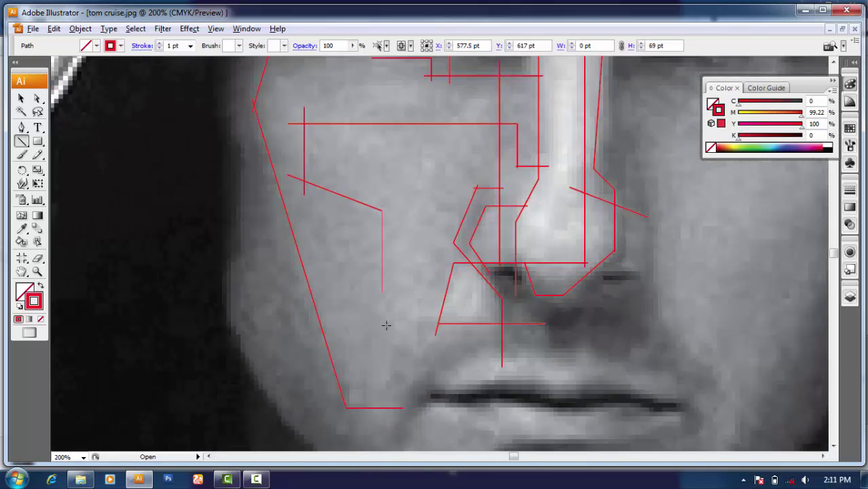
scroll(360, 294, down, 3)
mouse_move(436, 329)
mouse_down()
mouse_move(381, 330)
mouse_move(370, 237)
mouse_move(354, 243)
mouse_up()
scroll(360, 295, down, 1)
scroll(403, 311, up, 2)
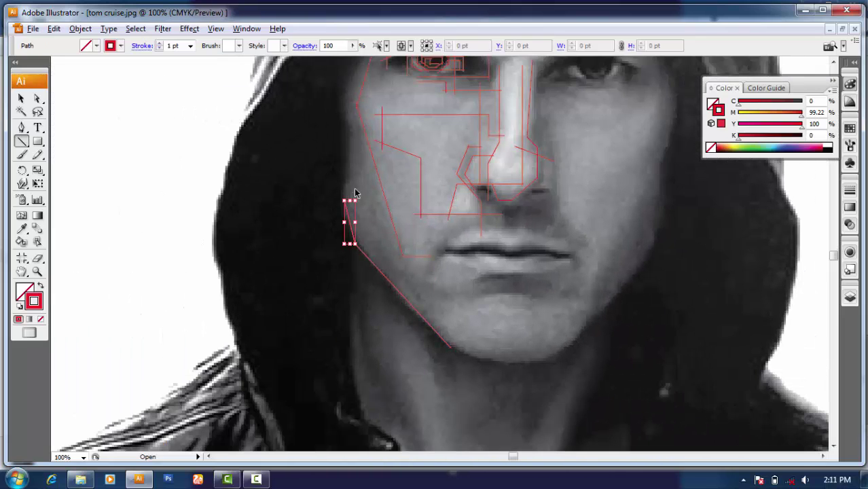
key(ctrl+shift+a)
scroll(454, 157, up, 3)
Step: Draw red lines above the upper lip and a short vertical segment under the nose
drag(485, 140, 446, 134)
mouse_move(442, 141)
mouse_down()
mouse_move(395, 178)
mouse_move(405, 202)
mouse_up()
drag(324, 318, 332, 323)
scroll(376, 284, right, 2)
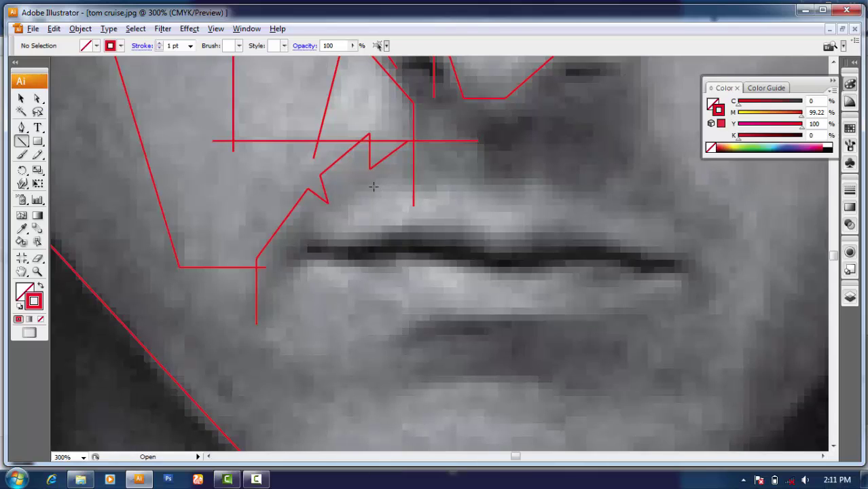
drag(480, 183, 492, 185)
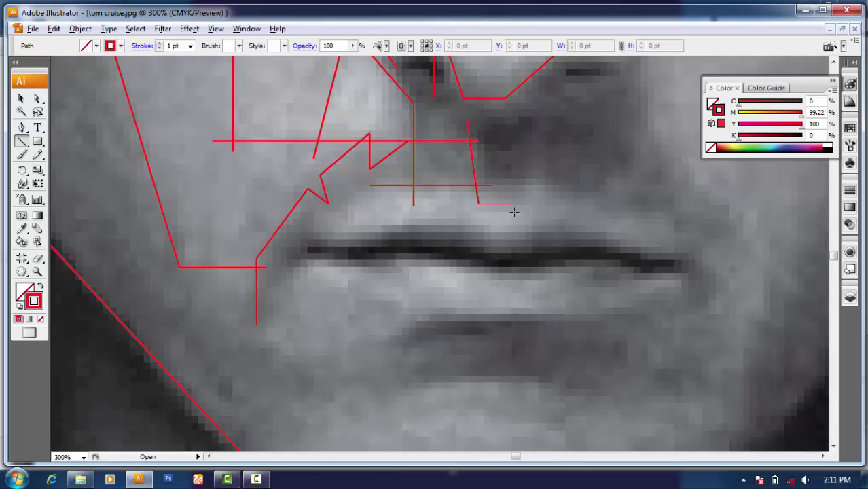
key(Delete)
Step: Zoom in and outline the left nostril with red line segments
key(ctrl+minus)
key(ctrl+minus)
key(ctrl+minus)
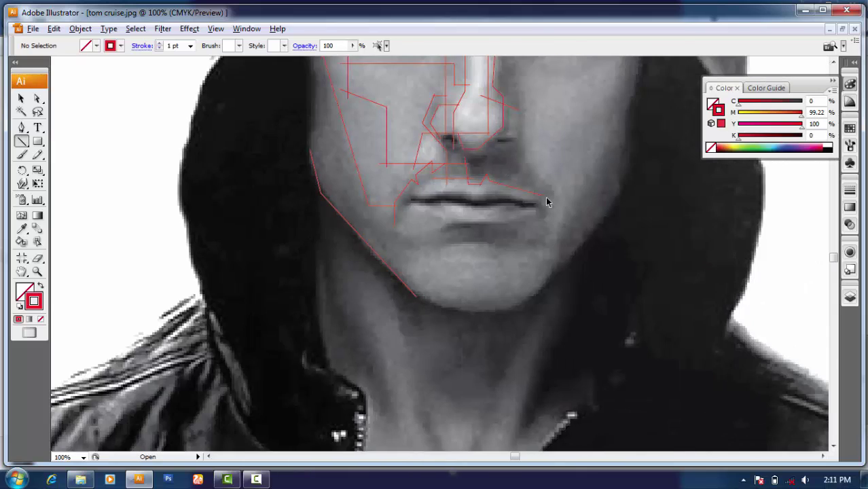
key(ctrl+plus)
key(ctrl+plus)
key(ctrl+plus)
key(ctrl+plus)
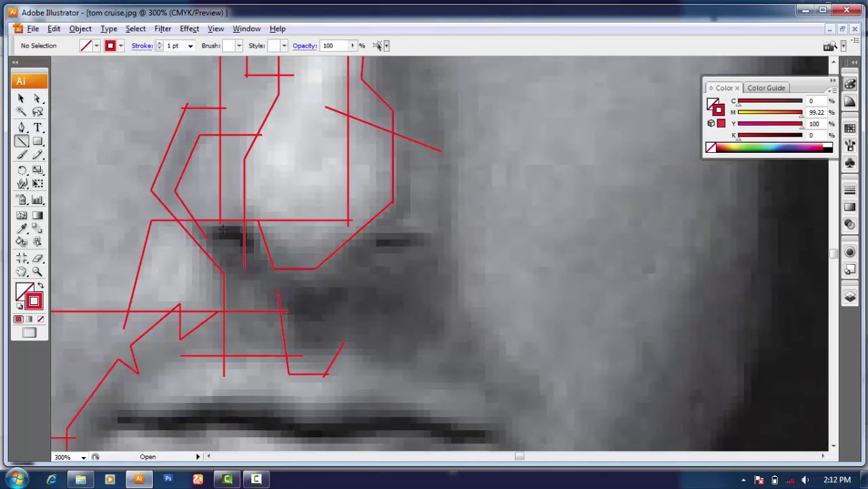
key(ctrl+plus)
key(ctrl+plus)
key(ctrl+plus)
drag(127, 274, 401, 356)
mouse_move(402, 355)
mouse_down()
mouse_move(414, 248)
mouse_move(396, 248)
mouse_up()
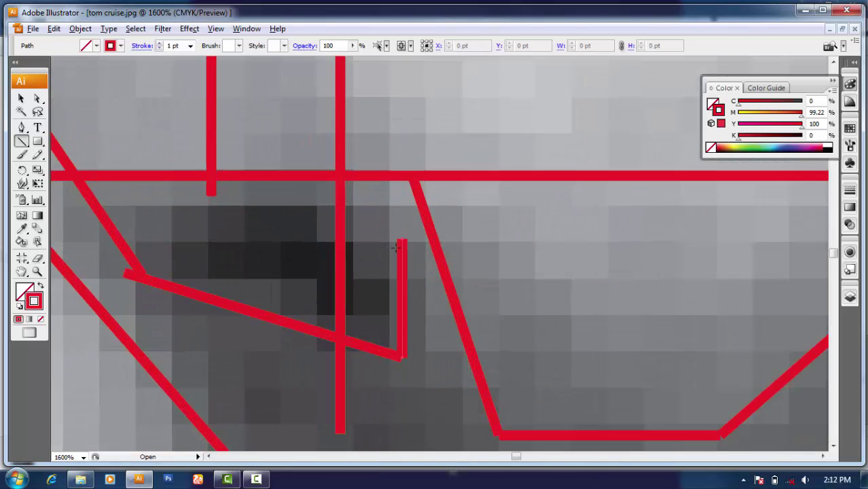
drag(243, 190, 116, 246)
key(ctrl+minus)
Step: Outline and close the right nostril with red vertical segments
scroll(439, 259, right, 3)
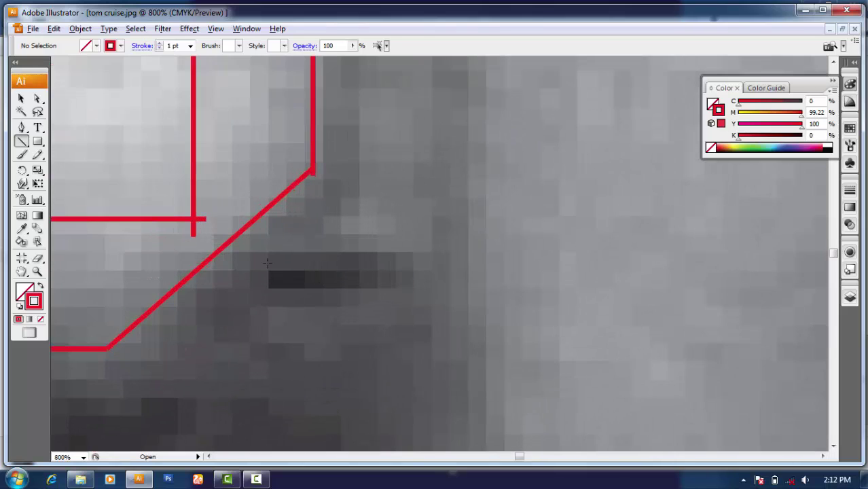
drag(261, 261, 421, 261)
mouse_move(412, 252)
mouse_down()
mouse_move(412, 306)
mouse_move(261, 295)
mouse_up()
scroll(339, 310, down, 3)
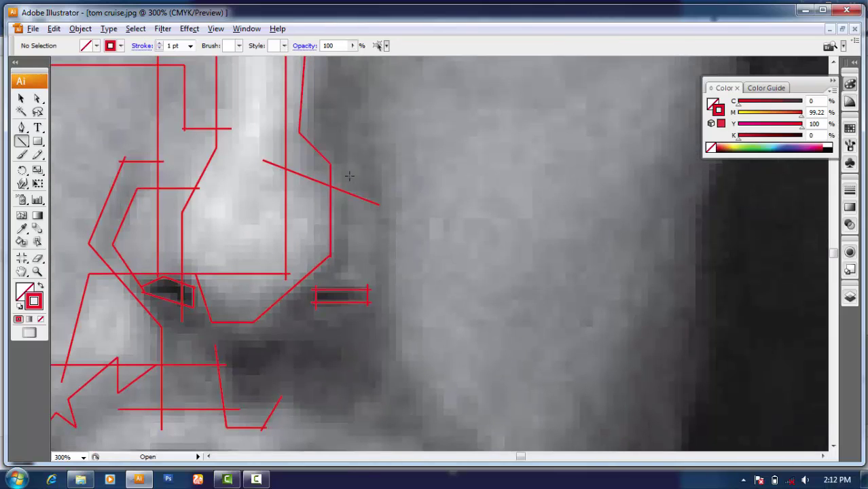
mouse_move(346, 271)
mouse_down()
mouse_move(367, 229)
mouse_move(368, 197)
mouse_up()
Step: Draw a diagonal from the nose toward the cheek and a vertical right of the nose
scroll(387, 275, down, 4)
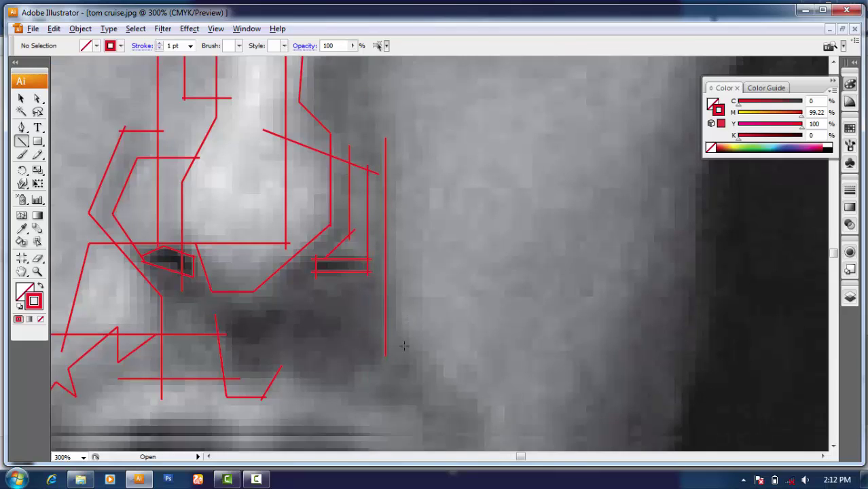
drag(387, 275, 385, 311)
drag(453, 336, 453, 335)
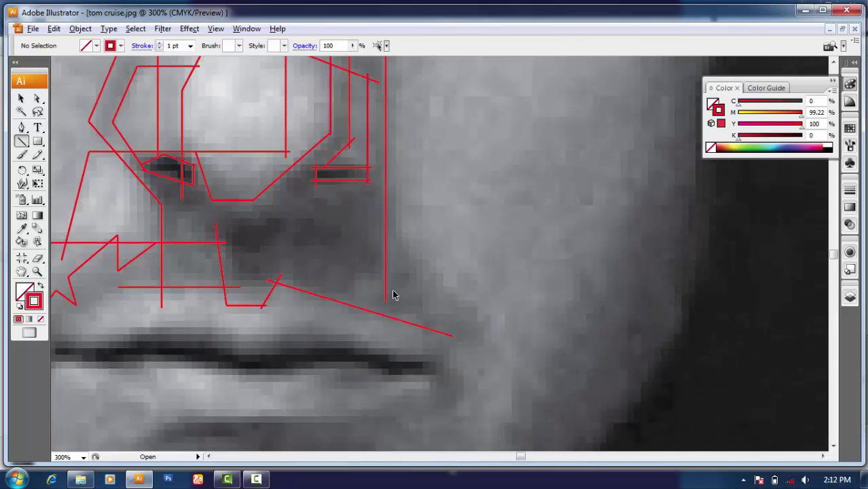
drag(384, 295, 383, 288)
ctrl+click(316, 290)
Step: Draw a horizontal line under the nose with a diagonal end, then extend it rightward
drag(278, 279, 395, 280)
drag(352, 213, 404, 165)
scroll(286, 232, left, 3)
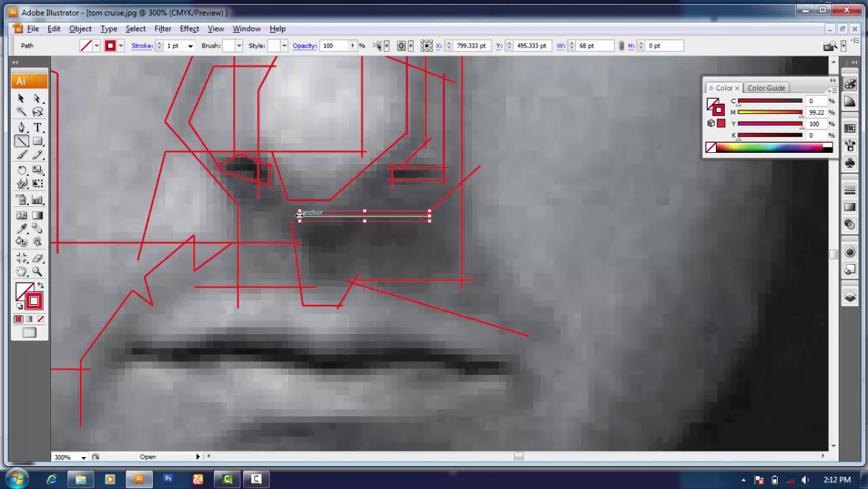
ctrl+click(284, 234)
ctrl+click(291, 224)
drag(299, 243, 386, 243)
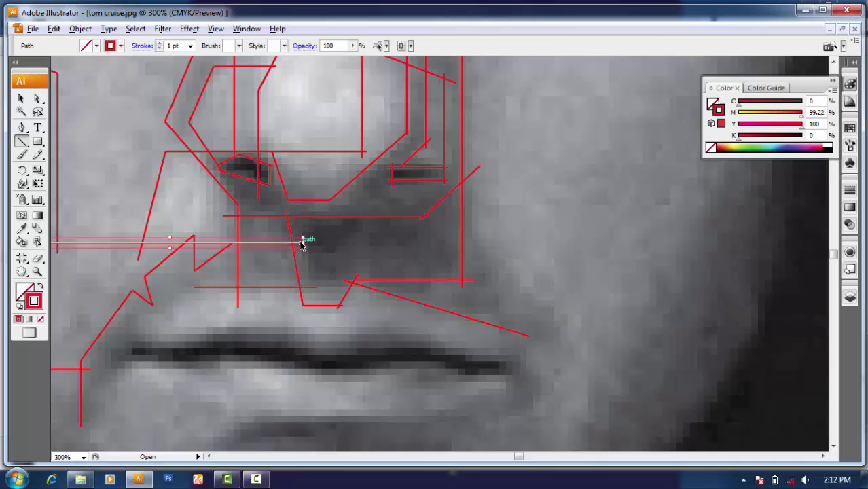
Step: Extend the line below the eye leftward and add a vertical line down from the eye
key(ctrl+1)
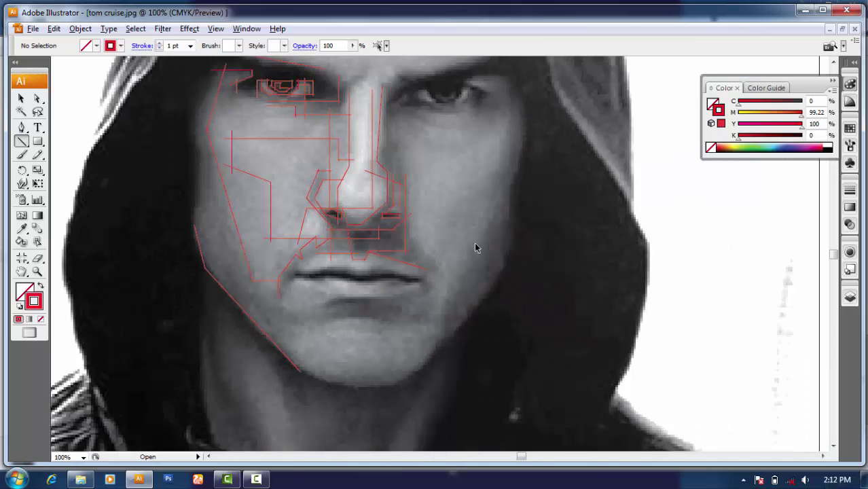
scroll(181, 223, up, 1)
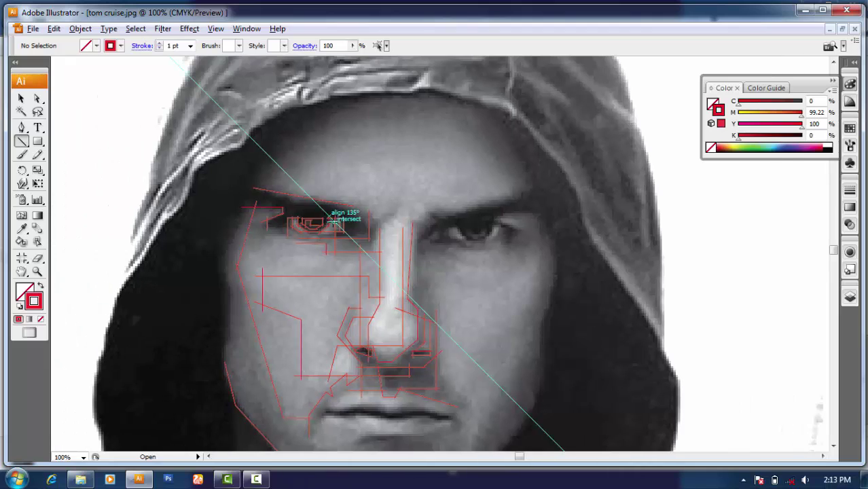
scroll(181, 223, up, 2)
scroll(181, 223, up, 1)
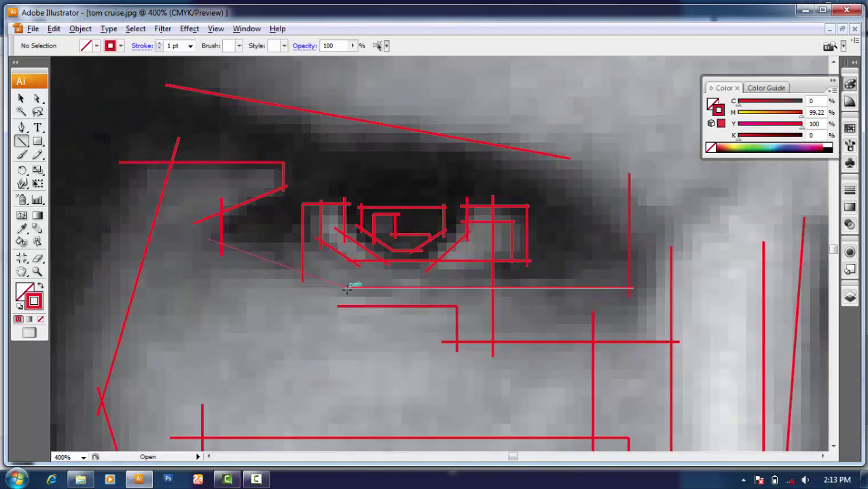
scroll(347, 289, left, 2)
scroll(306, 296, down, 3)
drag(414, 183, 286, 183)
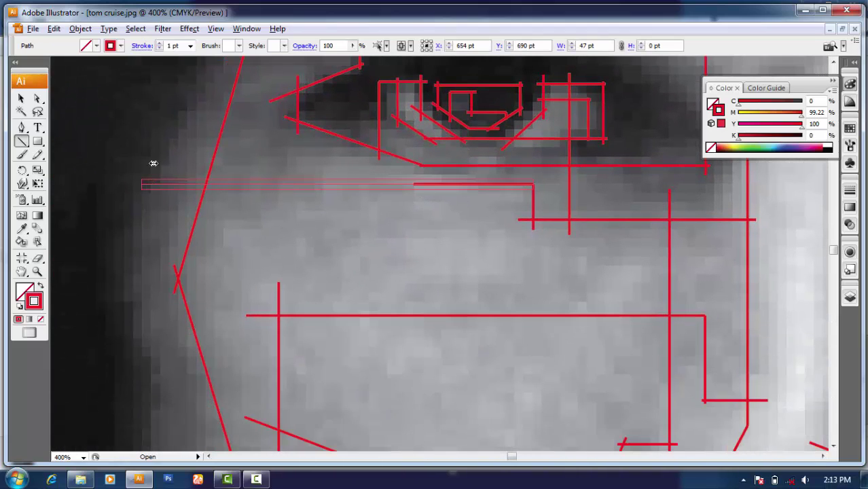
drag(378, 81, 378, 284)
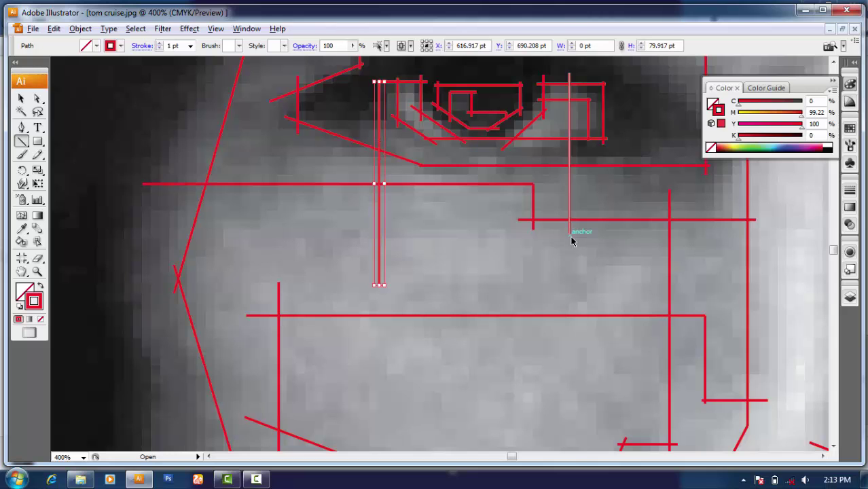
mouse_move(569, 74)
mouse_down()
mouse_move(569, 276)
mouse_move(325, 273)
mouse_up()
Step: Draw a diagonal and a vertical red line along the left cheek's outer edge
scroll(298, 241, down, 3)
scroll(298, 241, down, 3)
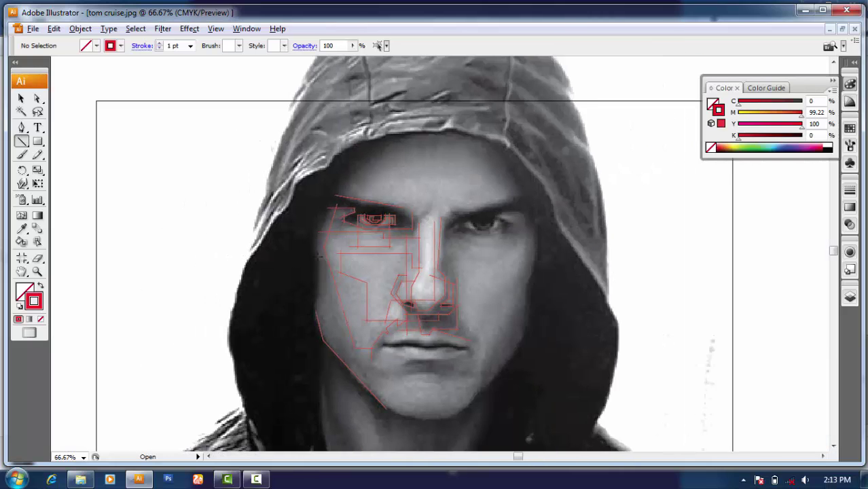
scroll(312, 248, up, 4)
scroll(330, 256, down, 2)
scroll(325, 256, up, 3)
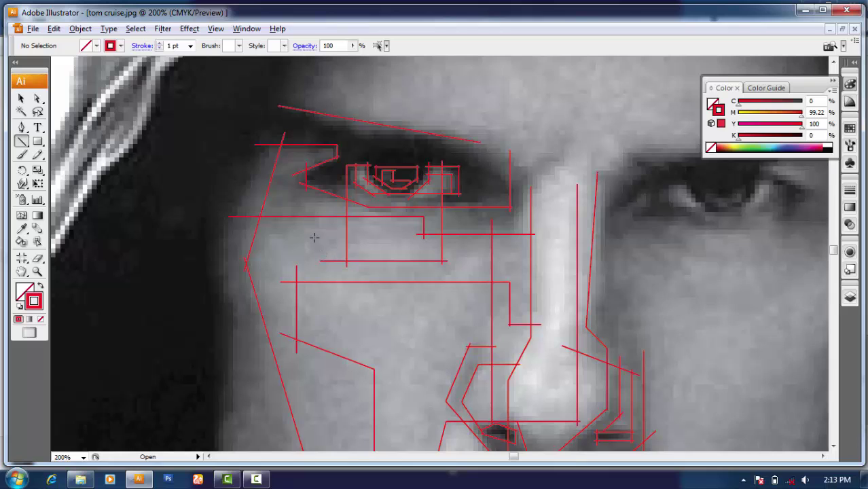
scroll(315, 237, down, 1)
drag(283, 162, 238, 253)
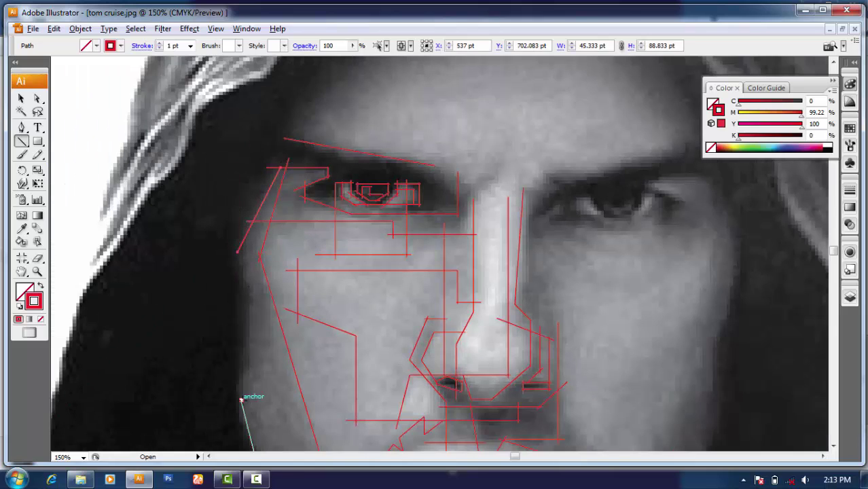
drag(241, 400, 236, 237)
scroll(178, 219, down, 2)
scroll(224, 224, up, 2)
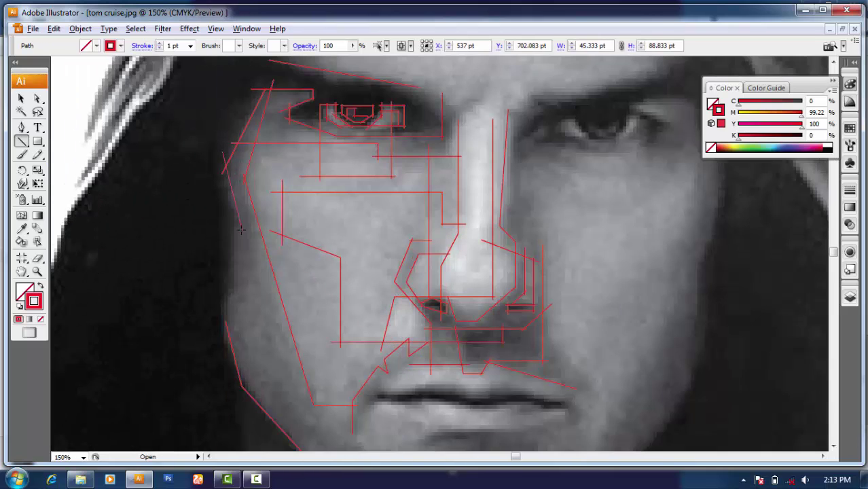
scroll(229, 320, down, 2)
Step: Draw red diagonal, horizontal and vertical lines across the forehead toward the right brow
scroll(157, 199, up, 2)
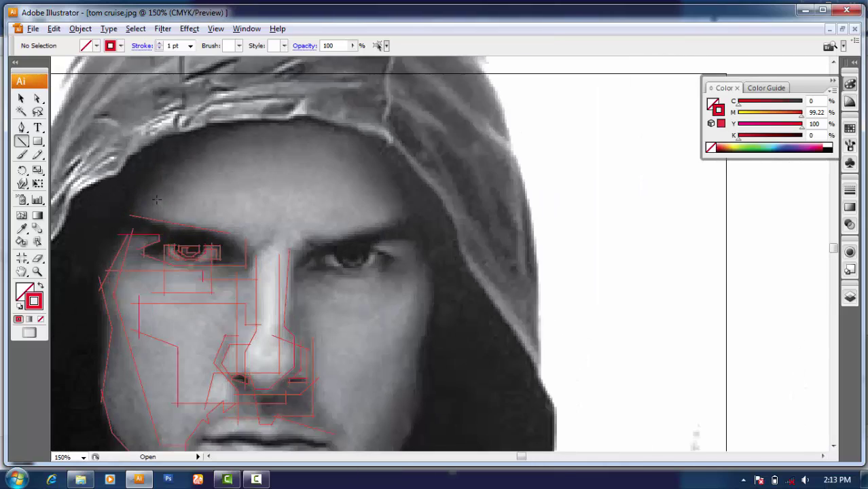
scroll(157, 199, up, 1)
drag(427, 97, 430, 93)
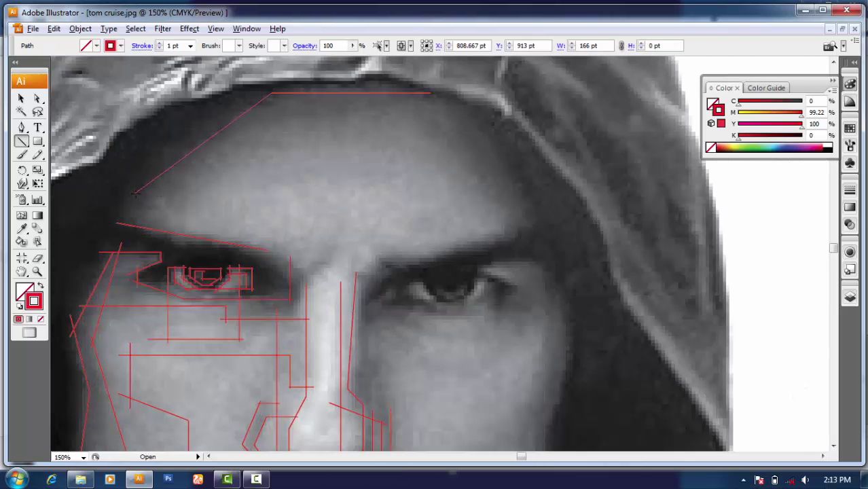
drag(135, 193, 135, 239)
mouse_move(170, 189)
mouse_down()
mouse_move(425, 189)
mouse_move(432, 256)
mouse_up()
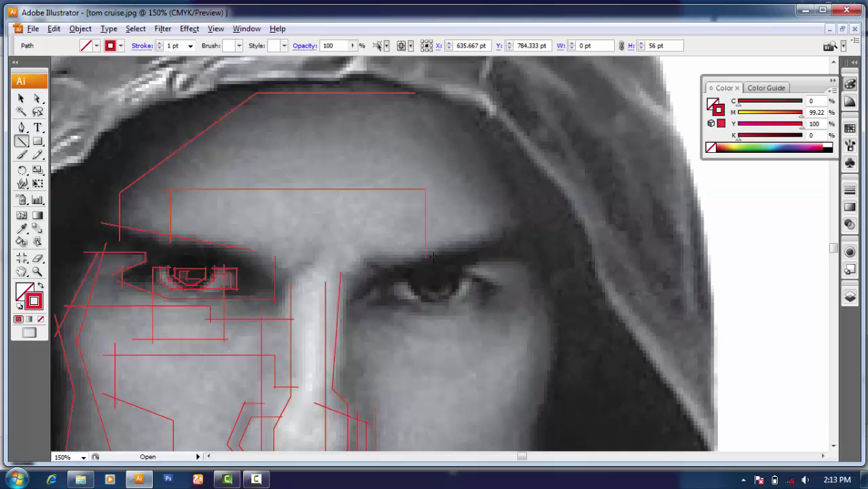
scroll(276, 200, up, 1)
scroll(265, 233, up, 1)
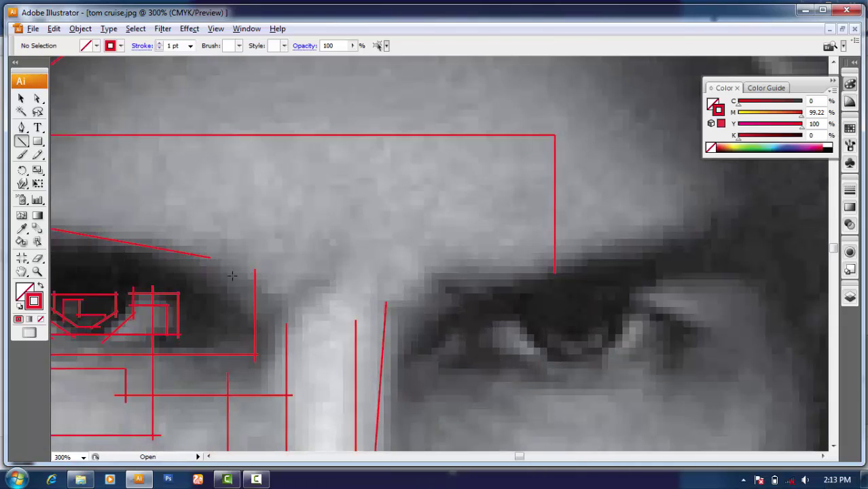
Step: Add a stepped nose-bridge line and inner-brow lines, undoing one stray diagonal
mouse_move(232, 276)
mouse_down()
mouse_move(318, 277)
mouse_move(335, 224)
mouse_move(460, 224)
mouse_up()
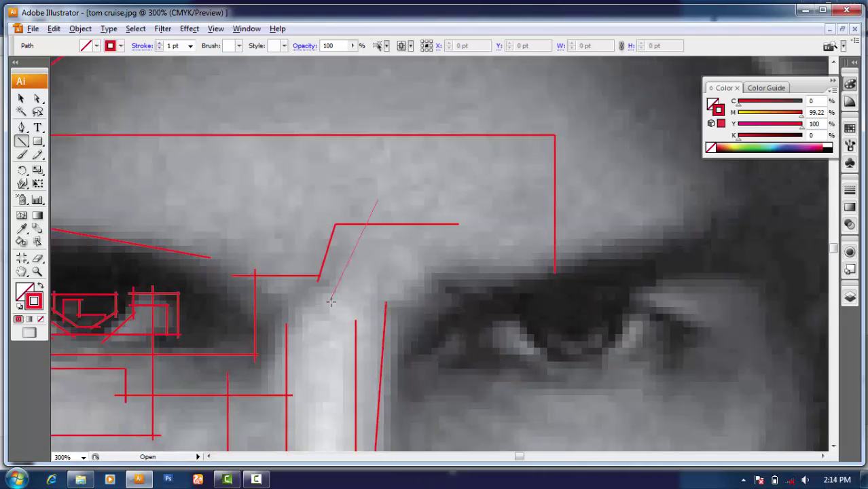
mouse_move(331, 301)
mouse_down()
mouse_move(330, 314)
mouse_move(274, 314)
mouse_up()
scroll(371, 282, right, 2)
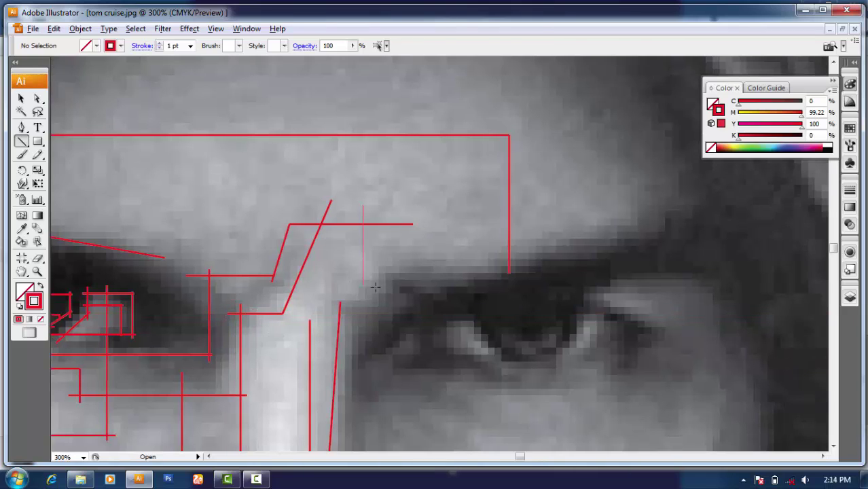
drag(375, 287, 365, 304)
mouse_move(412, 253)
mouse_down()
mouse_move(297, 336)
mouse_move(310, 291)
mouse_move(340, 306)
mouse_up()
key(ctrl+z)
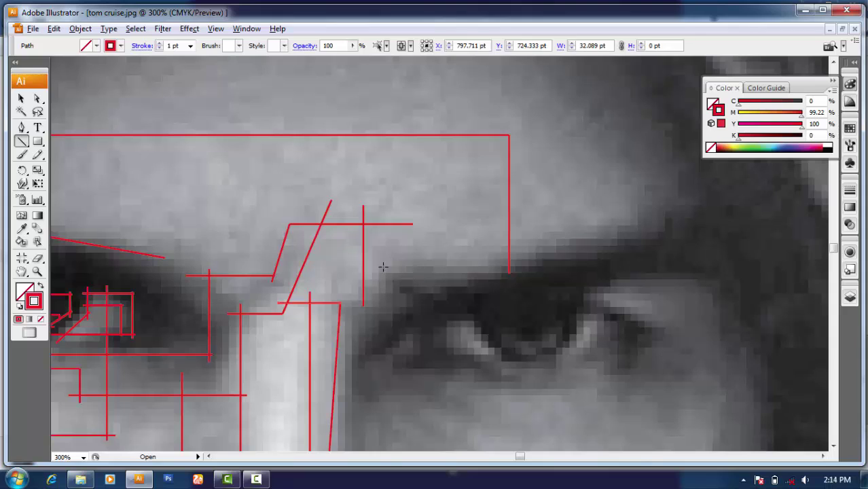
scroll(393, 262, down, 2)
scroll(393, 262, right, 2)
Step: Draw a horizontal line atop the nose and several angled lines along the right eyebrow
drag(220, 237, 314, 236)
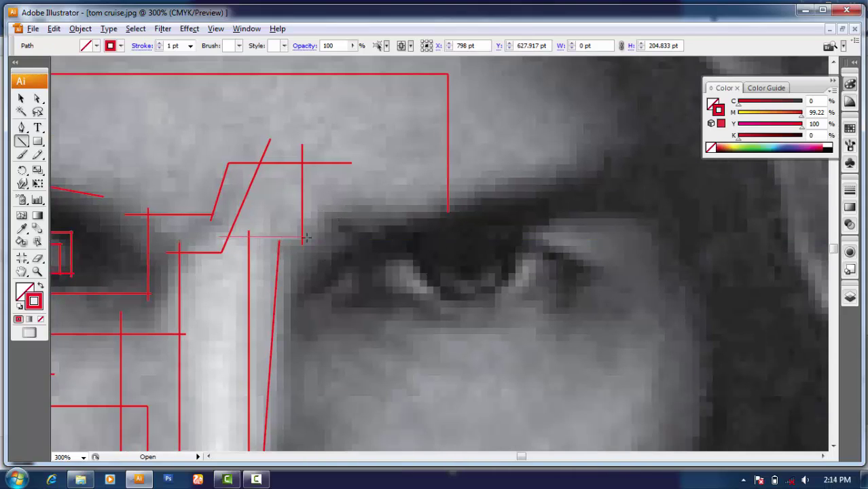
drag(284, 205, 383, 202)
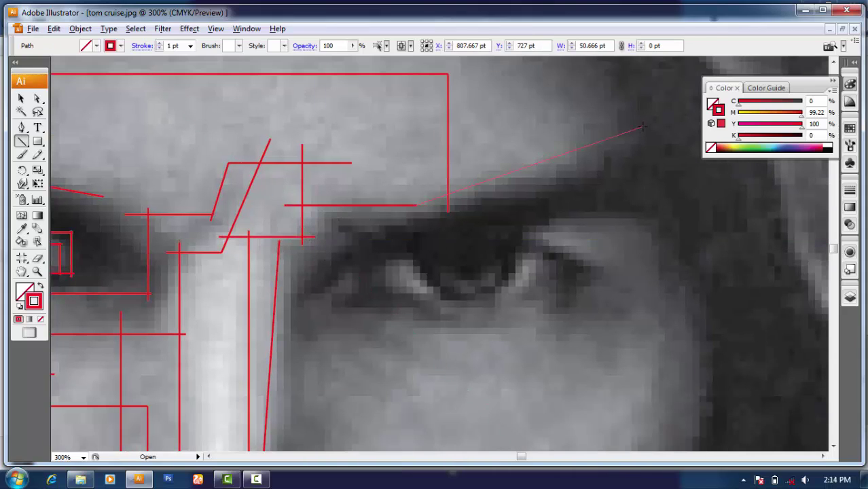
drag(644, 126, 644, 126)
key(ctrl+equal)
key(ctrl+equal)
key(ctrl+equal)
drag(440, 195, 384, 211)
key(ctrl+minus)
key(ctrl+minus)
key(ctrl+minus)
drag(223, 271, 480, 193)
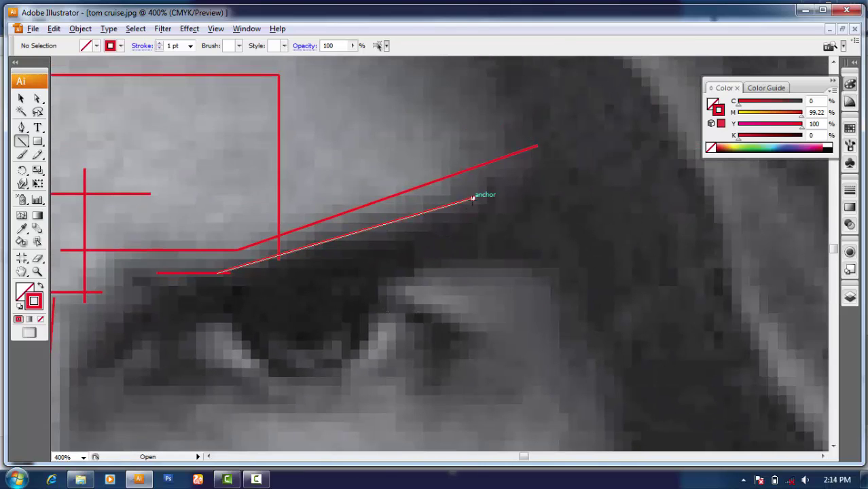
key(ctrl+minus)
scroll(518, 140, up, 3)
Step: Outline the right eye's inner corner, lower eyelid and iris edge with angular red lines
scroll(523, 170, left, 3)
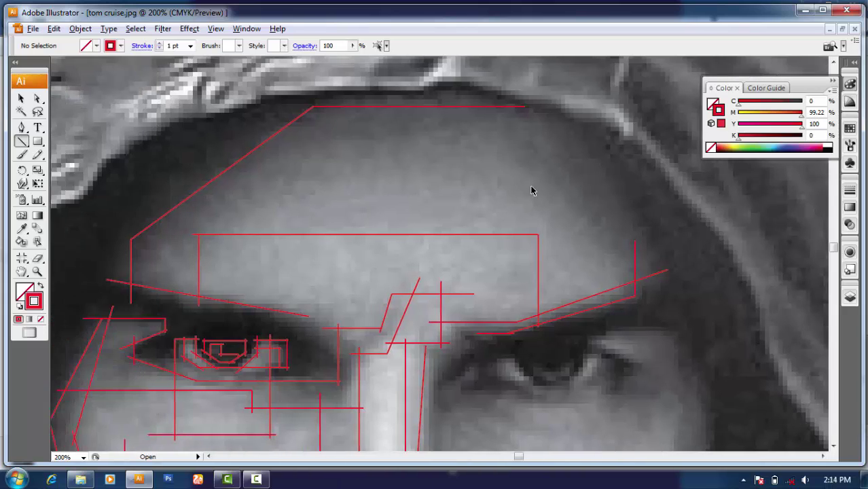
scroll(530, 184, down, 4)
scroll(476, 204, right, 1)
key(ctrl+plus)
key(ctrl+plus)
key(ctrl+plus)
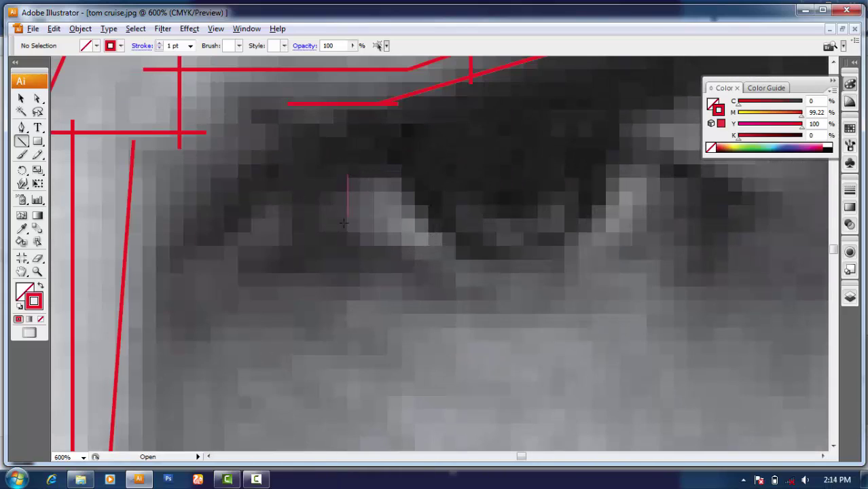
drag(344, 223, 347, 246)
drag(358, 175, 410, 175)
mouse_move(615, 154)
mouse_down()
mouse_move(614, 208)
mouse_move(559, 257)
mouse_up()
drag(374, 261, 329, 256)
ctrl+click(377, 198)
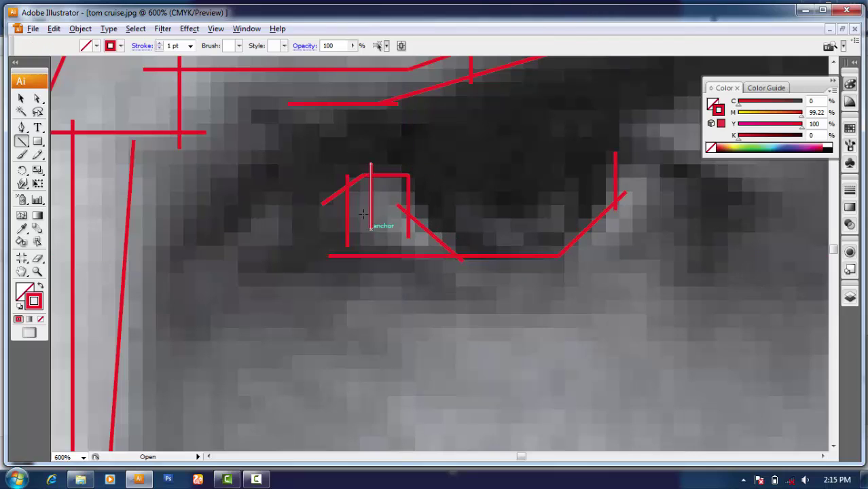
drag(363, 214, 371, 228)
Step: Zoom in and trace the pupil shape with horizontal, vertical and diagonal red lines
key(ctrl+plus)
key(ctrl+plus)
drag(426, 247, 430, 259)
drag(401, 239, 559, 238)
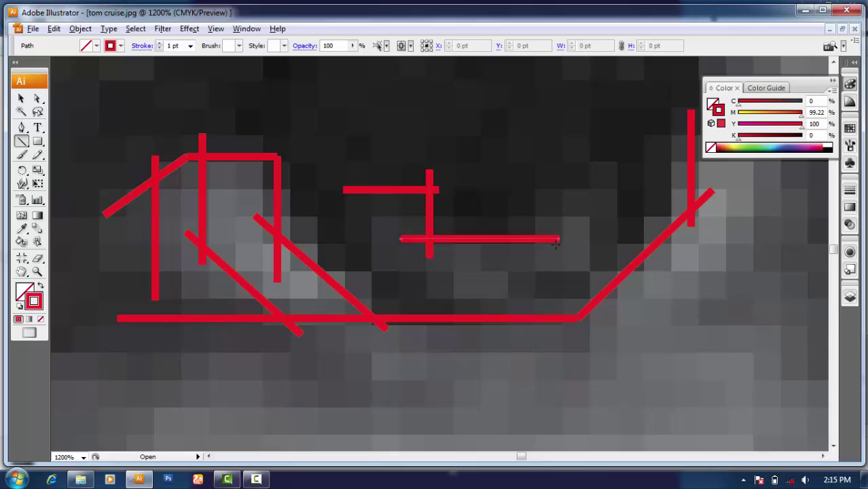
drag(545, 163, 545, 251)
drag(524, 183, 624, 183)
drag(608, 160, 604, 243)
drag(525, 287, 523, 286)
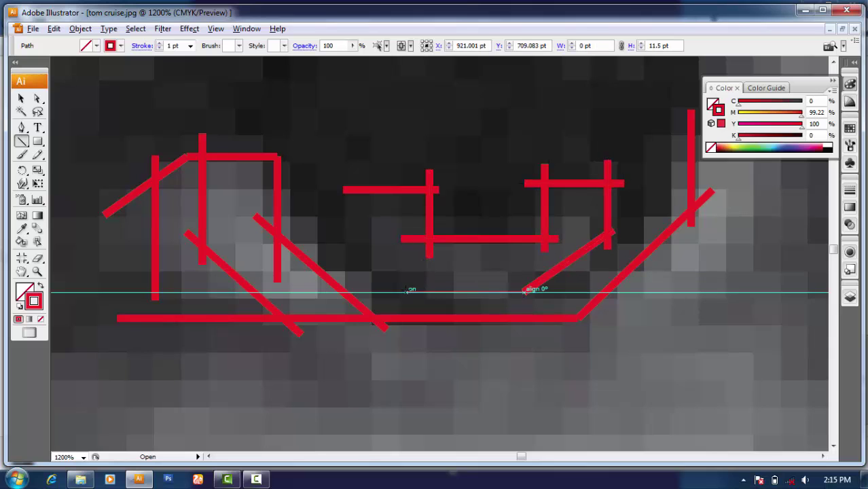
drag(345, 175, 345, 245)
mouse_move(523, 285)
mouse_down()
mouse_move(421, 286)
mouse_move(340, 212)
mouse_up()
key(ctrl+minus)
key(ctrl+minus)
key(ctrl+minus)
Step: Add vertical, diagonal and tick lines at the eye's outer corner and brow end
scroll(489, 257, right, 3)
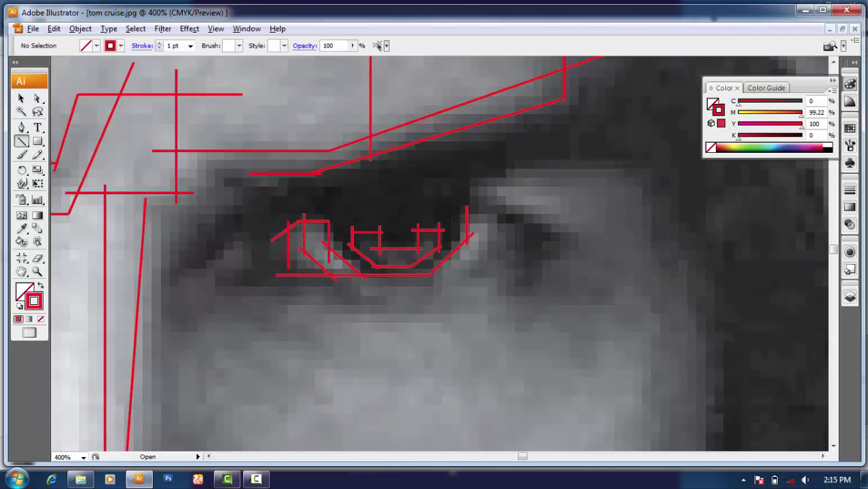
scroll(484, 226, up, 1)
drag(524, 220, 526, 314)
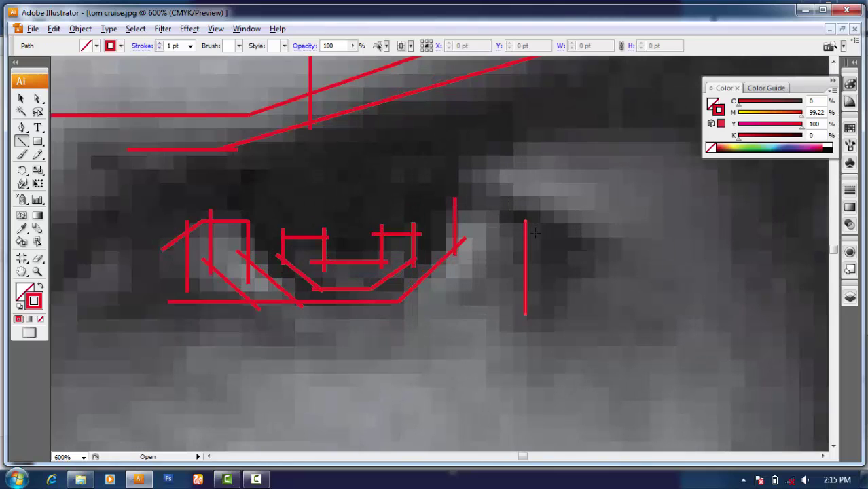
drag(436, 199, 537, 236)
drag(629, 239, 625, 239)
drag(456, 178, 457, 149)
scroll(379, 160, right, 3)
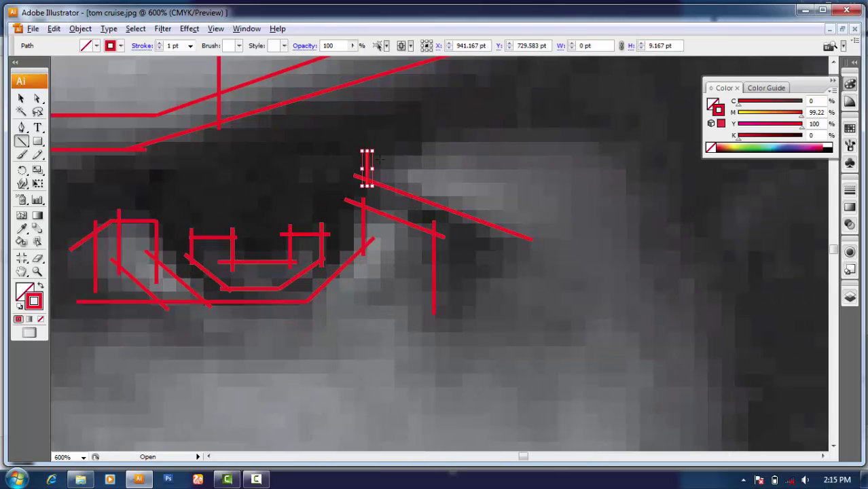
scroll(599, 127, down, 3)
drag(564, 174, 577, 199)
scroll(577, 199, up, 1)
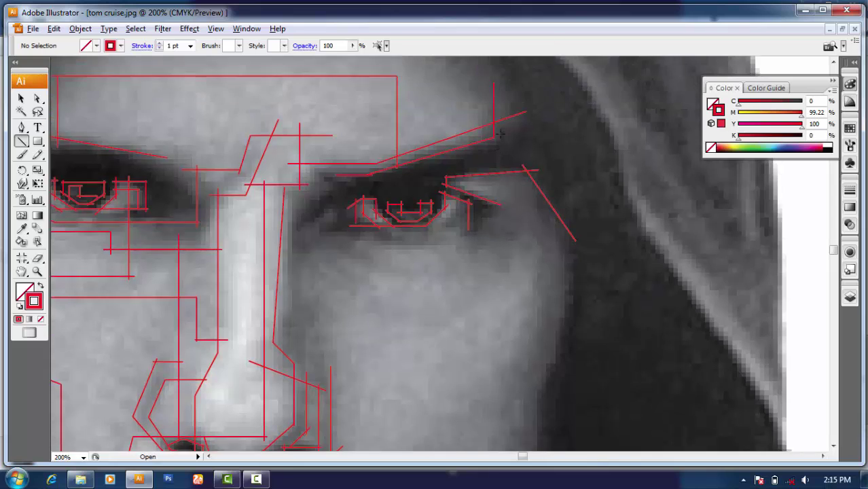
scroll(521, 145, up, 1)
scroll(522, 88, down, 2)
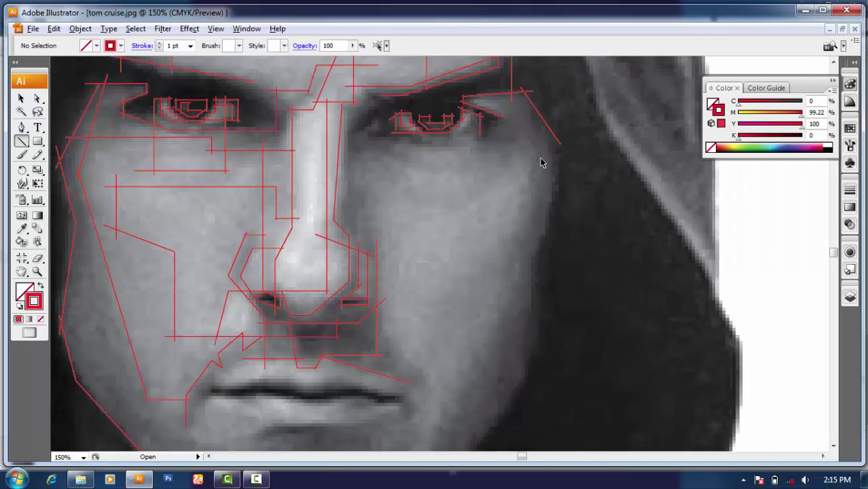
Step: Draw red lines at the right eye's inner corner and along the area beneath it
scroll(475, 156, up, 3)
mouse_move(461, 186)
mouse_down()
mouse_move(460, 99)
mouse_move(311, 233)
mouse_up()
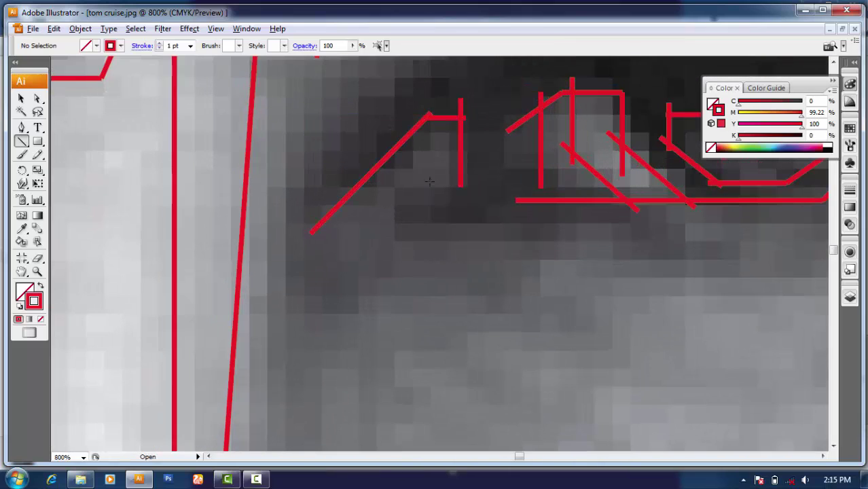
drag(388, 183, 393, 184)
drag(392, 184, 392, 255)
drag(738, 234, 366, 234)
scroll(320, 231, down, 1)
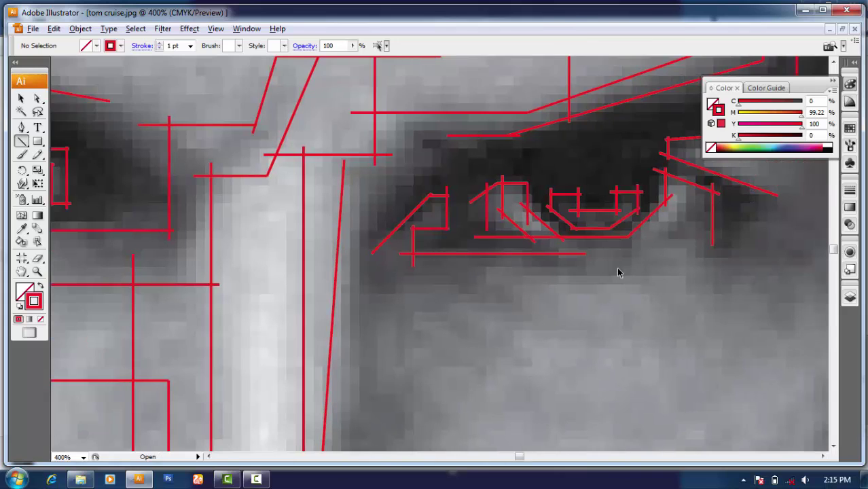
mouse_move(516, 177)
mouse_down()
mouse_move(517, 229)
mouse_move(623, 211)
mouse_up()
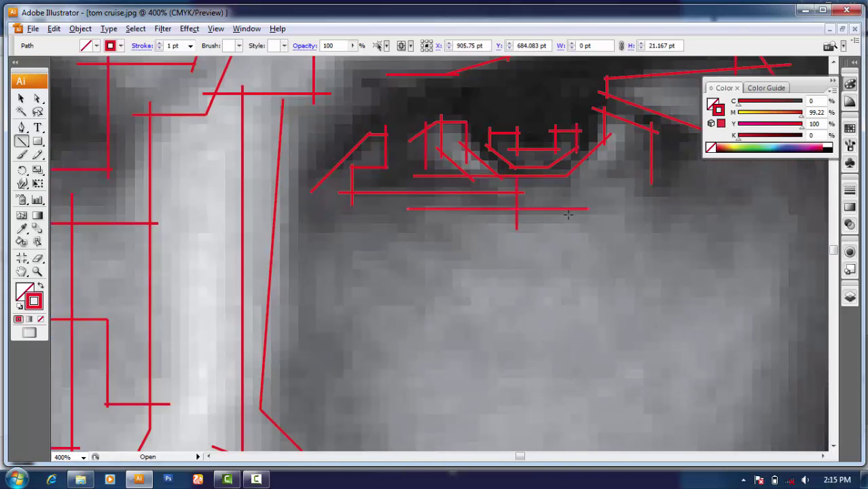
drag(613, 176, 706, 176)
Step: Add vertical and connected red lines running down the right cheek
scroll(632, 201, right, 2)
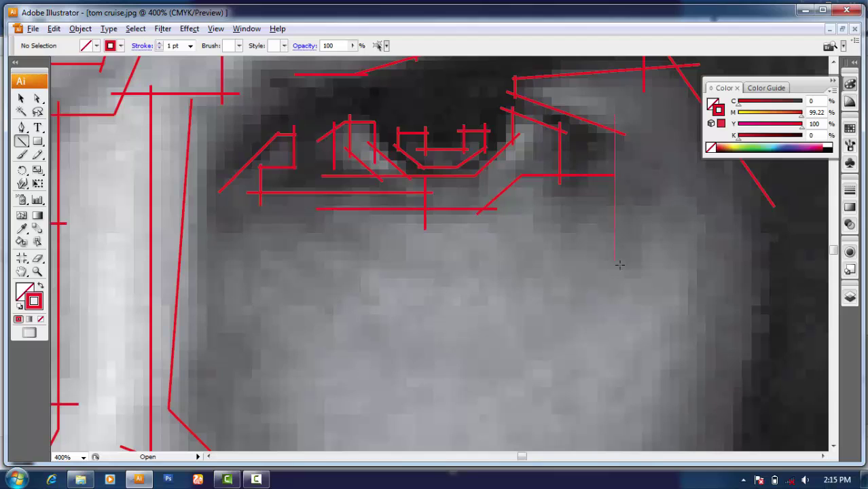
drag(620, 265, 618, 266)
scroll(578, 268, down, 1)
scroll(499, 273, down, 1)
mouse_move(534, 274)
mouse_down()
mouse_move(595, 208)
mouse_move(649, 238)
mouse_up()
drag(570, 272, 571, 333)
scroll(570, 333, down, 1)
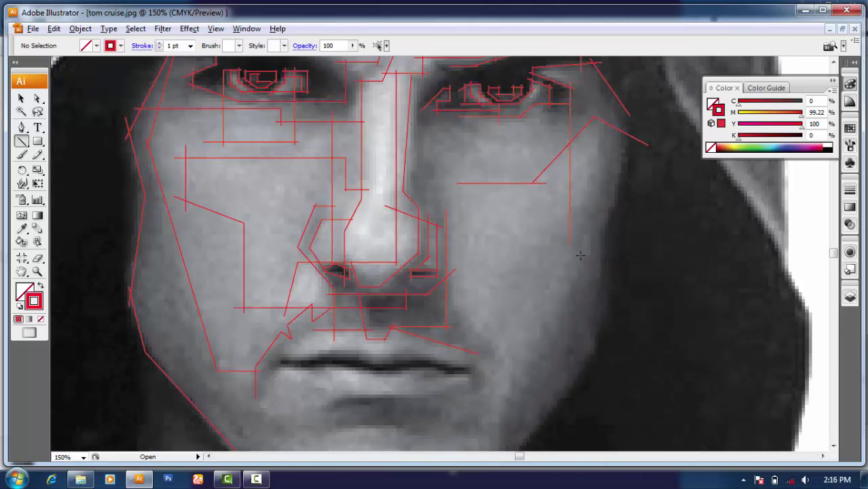
scroll(537, 252, right, 1)
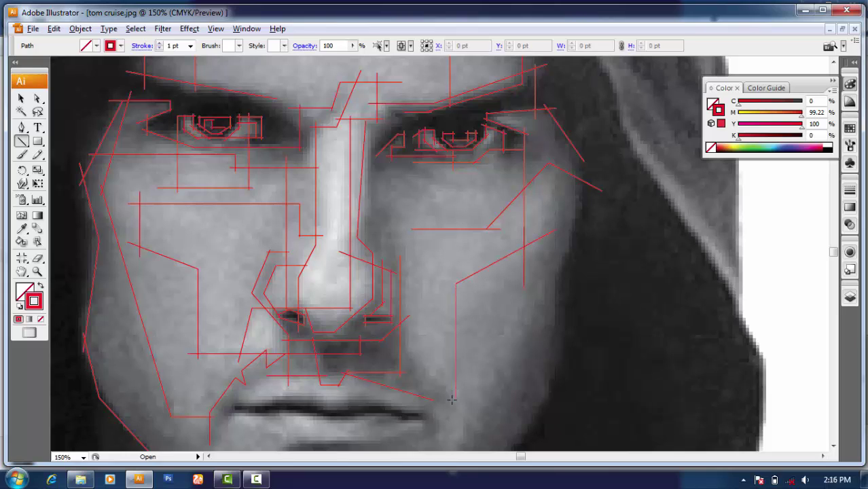
scroll(476, 238, up, 1)
scroll(421, 228, up, 2)
Step: Trace a diagonal, short ticks and horizontal lines across the upper cheek below the eye
drag(485, 109, 486, 151)
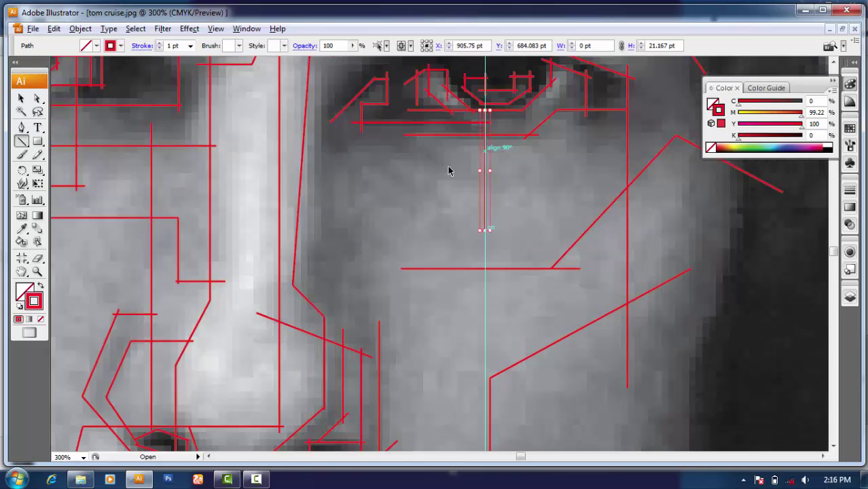
drag(414, 151, 517, 176)
drag(436, 166, 436, 134)
drag(404, 201, 405, 201)
drag(406, 201, 405, 411)
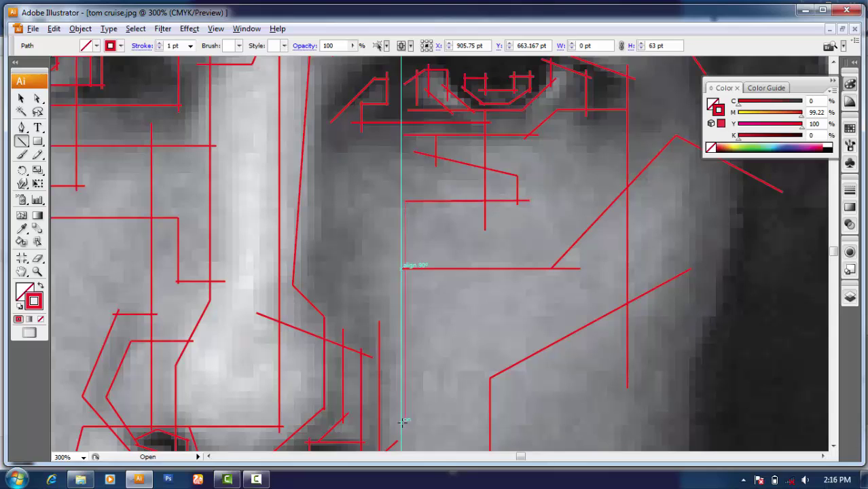
drag(580, 268, 313, 257)
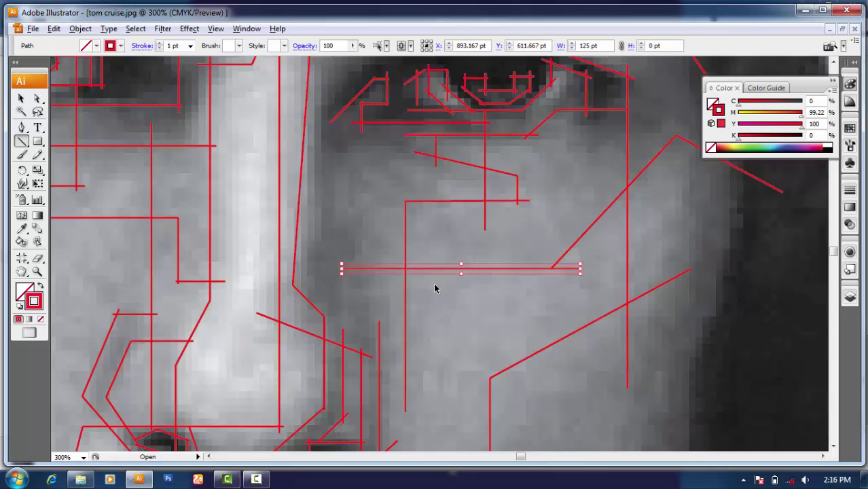
Step: Add a horizontal line under the right eye and a long vertical cheek line
scroll(451, 292, down, 5)
scroll(451, 292, up, 5)
scroll(442, 204, up, 1)
drag(168, 160, 626, 159)
scroll(503, 140, down, 1)
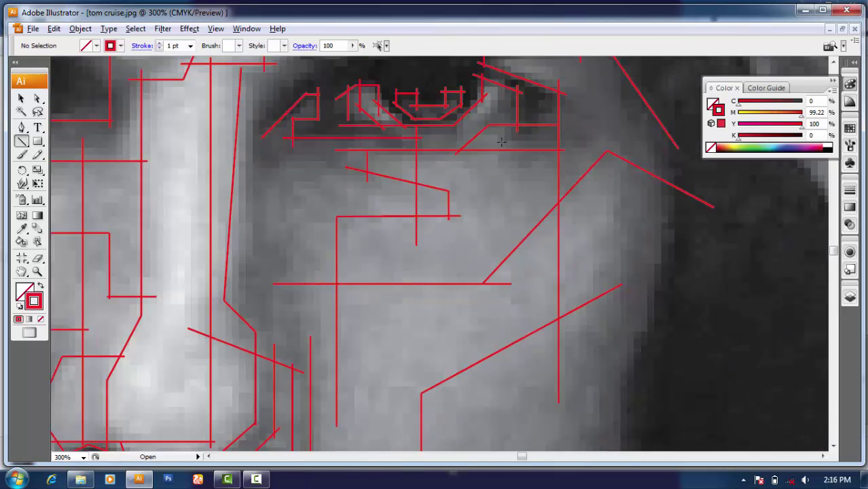
scroll(501, 140, left, 2)
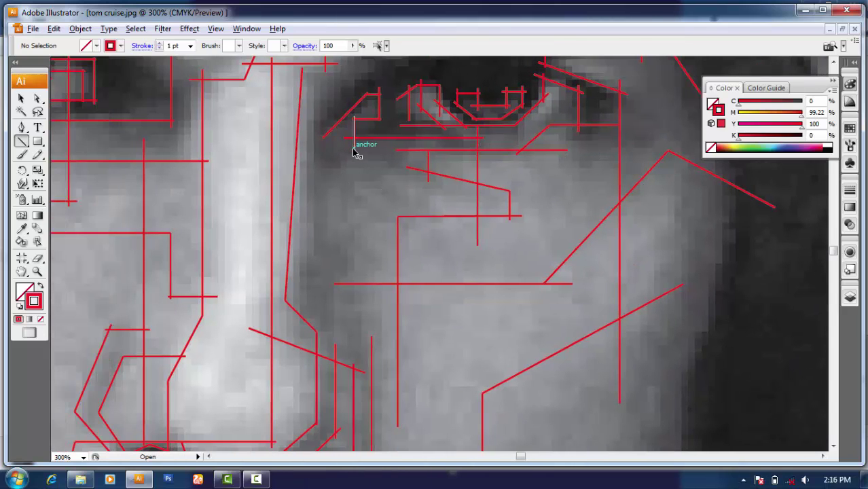
drag(353, 153, 353, 323)
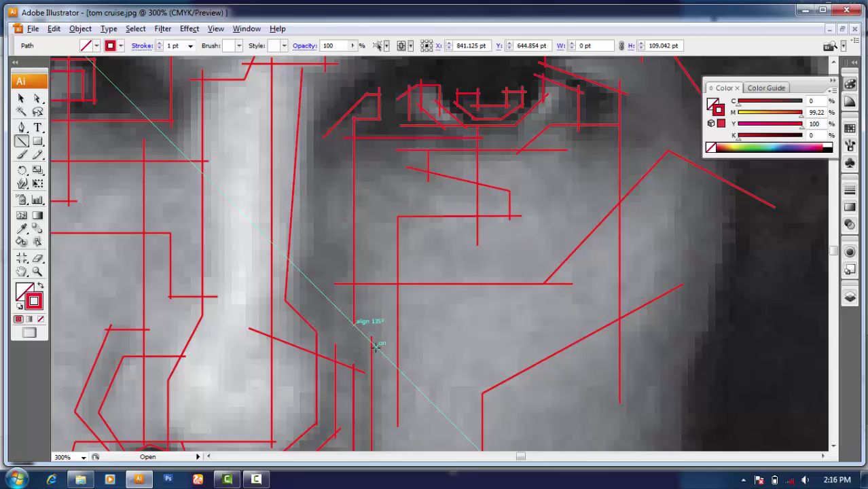
Step: Draw a line from the diagonal's end point and another line above the eye
scroll(335, 163, up, 3)
ctrl+click(524, 175)
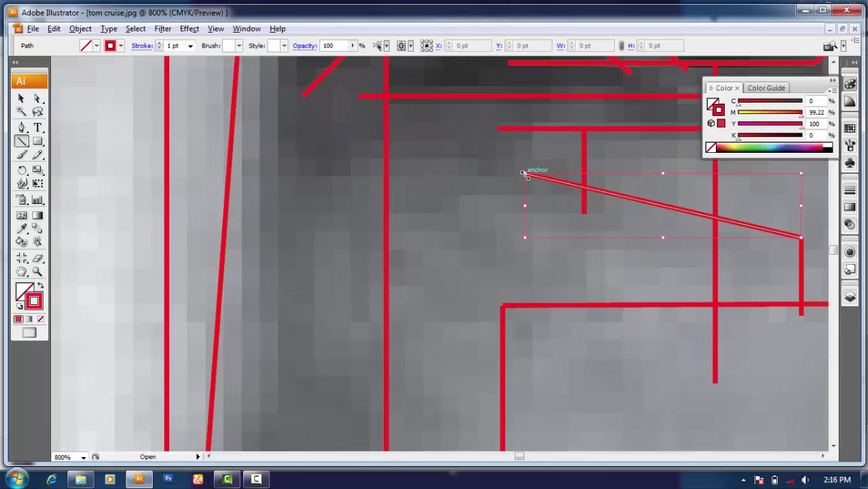
mouse_move(524, 175)
mouse_down()
mouse_move(417, 142)
mouse_move(193, 268)
mouse_up()
scroll(261, 286, down, 1)
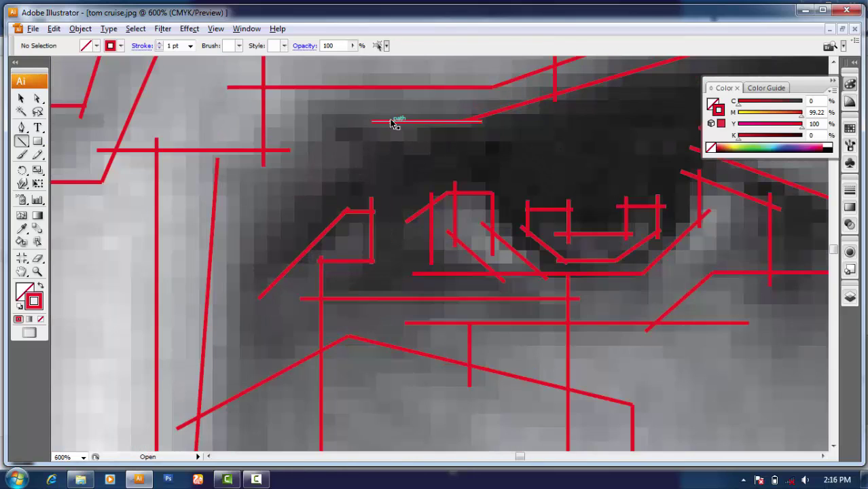
mouse_move(392, 123)
mouse_down()
mouse_move(322, 121)
mouse_move(323, 201)
mouse_up()
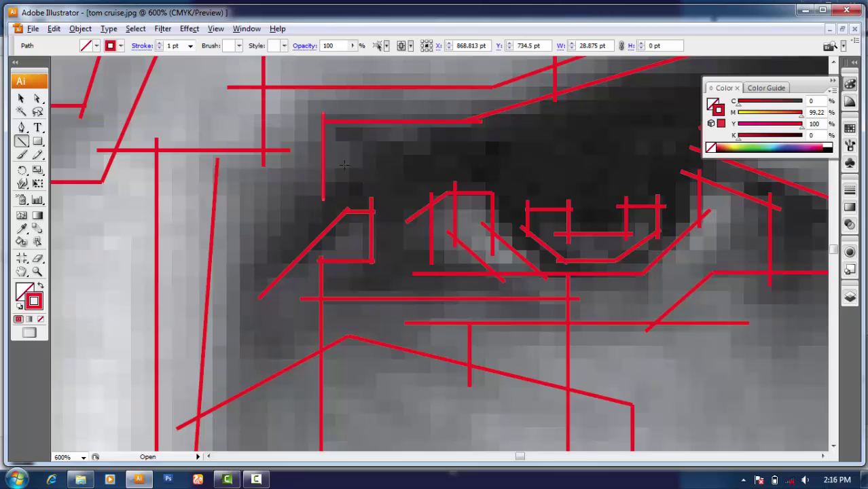
ctrl+click(242, 327)
Step: Add vertical and horizontal red lines beside the right eye to finish its outline
scroll(298, 309, down, 4)
scroll(567, 153, up, 3)
scroll(568, 153, up, 2)
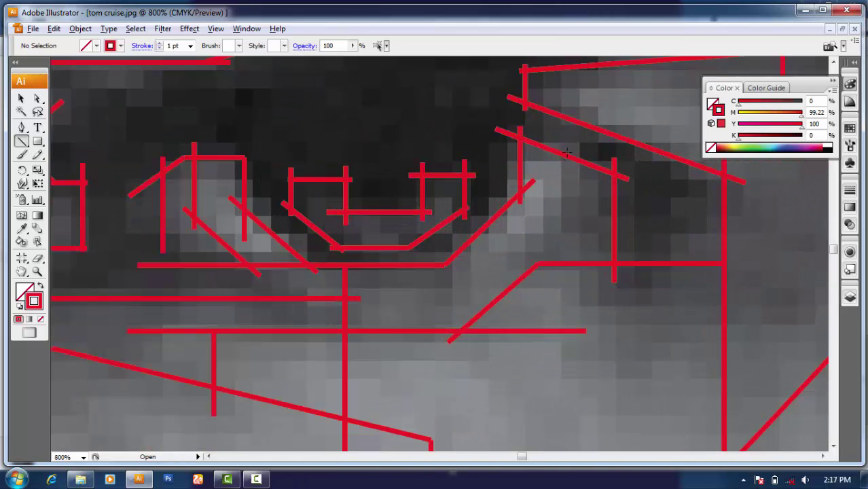
mouse_move(568, 151)
mouse_down()
mouse_move(568, 231)
mouse_move(487, 226)
mouse_up()
scroll(454, 291, down, 1)
scroll(462, 309, up, 1)
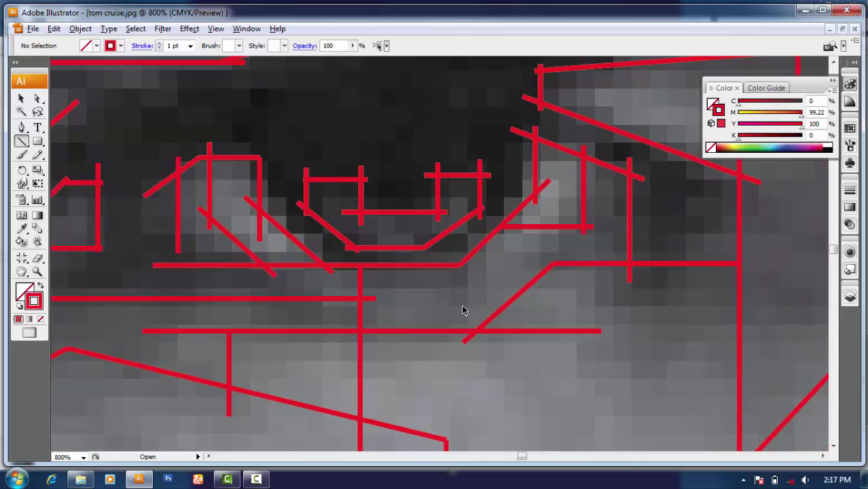
scroll(462, 310, down, 5)
scroll(514, 237, up, 1)
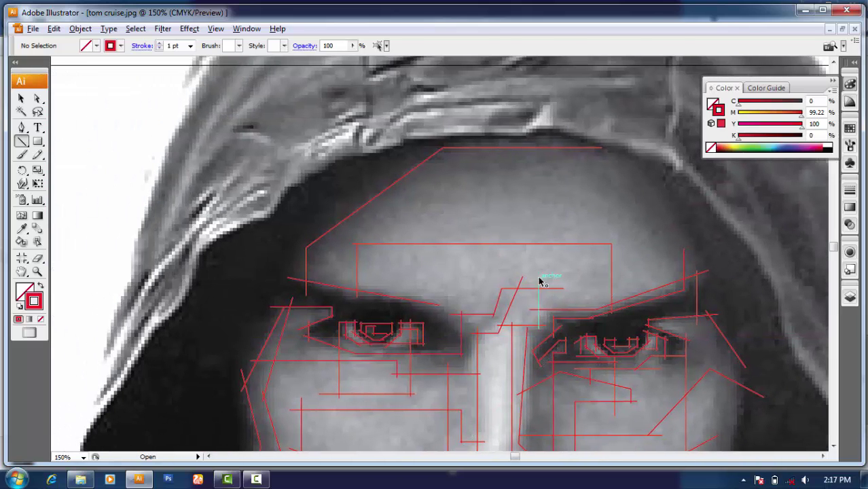
Step: Draw vertical red lines up the forehead, capped by a horizontal line along its top
mouse_move(538, 326)
mouse_down()
mouse_move(529, 181)
mouse_move(539, 125)
mouse_up()
scroll(569, 174, right, 3)
mouse_move(577, 250)
mouse_down()
mouse_move(489, 194)
mouse_move(489, 134)
mouse_up()
scroll(412, 204, left, 4)
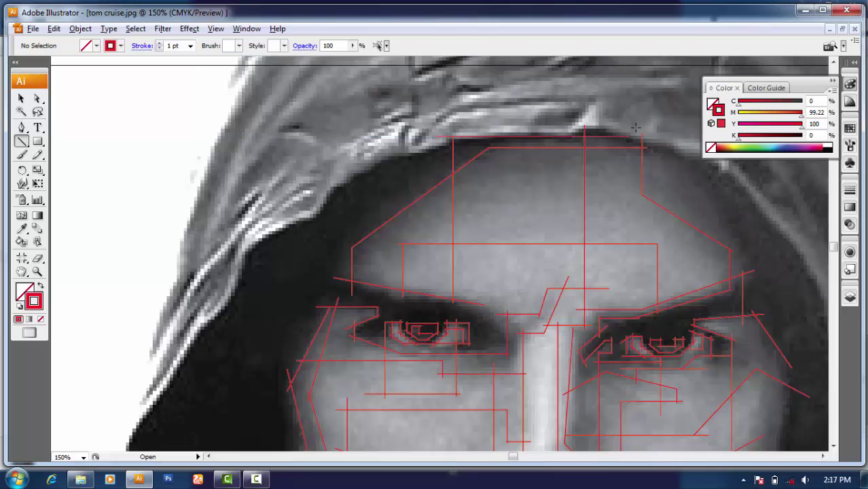
drag(439, 136, 445, 136)
Step: Deselect, then add a short red line along the hairline edge under the hood
ctrl+click(267, 224)
scroll(267, 224, down, 2)
scroll(267, 224, left, 4)
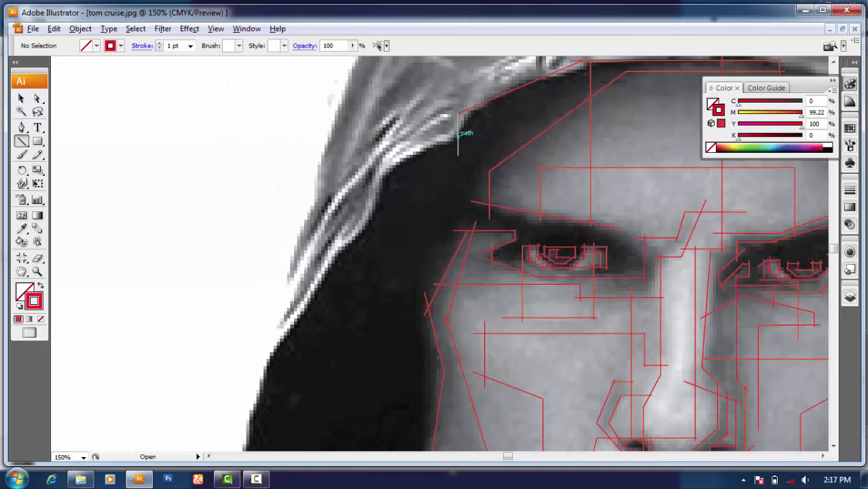
drag(383, 169, 380, 171)
scroll(355, 246, down, 4)
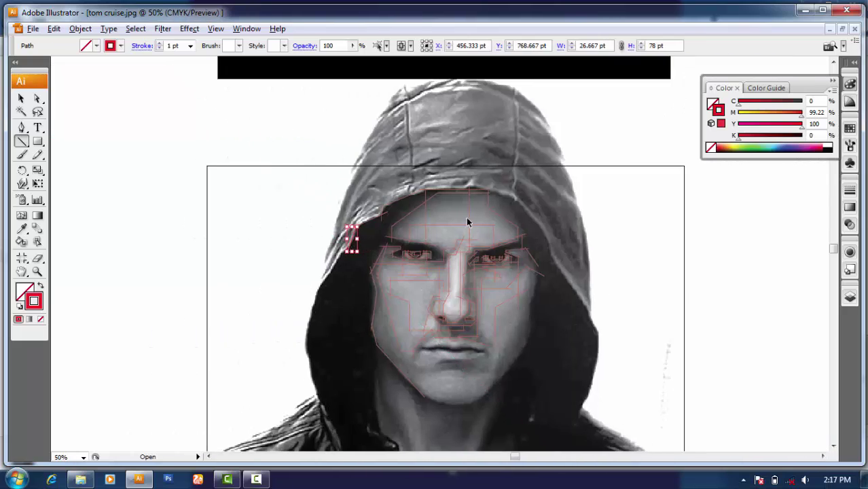
scroll(371, 220, up, 4)
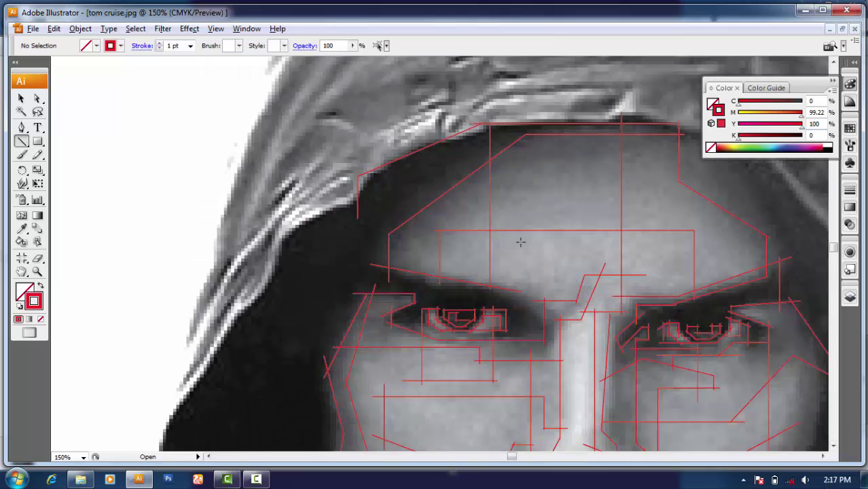
scroll(520, 242, down, 2)
scroll(500, 197, up, 1)
scroll(503, 197, up, 2)
Step: Draw diagonal red lines from the nose toward the mouth corner
scroll(454, 246, up, 1)
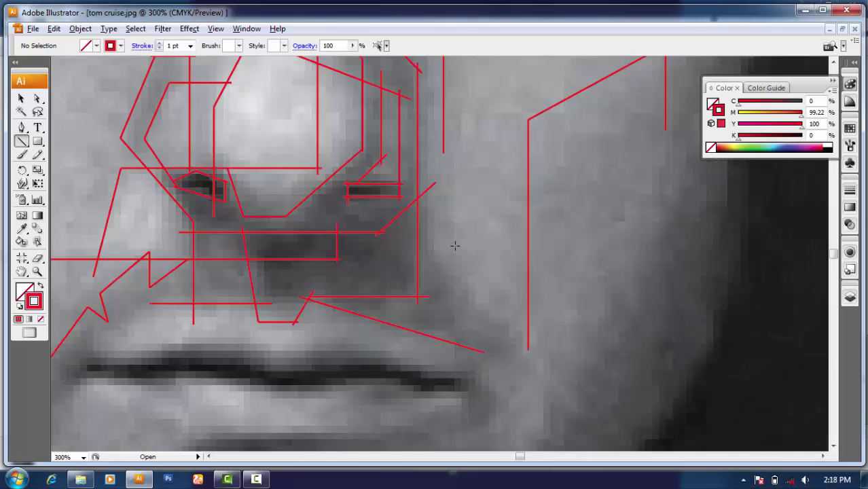
scroll(454, 246, down, 1)
drag(433, 228, 563, 340)
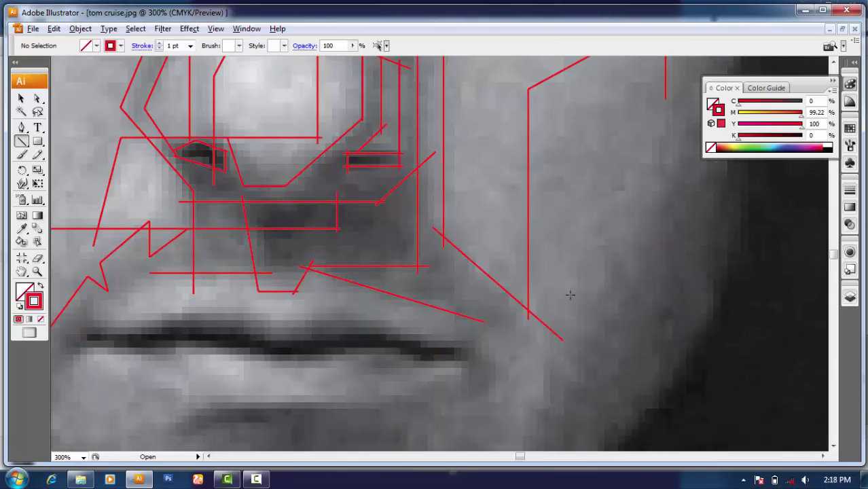
scroll(570, 295, down, 3)
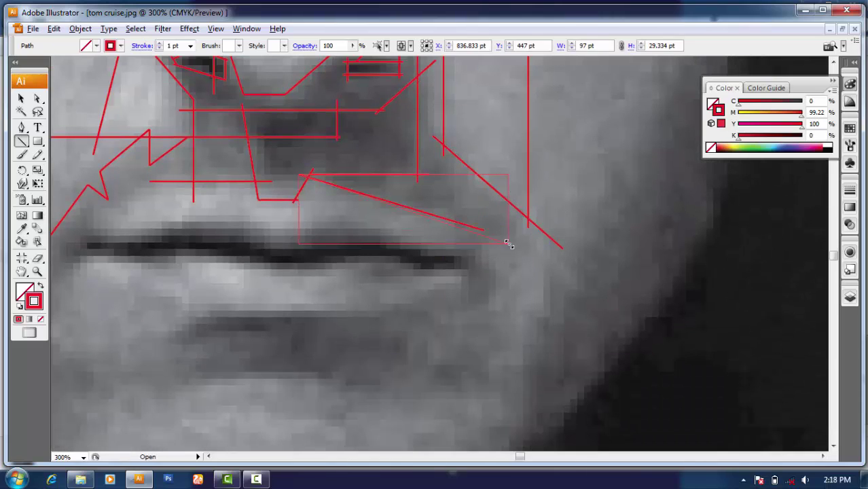
drag(488, 231, 549, 263)
Step: Zoom in on the lips and trace the upper lip edge and dark crease rightward
key(ctrl+1)
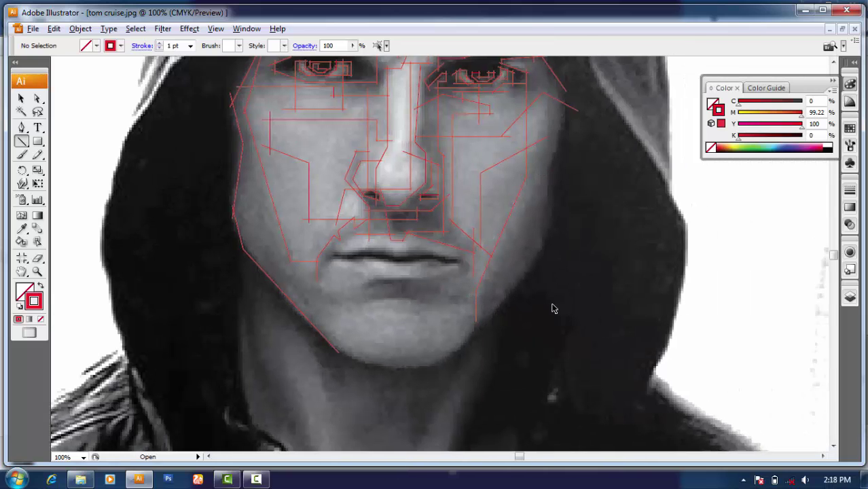
key(ctrl+plus)
key(ctrl+plus)
key(ctrl+plus)
key(ctrl+plus)
key(ctrl+plus)
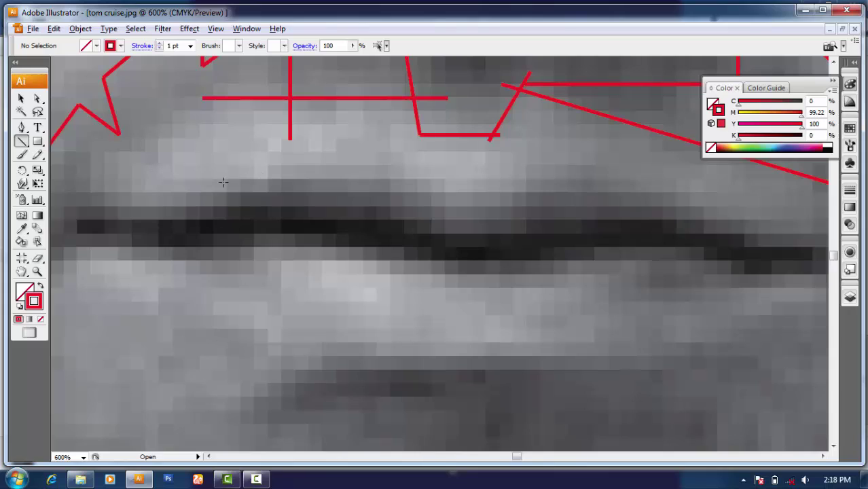
drag(410, 182, 419, 182)
drag(406, 182, 441, 231)
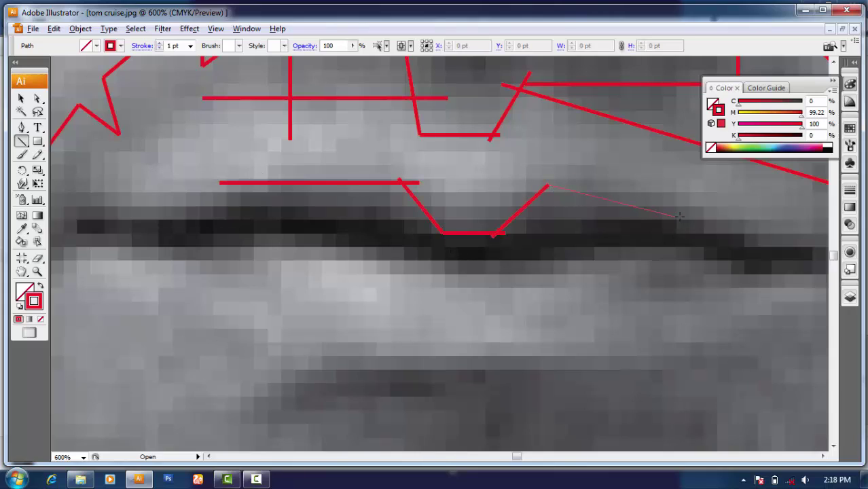
drag(231, 203, 412, 218)
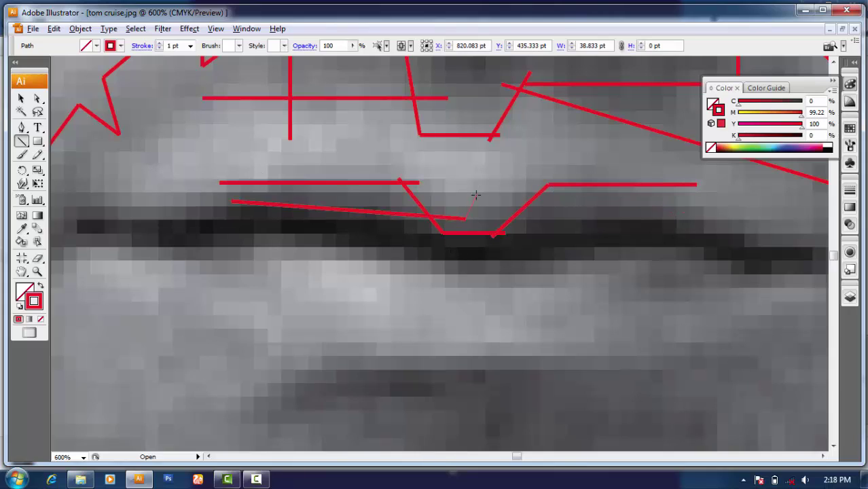
drag(465, 218, 566, 222)
mouse_move(566, 222)
mouse_down()
mouse_move(586, 204)
mouse_move(814, 247)
mouse_up()
Step: Trace the left part of the lip outline and a vertical line below the upper lip
scroll(771, 213, right, 3)
scroll(550, 205, down, 4)
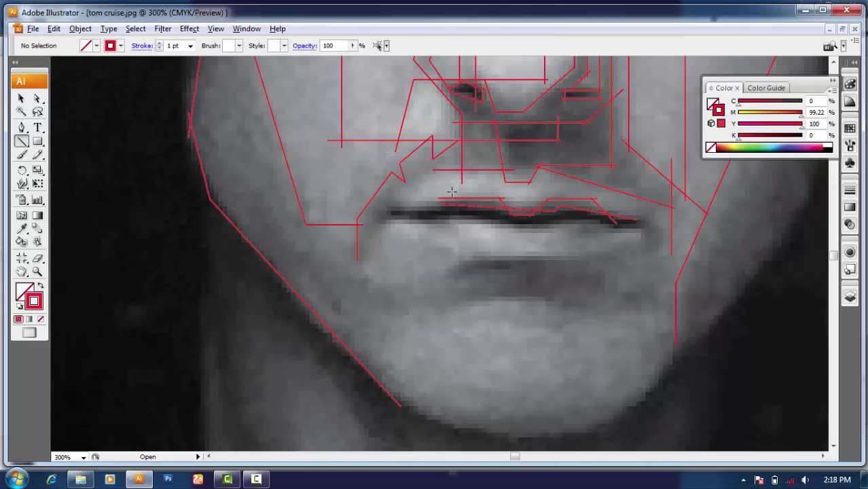
scroll(424, 231, up, 4)
mouse_move(416, 228)
mouse_down()
mouse_move(303, 213)
mouse_move(310, 175)
mouse_up()
drag(262, 219, 229, 254)
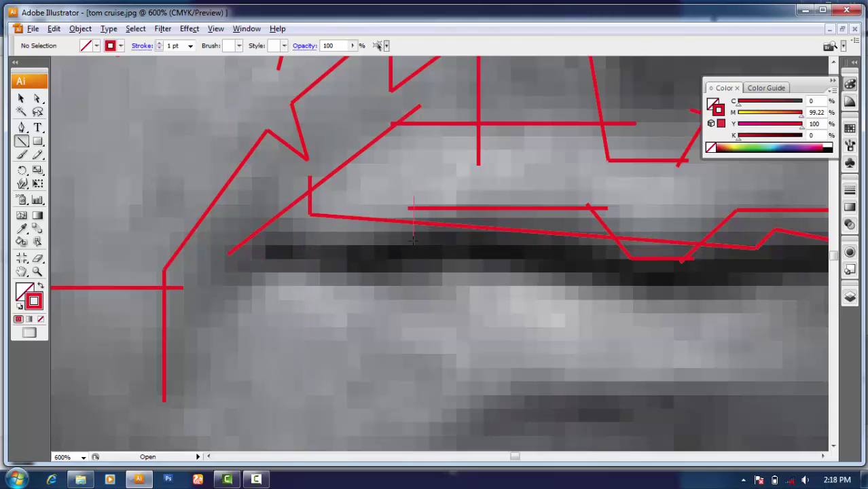
drag(413, 197, 414, 247)
Step: Trace the lower edge of the lip crease, close its right end, and line under it
drag(414, 243, 291, 232)
mouse_move(238, 240)
mouse_down()
mouse_move(418, 282)
mouse_move(434, 266)
mouse_up()
mouse_move(435, 266)
mouse_down()
mouse_move(685, 296)
mouse_move(643, 282)
mouse_move(414, 282)
mouse_move(591, 277)
mouse_move(647, 313)
mouse_up()
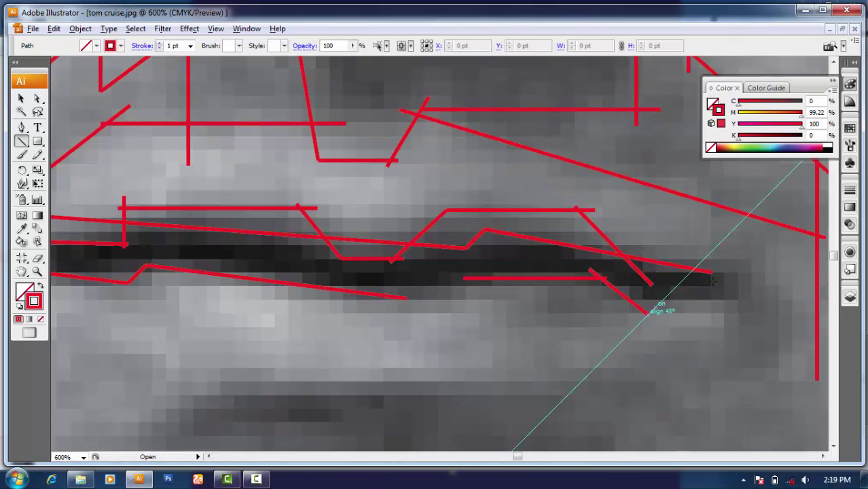
mouse_move(712, 274)
mouse_down()
mouse_move(711, 292)
mouse_move(712, 272)
mouse_up()
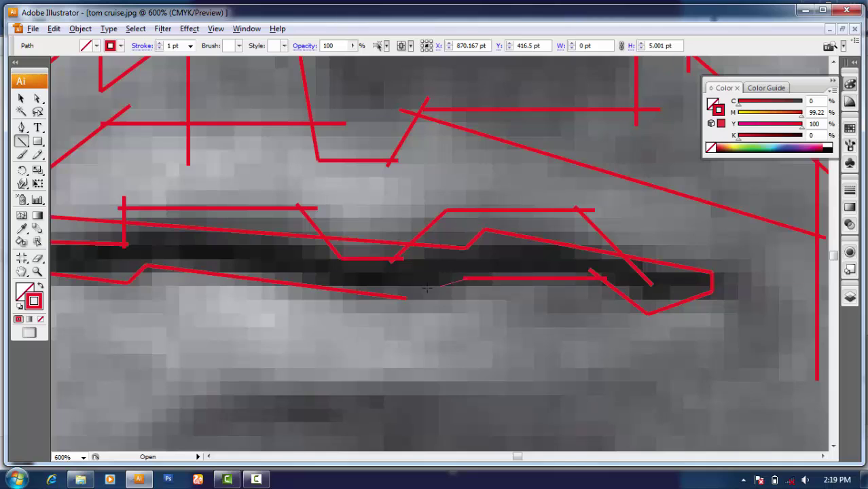
drag(406, 298, 464, 278)
Step: Add vertical and horizontal red segments across the lower lip
scroll(430, 335, down, 4)
scroll(368, 314, up, 3)
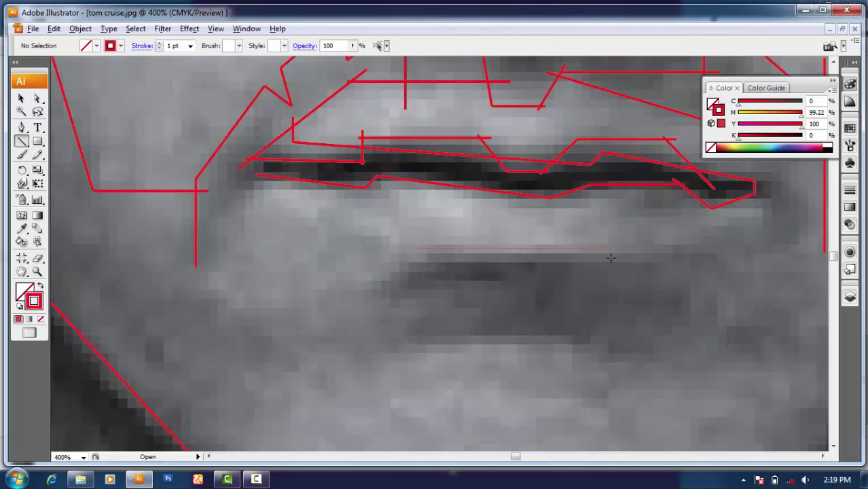
drag(610, 257, 610, 249)
drag(606, 249, 607, 176)
drag(486, 214, 486, 188)
mouse_move(474, 209)
mouse_down()
mouse_move(631, 218)
mouse_move(676, 209)
mouse_up()
drag(611, 248, 385, 247)
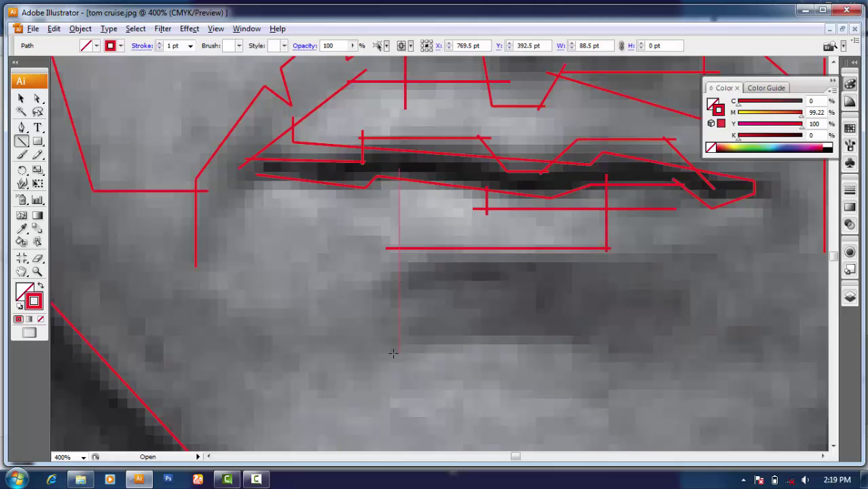
Step: Draw a horizontal line below the lower lip and a vertical at the mouth's right corner
scroll(617, 300, down, 1)
drag(362, 182, 595, 182)
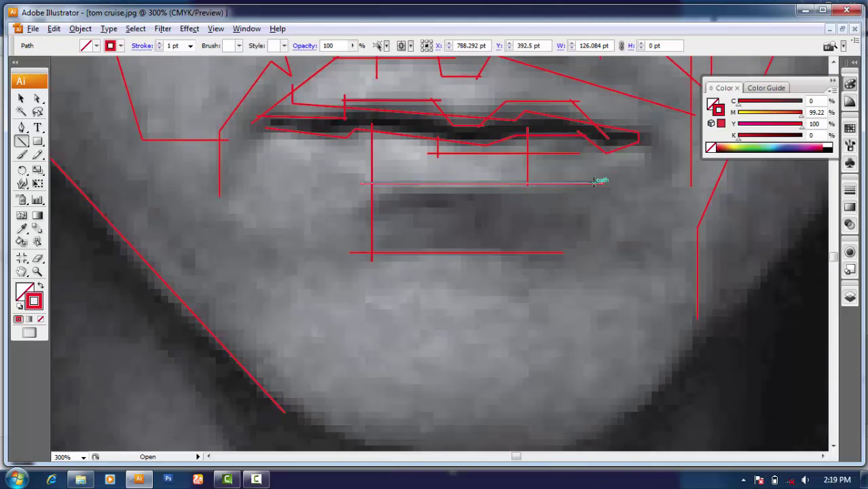
scroll(646, 156, up, 2)
scroll(659, 175, right, 1)
scroll(562, 97, right, 1)
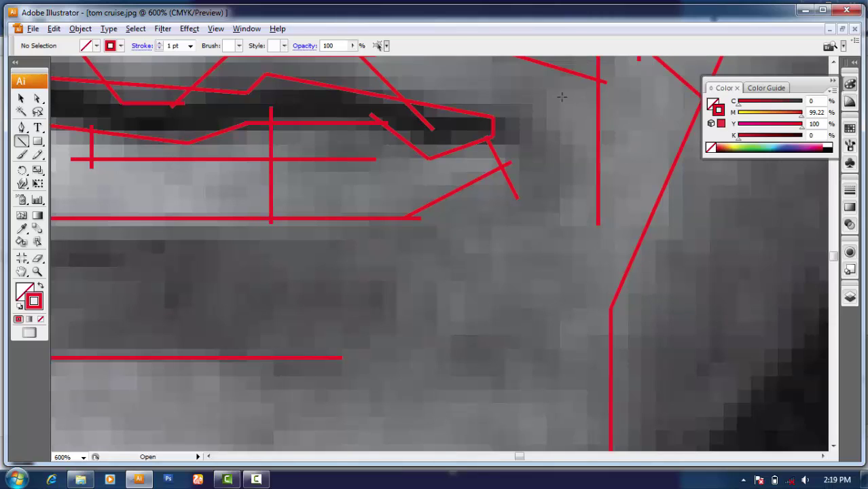
drag(576, 284, 564, 225)
Step: Add a short vertical line closing the lip corner
scroll(591, 122, down, 2)
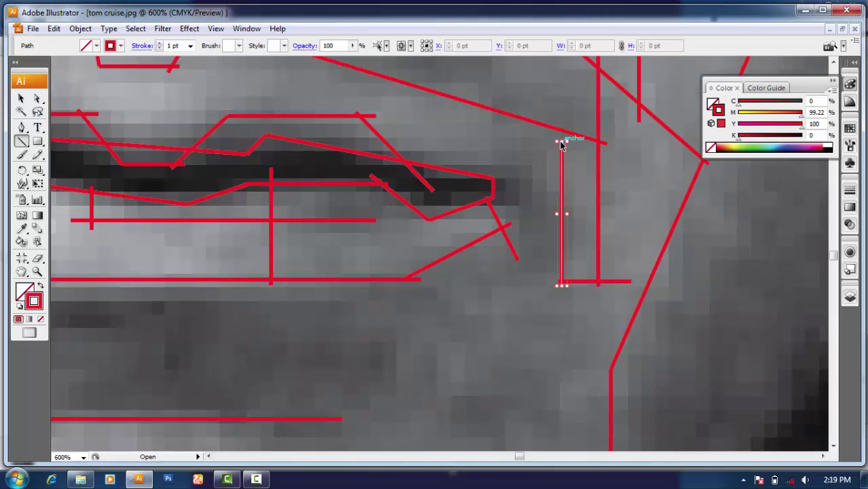
scroll(562, 140, down, 1)
scroll(528, 111, up, 3)
drag(515, 117, 515, 255)
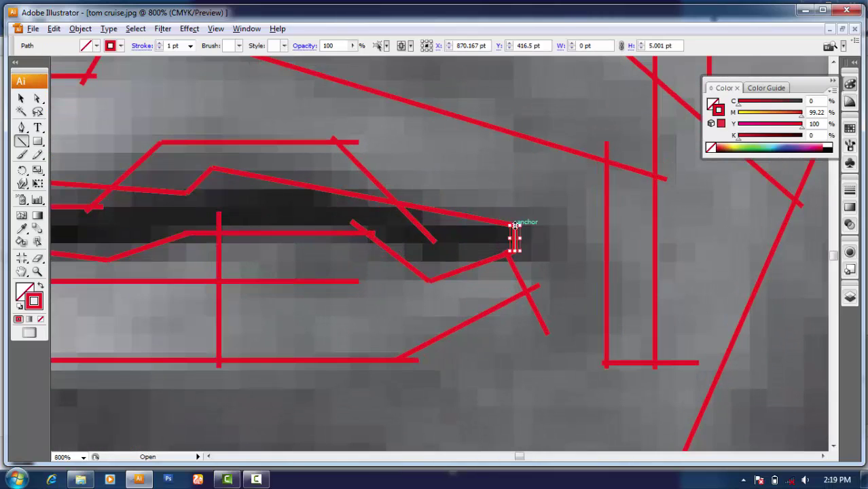
scroll(566, 155, down, 2)
scroll(581, 232, down, 1)
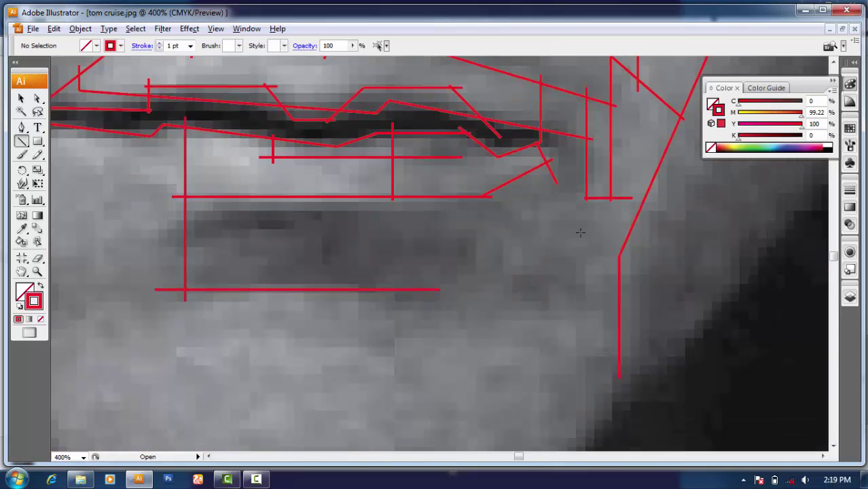
scroll(488, 258, down, 1)
Step: Add red lines below the mouth, along the chin and along the jaw
scroll(560, 281, down, 1)
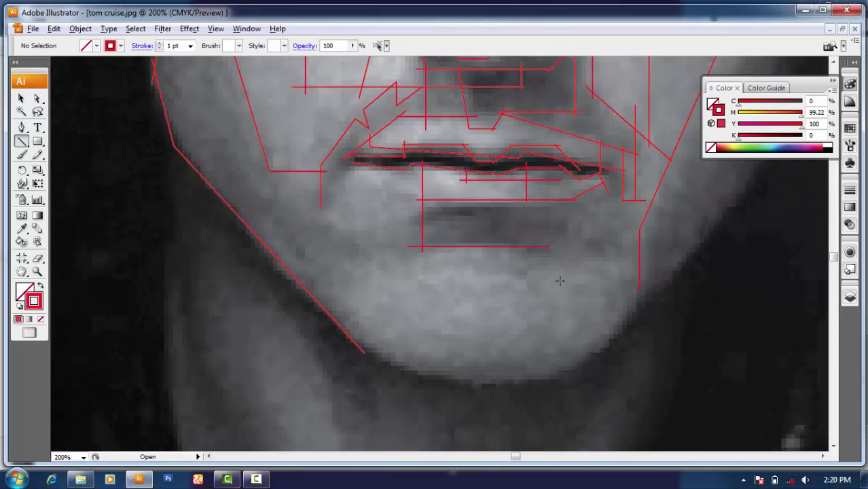
drag(534, 249, 548, 247)
drag(527, 163, 527, 202)
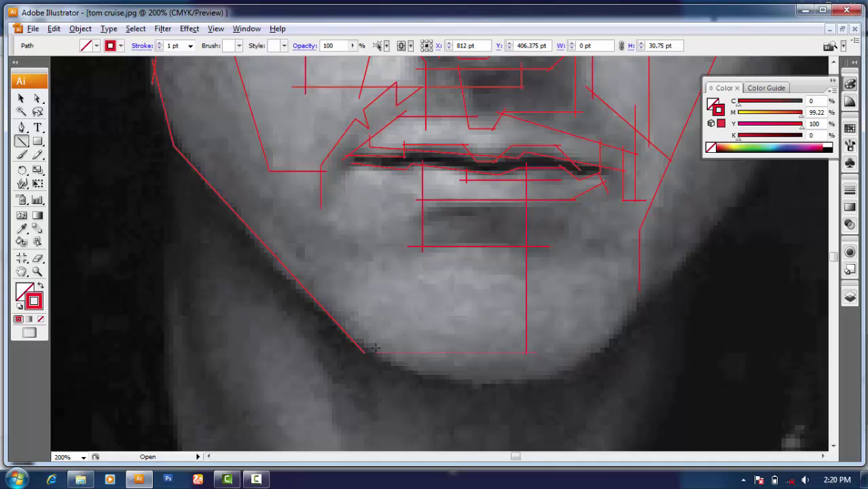
drag(375, 348, 372, 350)
scroll(388, 242, left, 2)
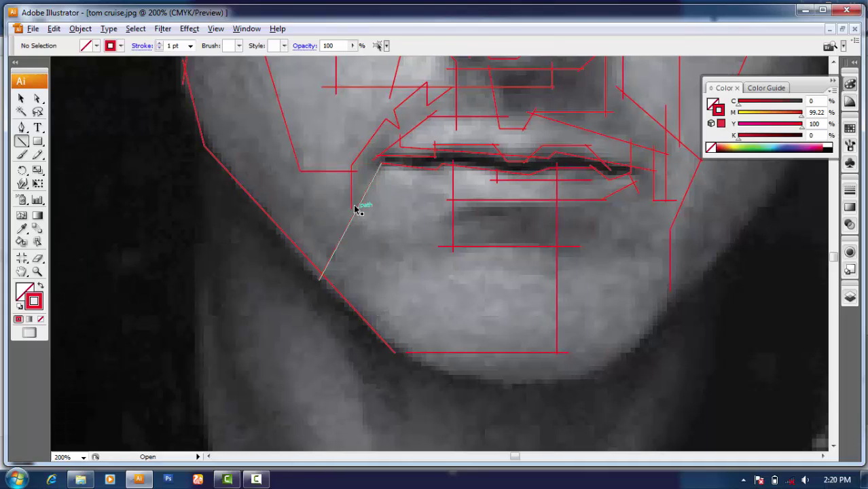
drag(358, 211, 358, 212)
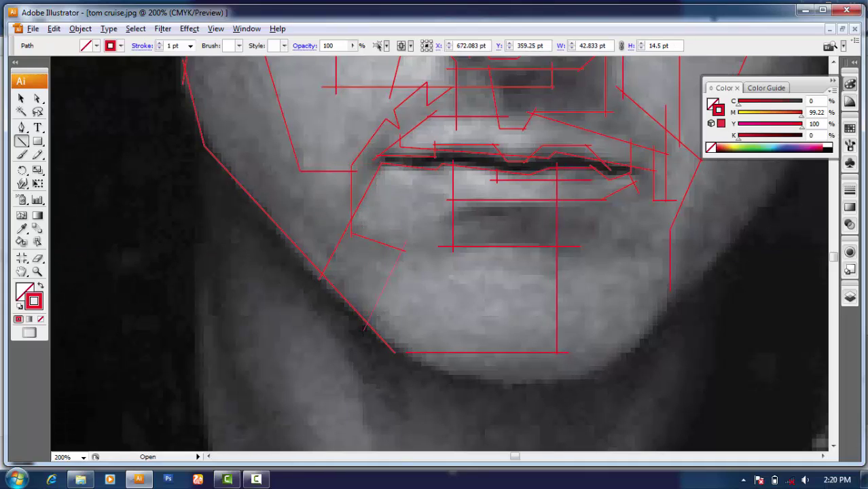
drag(364, 332, 364, 333)
Step: Draw a red line to the lip anchor and extend the lip line right to the vertical line
key(ctrl+plus)
scroll(483, 163, left, 2)
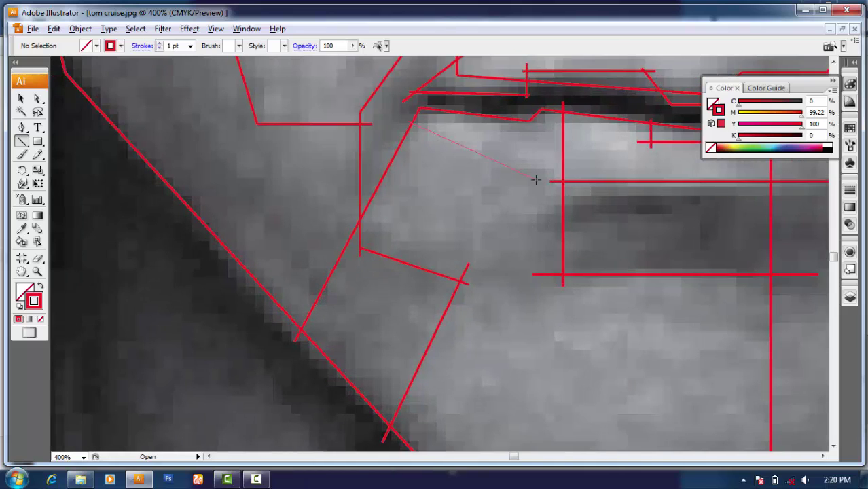
drag(549, 181, 549, 181)
scroll(456, 214, right, 1)
scroll(429, 216, right, 1)
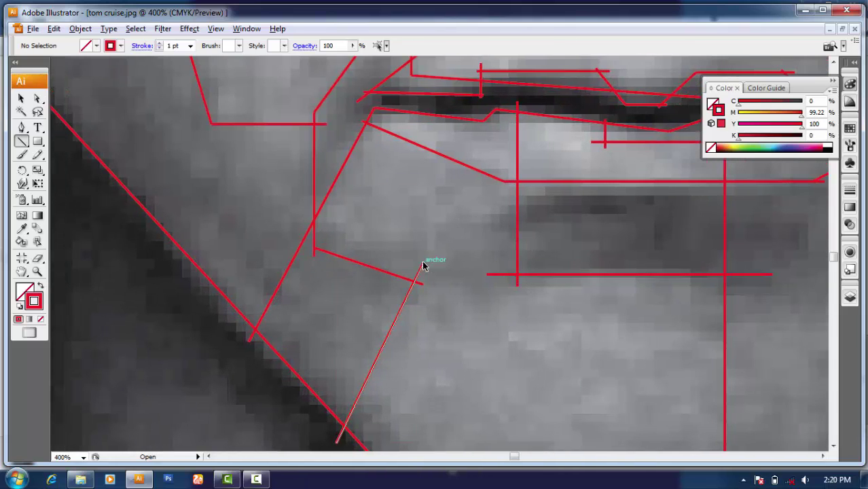
key(ctrl+minus)
key(ctrl+minus)
key(ctrl+minus)
scroll(392, 208, up, 2)
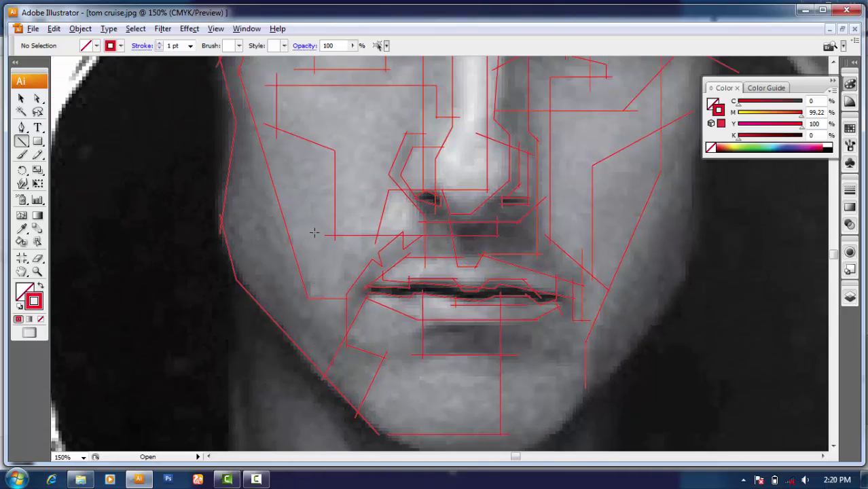
scroll(380, 231, down, 2)
key(ctrl+plus)
key(ctrl+plus)
key(ctrl+plus)
drag(344, 248, 453, 247)
ctrl+click(455, 166)
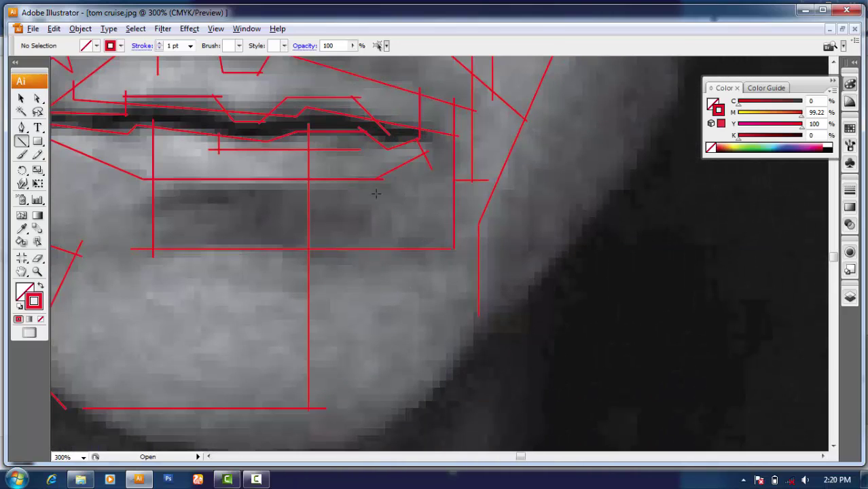
Step: Add a vertical line beside the lower lip and a short diagonal at the lip corner
scroll(376, 194, up, 1)
mouse_move(361, 166)
mouse_down()
mouse_move(361, 239)
mouse_move(487, 239)
mouse_up()
drag(432, 119, 488, 201)
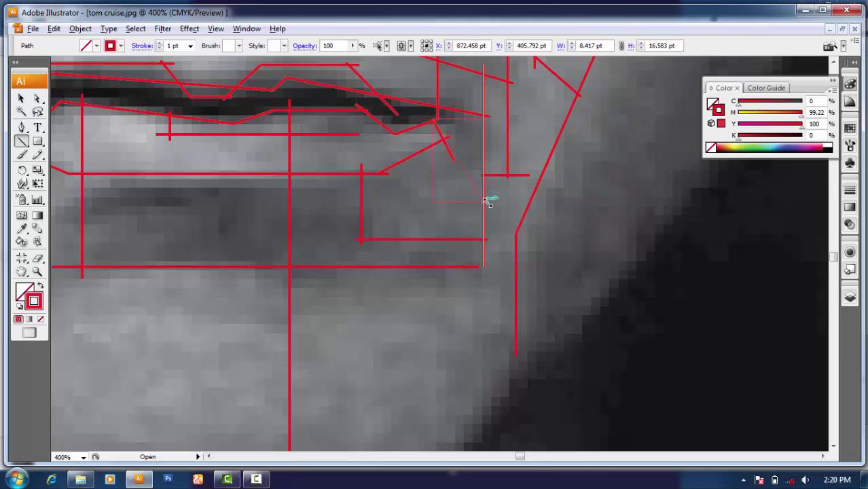
scroll(435, 183, down, 2)
scroll(428, 217, down, 2)
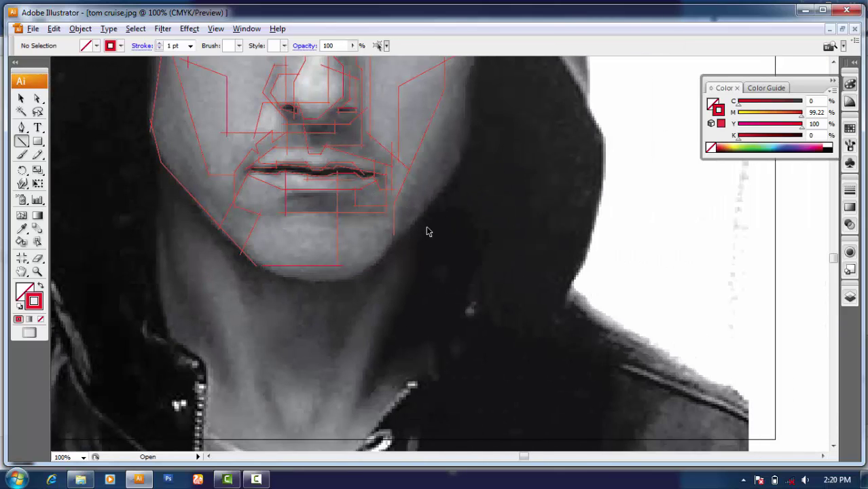
scroll(427, 226, up, 1)
scroll(427, 226, up, 1)
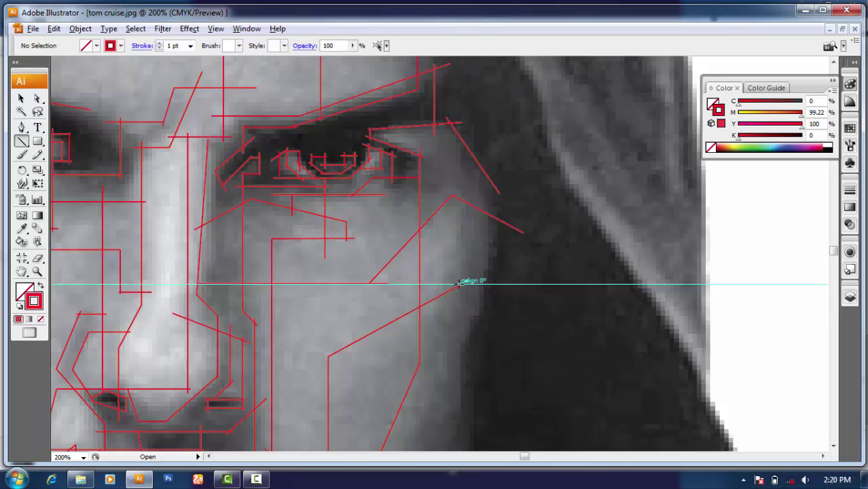
Step: Draw red lines down the right cheek edge, beside the mouth, and along the jaw to the chin
drag(466, 392, 488, 351)
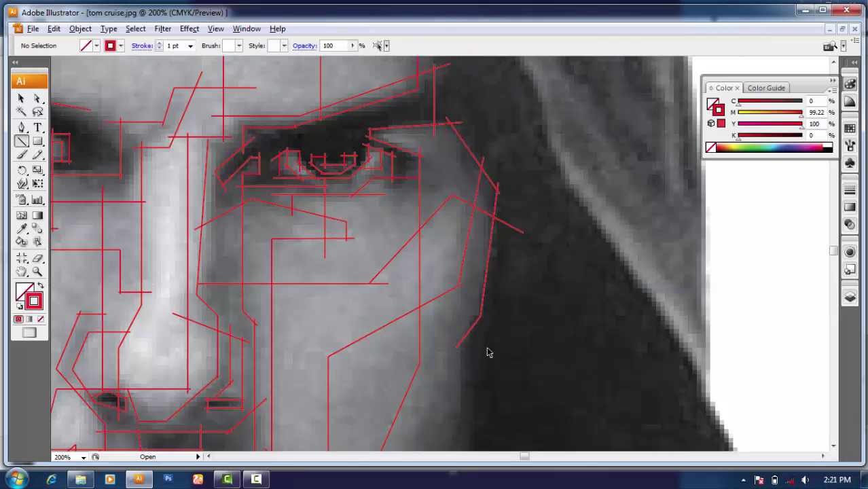
scroll(488, 350, down, 4)
scroll(462, 332, down, 3)
scroll(477, 146, down, 1)
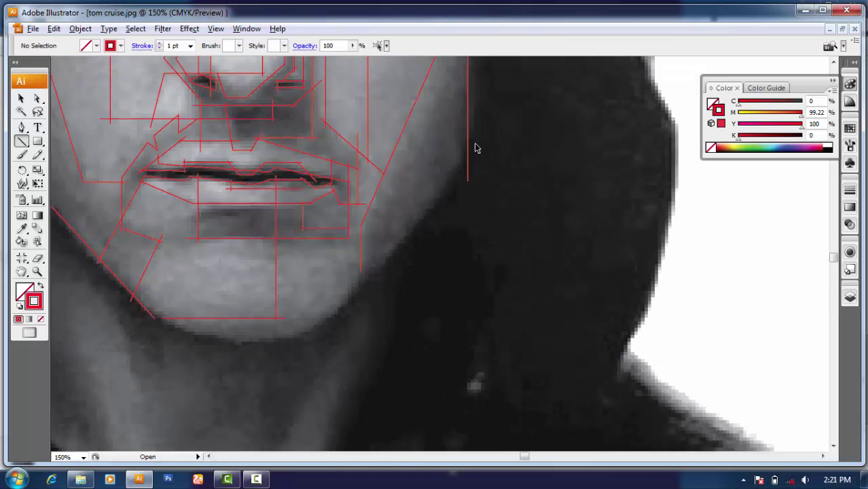
scroll(469, 122, up, 1)
drag(465, 97, 455, 240)
drag(477, 201, 442, 304)
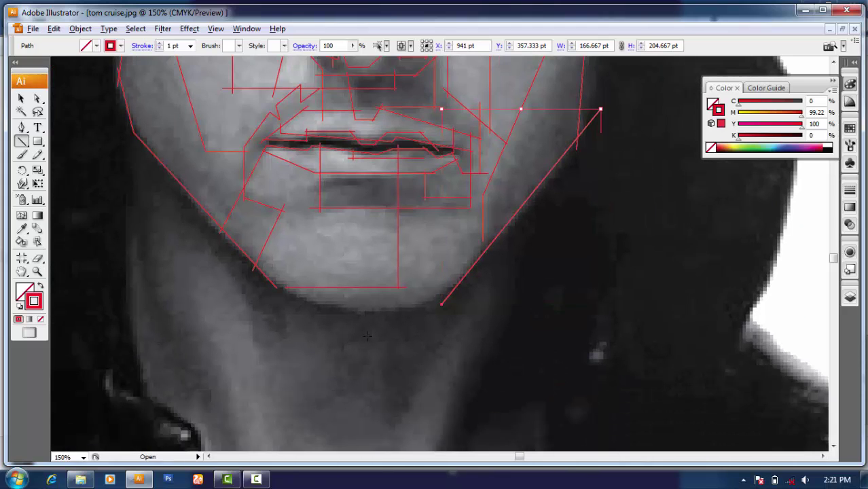
Step: Add angled, vertical and diagonal red lines at the eye's outer corner
scroll(276, 293, up, 3)
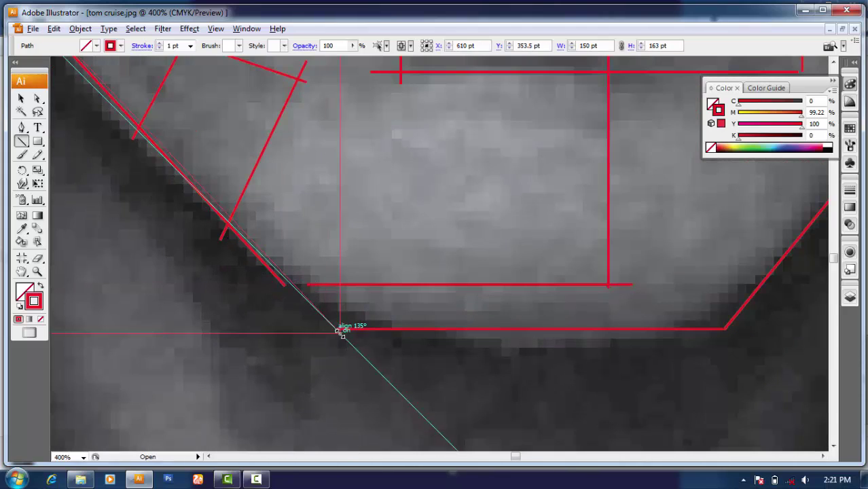
key(ctrl+shift+a)
scroll(345, 240, down, 3)
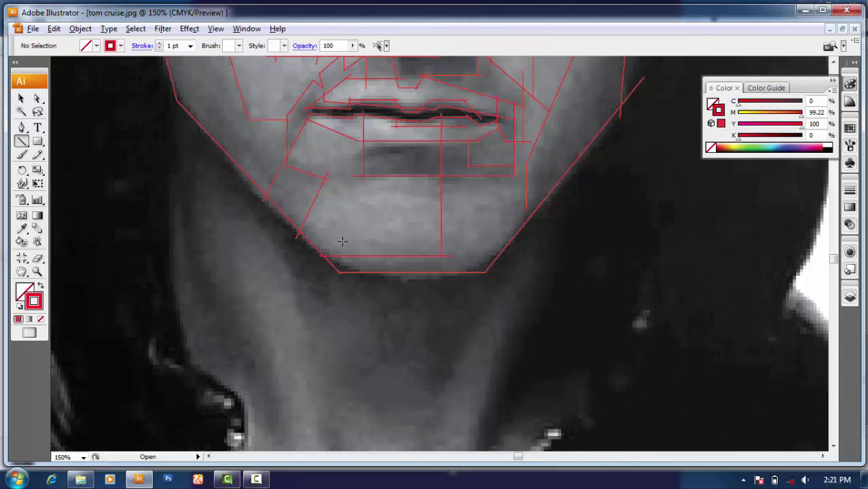
scroll(378, 264, up, 3)
scroll(378, 264, up, 3)
scroll(385, 179, up, 4)
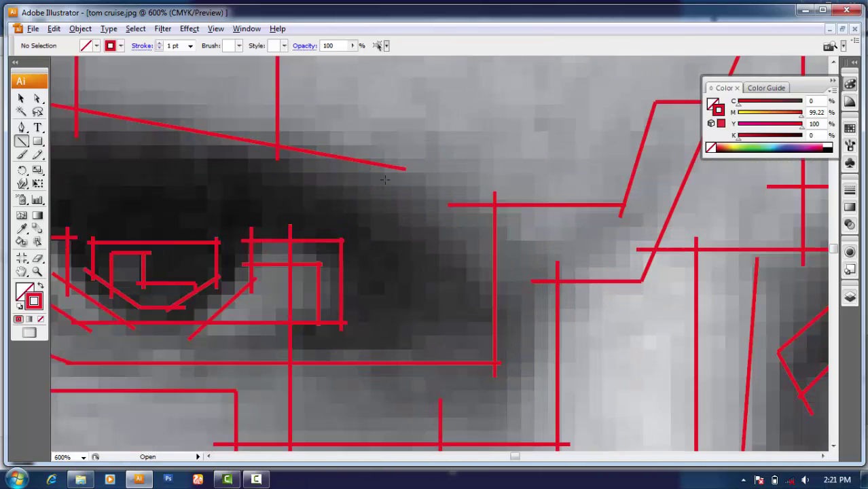
drag(406, 169, 494, 192)
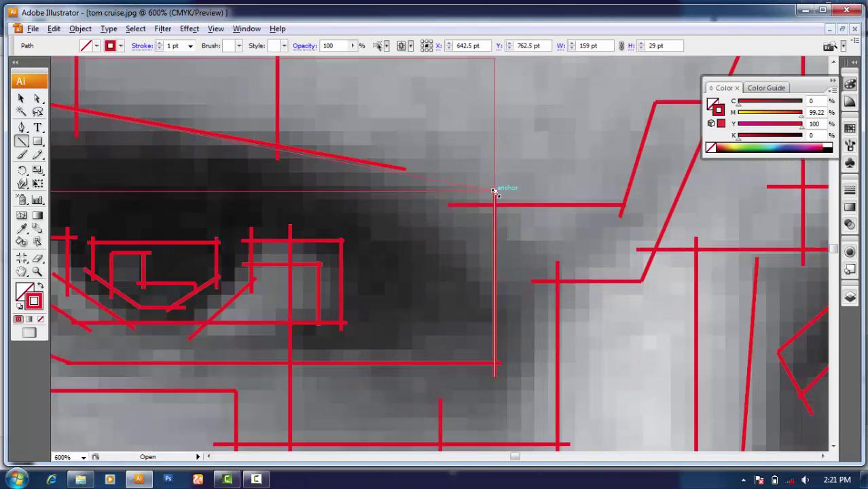
scroll(299, 184, left, 2)
drag(494, 384, 494, 320)
mouse_move(487, 320)
mouse_down()
mouse_move(588, 320)
mouse_move(421, 184)
mouse_up()
Step: Draw red lines across the brow toward the temple and from the forehead down to the brow
scroll(419, 136, down, 4)
scroll(378, 236, up, 4)
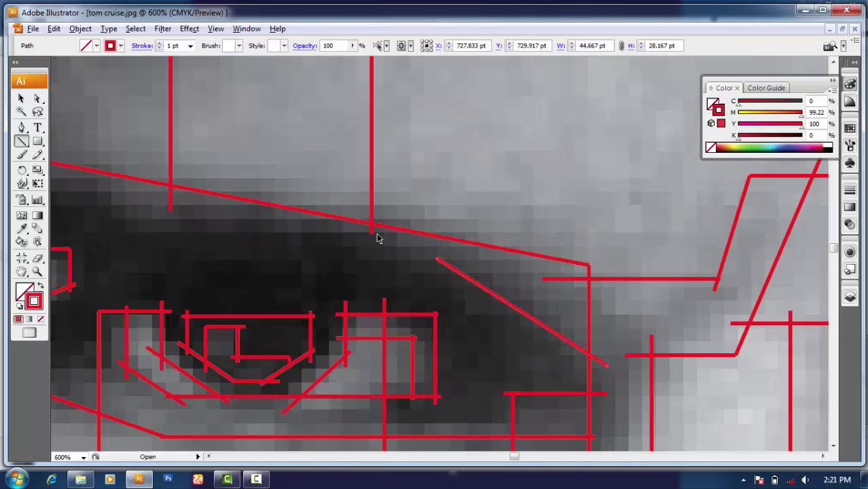
scroll(613, 360, down, 3)
scroll(552, 300, down, 2)
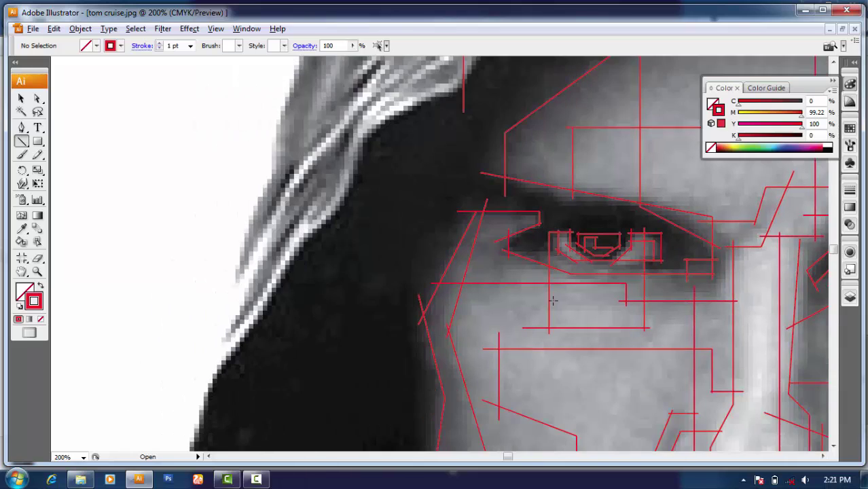
scroll(533, 295, down, 2)
scroll(406, 282, up, 2)
scroll(402, 281, down, 3)
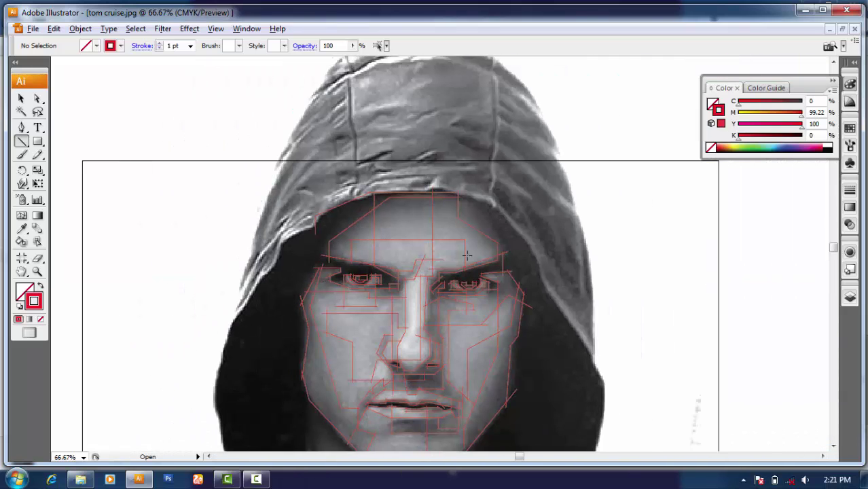
scroll(379, 246, up, 1)
scroll(367, 285, up, 2)
drag(353, 326, 567, 247)
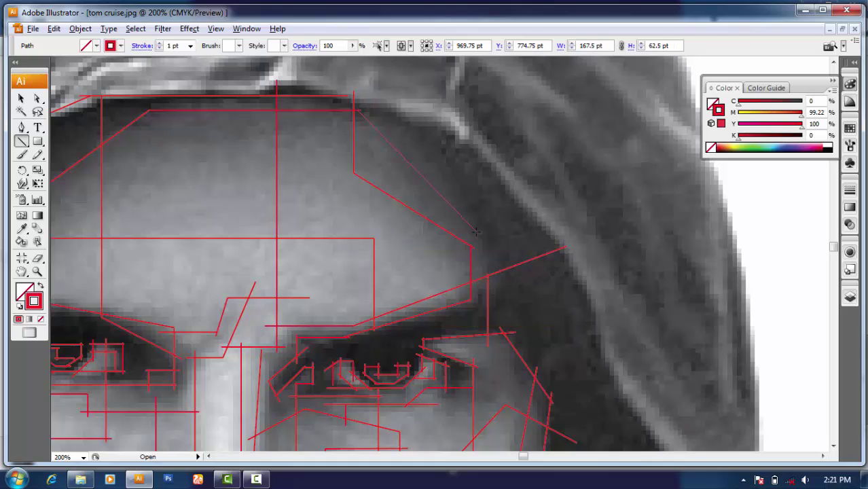
drag(476, 231, 488, 253)
Step: Trace red lines from the forehead corner toward the hood and up the hood edges
mouse_move(354, 108)
mouse_down()
mouse_move(469, 148)
mouse_move(456, 135)
mouse_up()
drag(456, 136, 619, 354)
key(ctrl+minus)
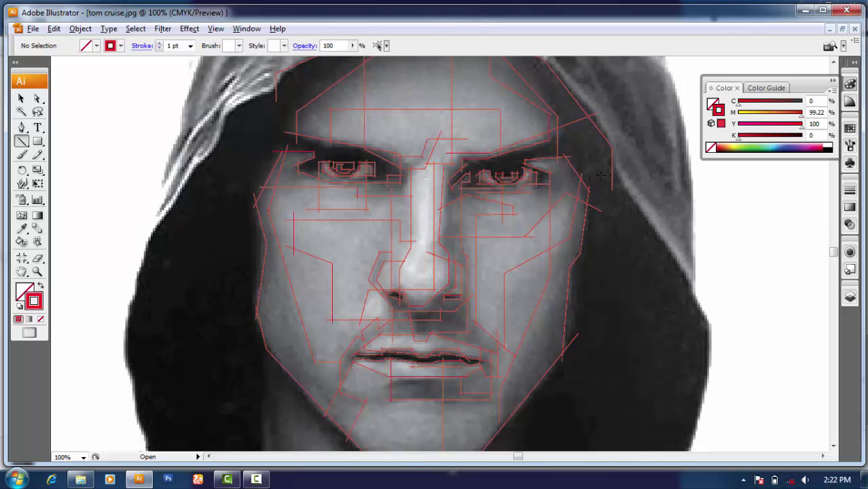
scroll(706, 319, down, 3)
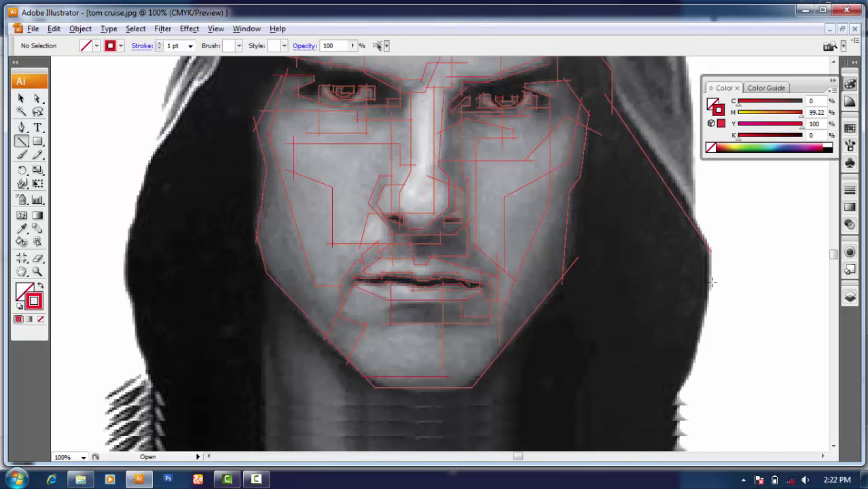
drag(710, 235, 682, 387)
key(ctrl+minus)
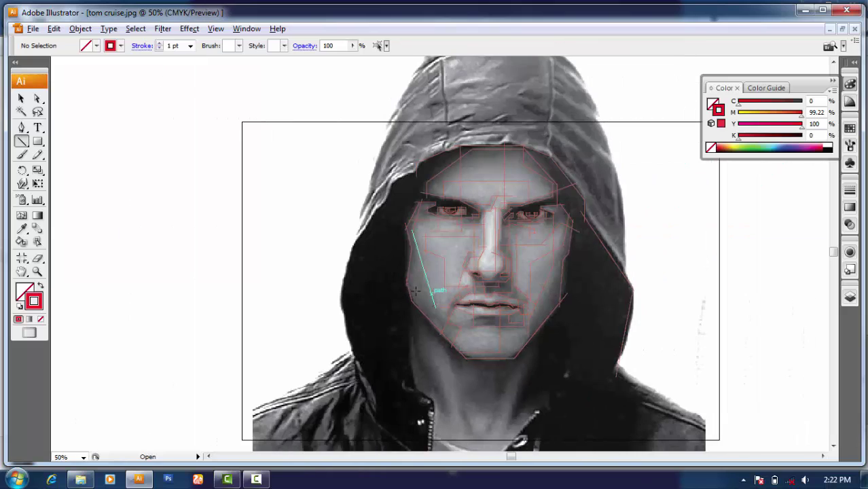
mouse_move(380, 415)
mouse_down()
mouse_move(343, 301)
mouse_move(385, 203)
mouse_move(423, 170)
mouse_up()
Step: Extend a vertical red line down to the lip line and add a line ending at the lower lip
key(ctrl+plus)
key(ctrl+plus)
key(ctrl+plus)
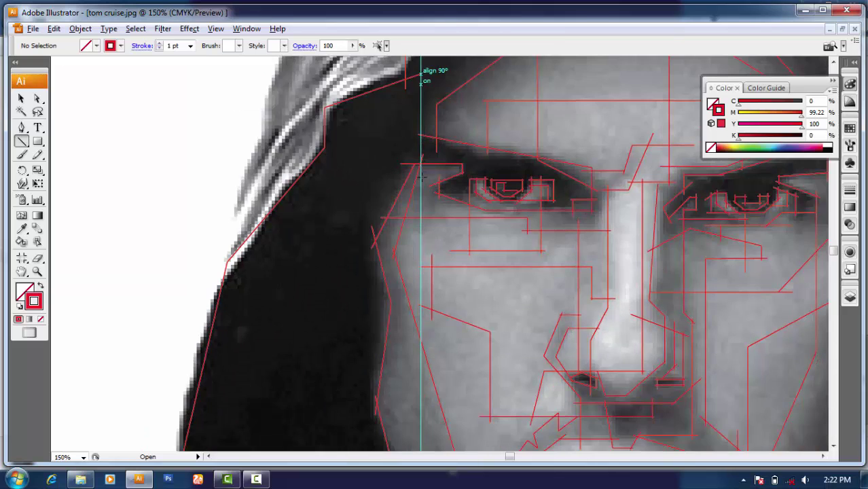
key(ctrl+minus)
key(ctrl+minus)
key(ctrl+minus)
key(ctrl+plus)
key(ctrl+plus)
key(ctrl+plus)
key(ctrl+plus)
key(ctrl+plus)
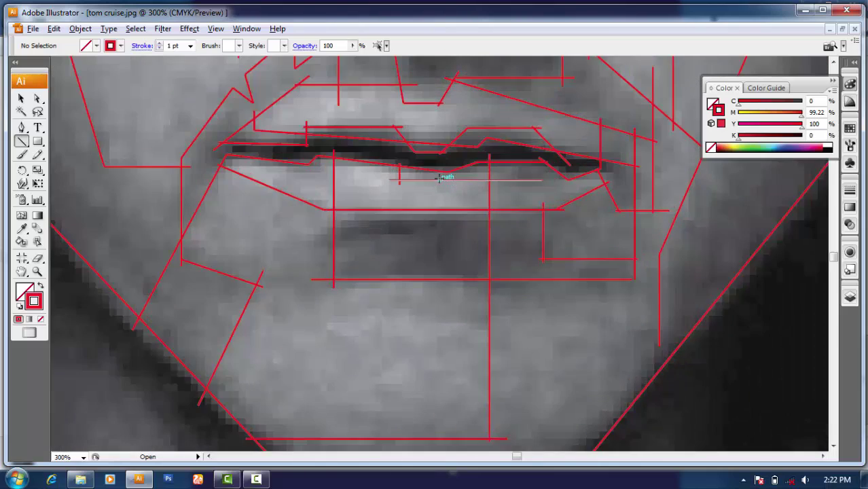
key(ctrl+plus)
key(ctrl+plus)
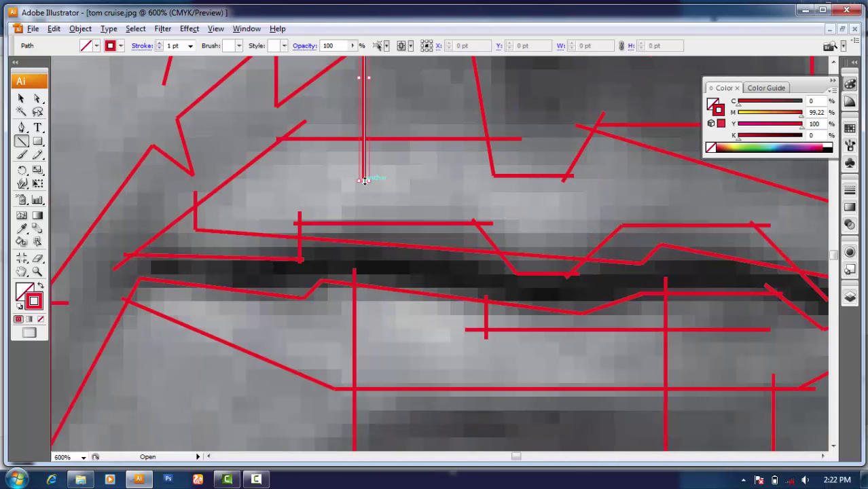
drag(362, 181, 342, 228)
drag(477, 211, 478, 223)
Step: Extend the upper lip line right and join the lip lines with vertical strokes at the corner
scroll(528, 222, right, 2)
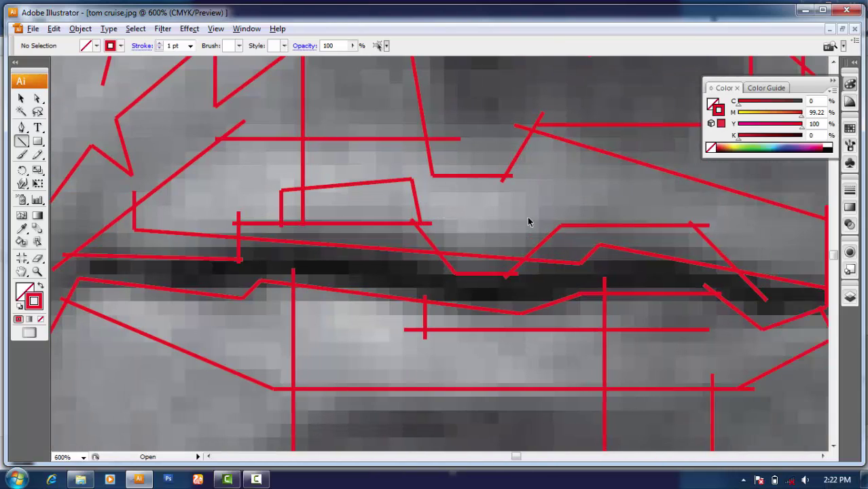
mouse_move(432, 175)
mouse_down()
mouse_move(535, 175)
mouse_move(535, 234)
mouse_up()
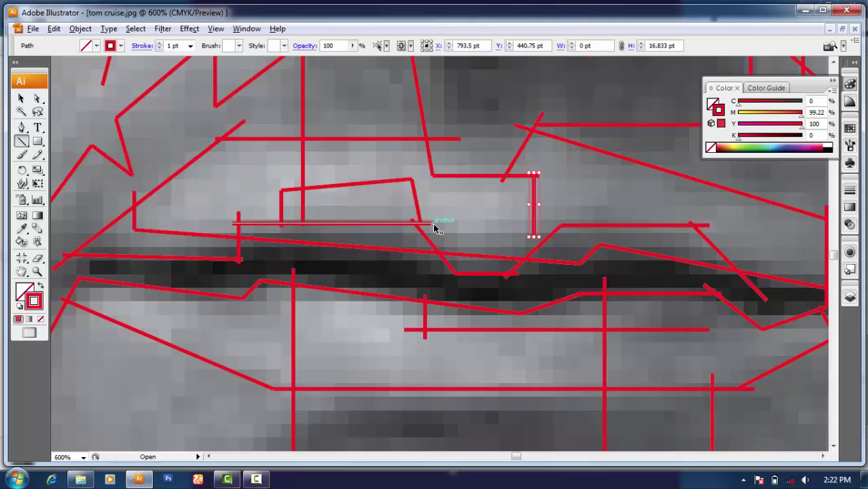
drag(436, 224, 540, 223)
scroll(557, 201, right, 3)
scroll(528, 161, down, 3)
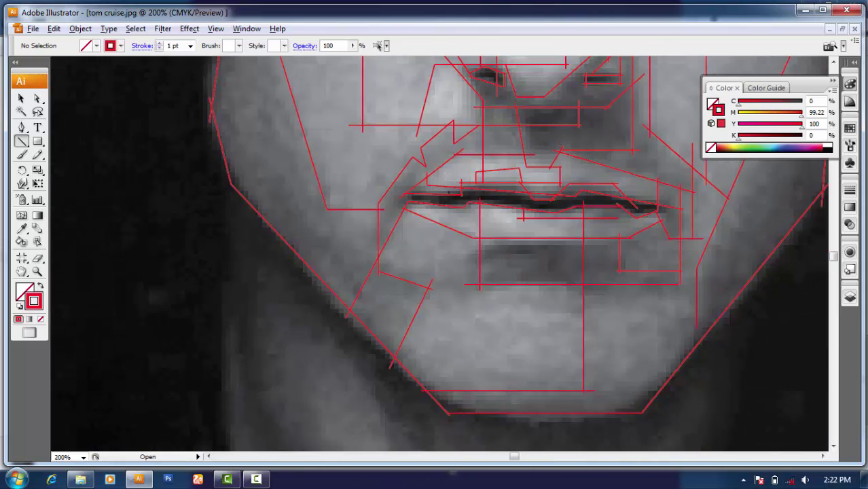
scroll(453, 213, down, 1)
scroll(539, 223, up, 3)
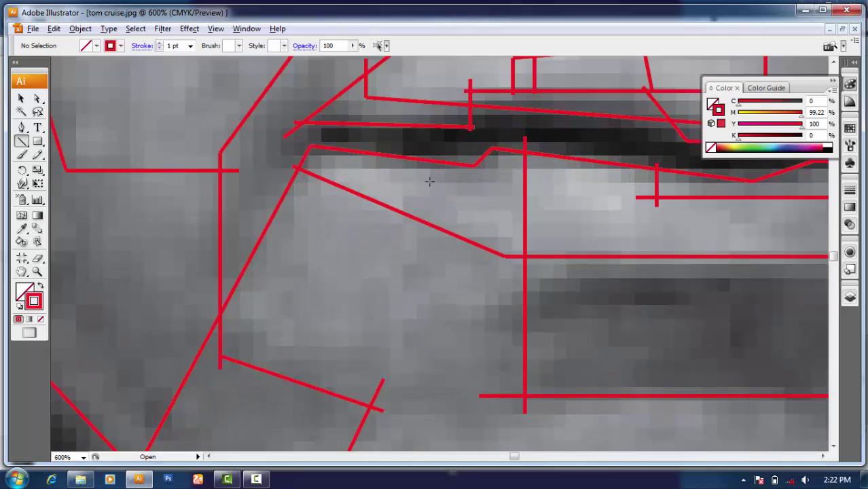
drag(413, 262, 413, 262)
ctrl+shift+click(294, 167)
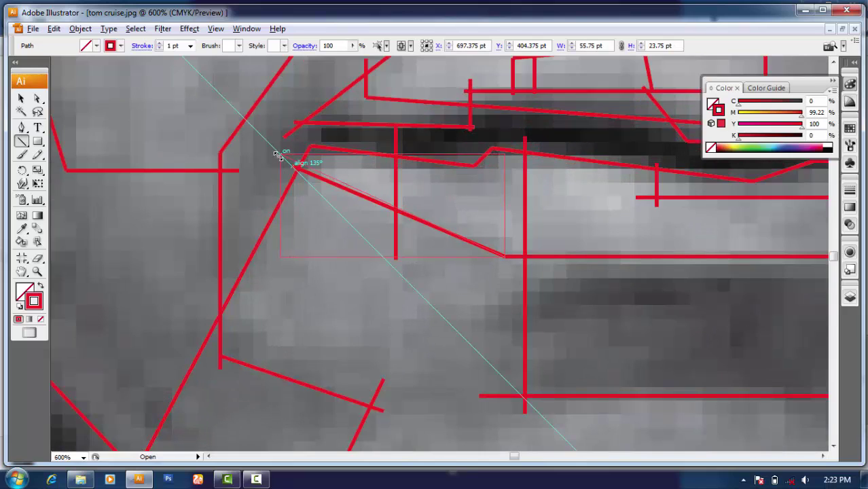
Step: Lengthen the vertical jaw line downward and draw a horizontal red line across the cheek
scroll(388, 194, down, 3)
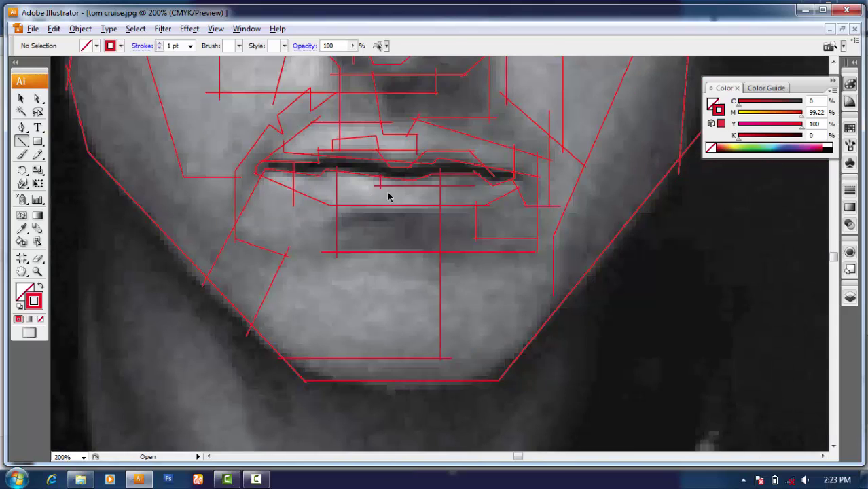
scroll(509, 211, down, 2)
scroll(500, 239, up, 3)
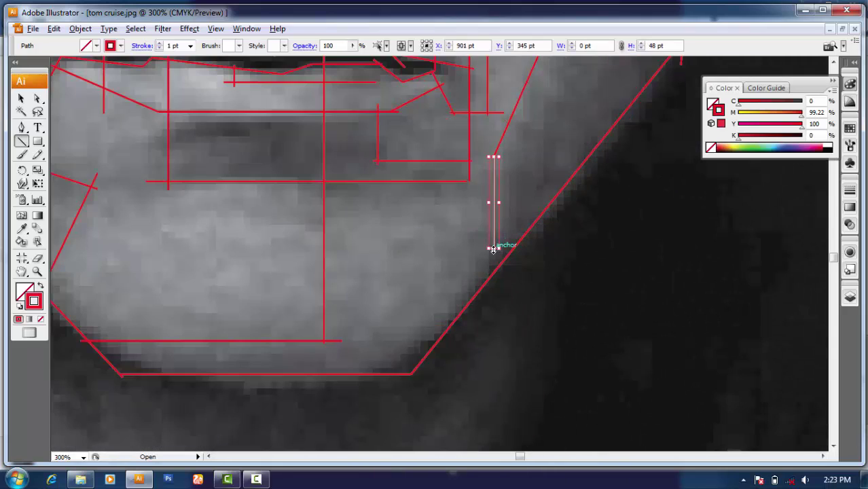
drag(494, 246, 494, 311)
ctrl+click(517, 232)
scroll(517, 232, down, 2)
scroll(516, 233, down, 1)
scroll(493, 188, up, 5)
drag(154, 184, 637, 185)
ctrl+click(517, 157)
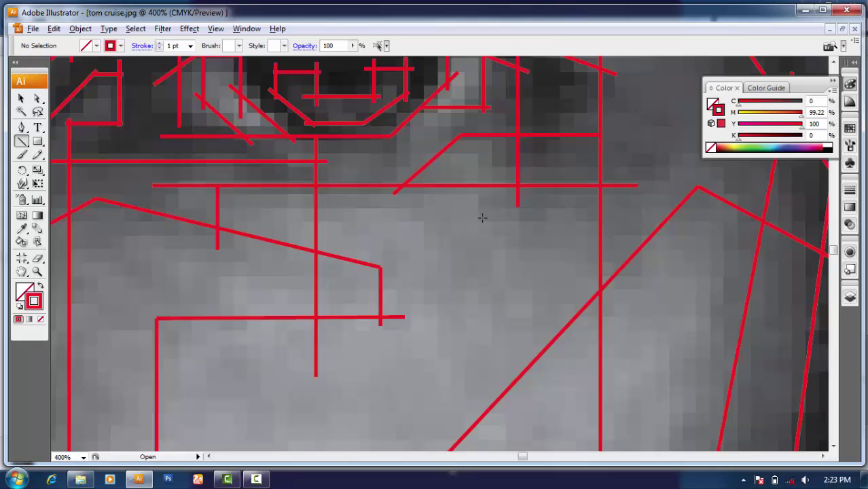
Step: Draw a red line along the top of the hood
scroll(481, 217, down, 2)
scroll(480, 218, down, 1)
scroll(437, 215, left, 2)
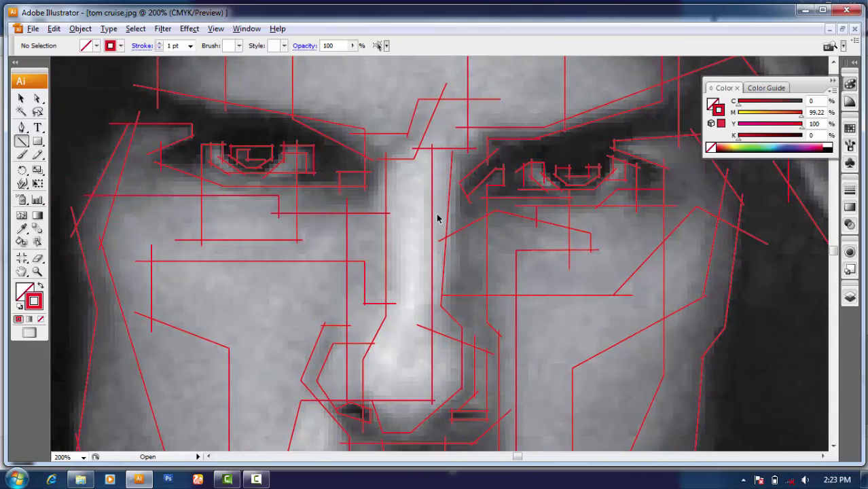
scroll(437, 215, left, 2)
scroll(437, 214, down, 1)
scroll(437, 215, up, 3)
scroll(406, 218, down, 1)
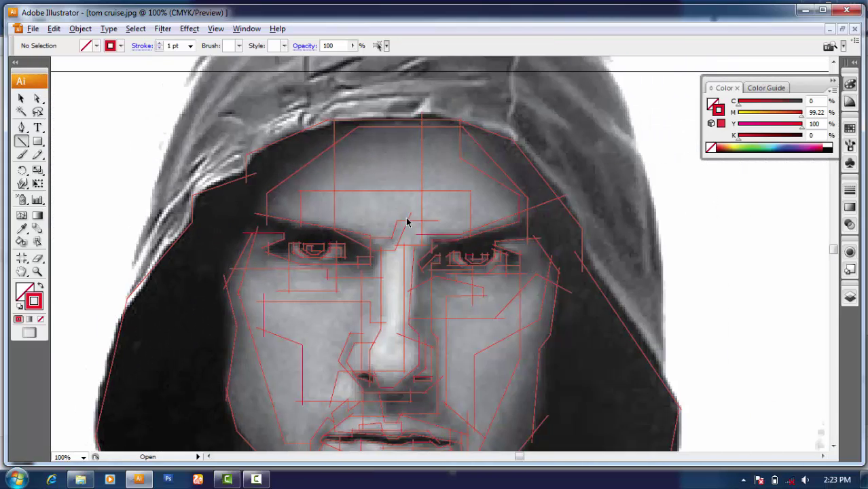
scroll(407, 218, up, 2)
scroll(476, 170, down, 1)
scroll(507, 153, up, 2)
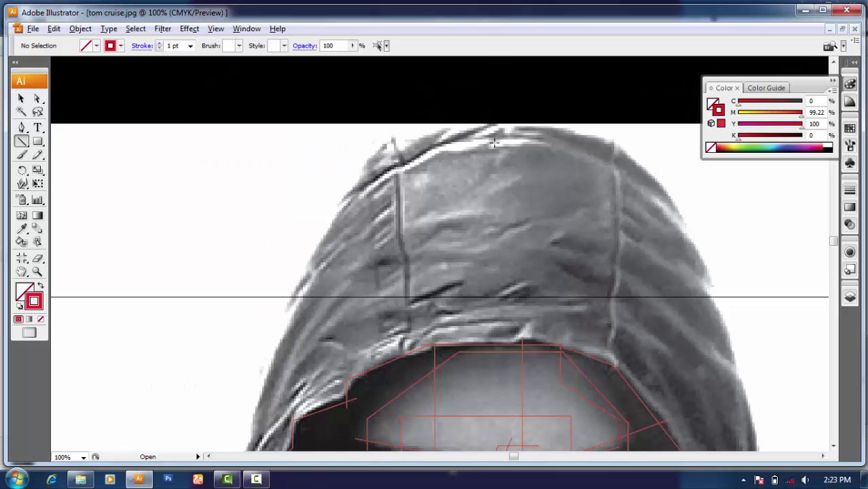
drag(528, 149, 383, 144)
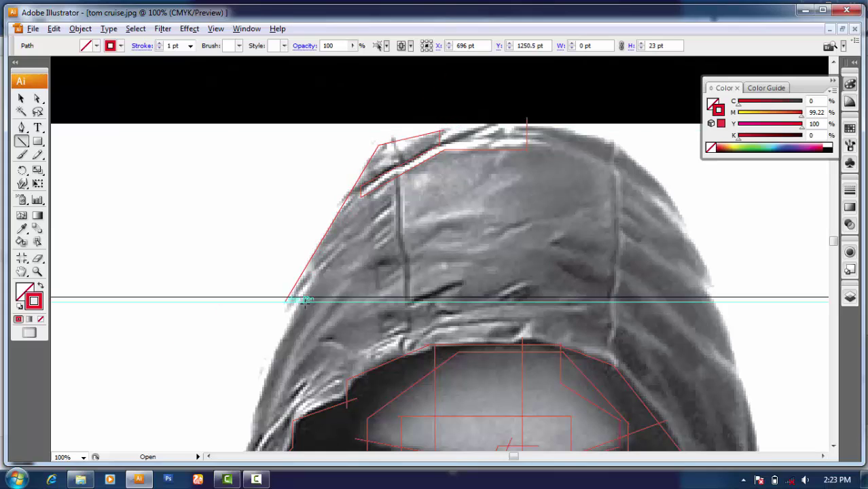
Step: Add a diagonal along the hood edge, L-shaped lines near the hood centre and a short top line
scroll(292, 299, down, 5)
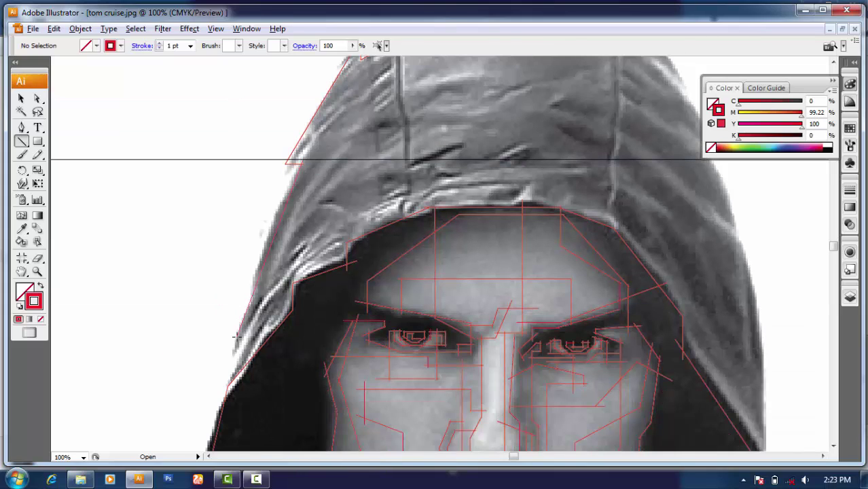
drag(238, 335, 244, 344)
drag(292, 251, 230, 279)
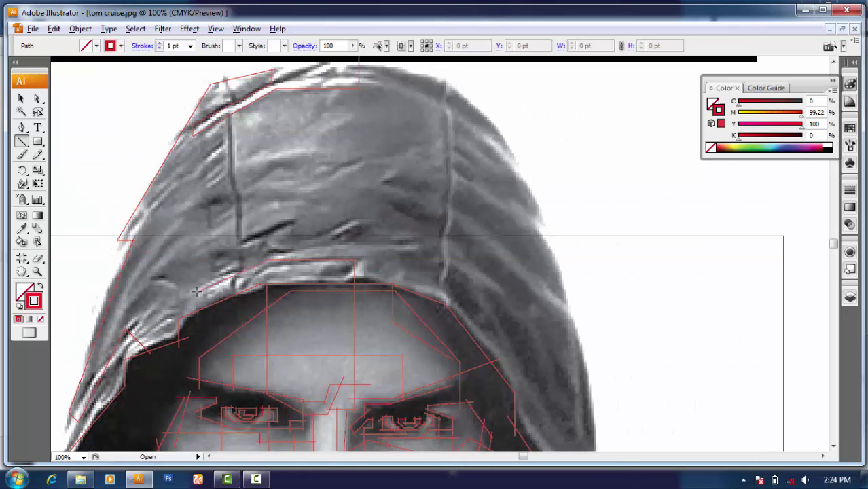
scroll(306, 124, up, 2)
mouse_move(327, 229)
mouse_down()
mouse_move(286, 229)
mouse_move(286, 319)
mouse_up()
scroll(313, 305, left, 3)
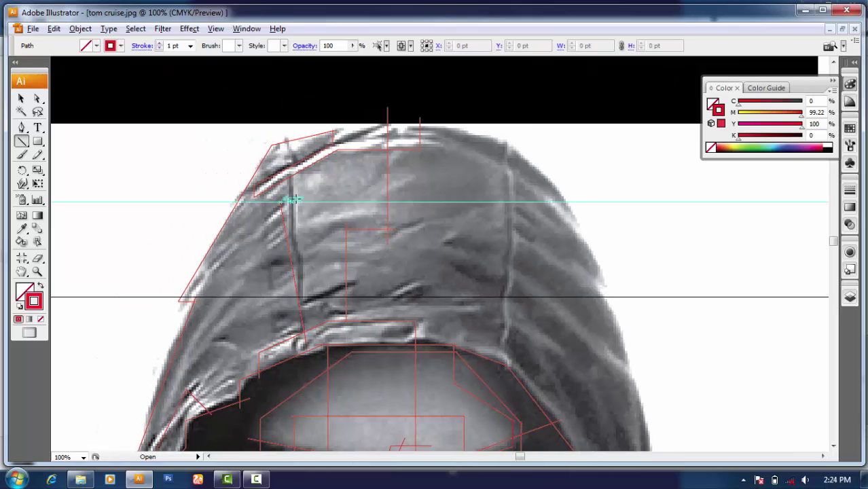
drag(281, 201, 303, 195)
Step: Trace the hood's inner right edge with angled red lines, then deselect
scroll(354, 163, down, 2)
scroll(435, 109, right, 3)
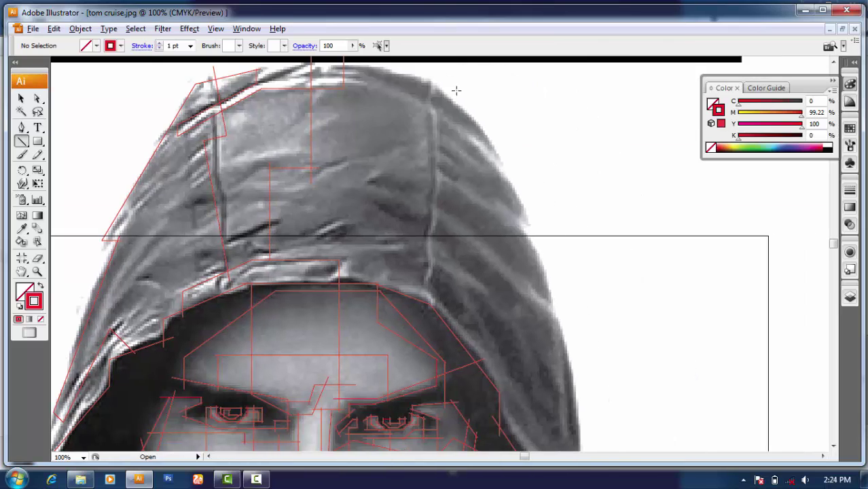
scroll(455, 115, left, 2)
scroll(448, 177, down, 2)
scroll(448, 177, right, 3)
scroll(442, 238, right, 3)
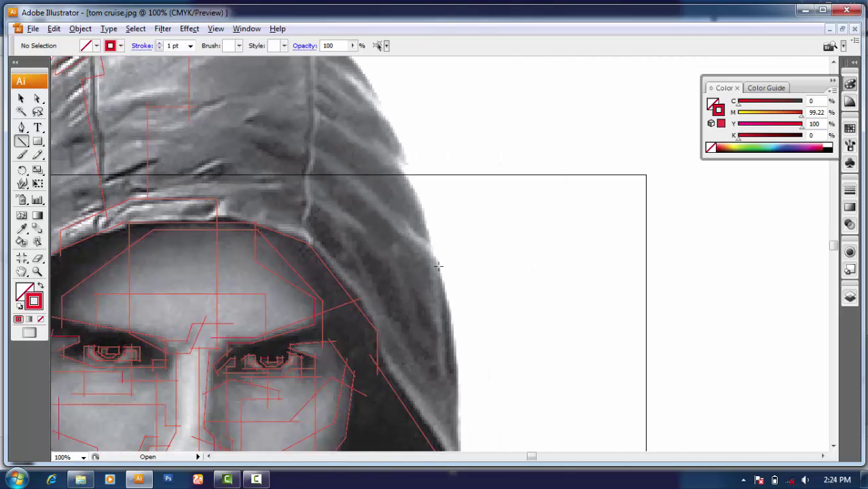
drag(307, 228, 361, 297)
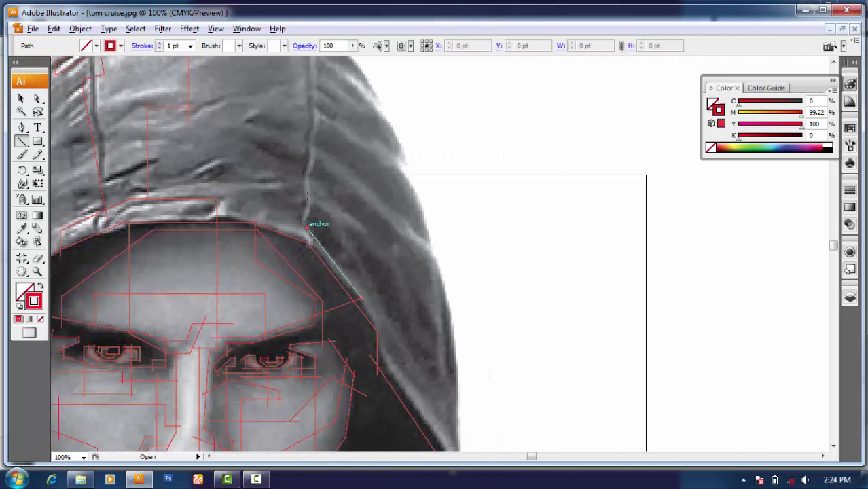
scroll(436, 215, down, 1)
scroll(395, 156, up, 2)
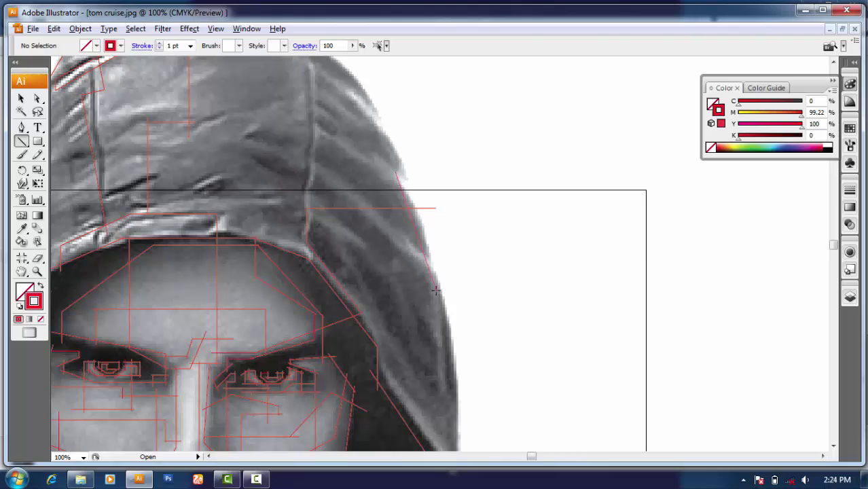
drag(436, 291, 442, 296)
scroll(442, 297, up, 2)
drag(407, 231, 355, 135)
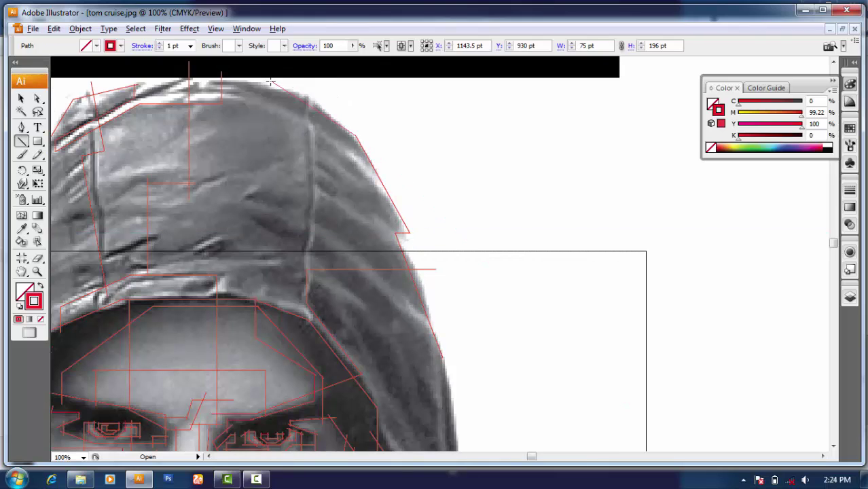
key(ctrl+shift+a)
Step: Draw a short horizontal line and a long diagonal down the hood's right edge, then deselect
scroll(401, 151, down, 3)
scroll(413, 170, right, 2)
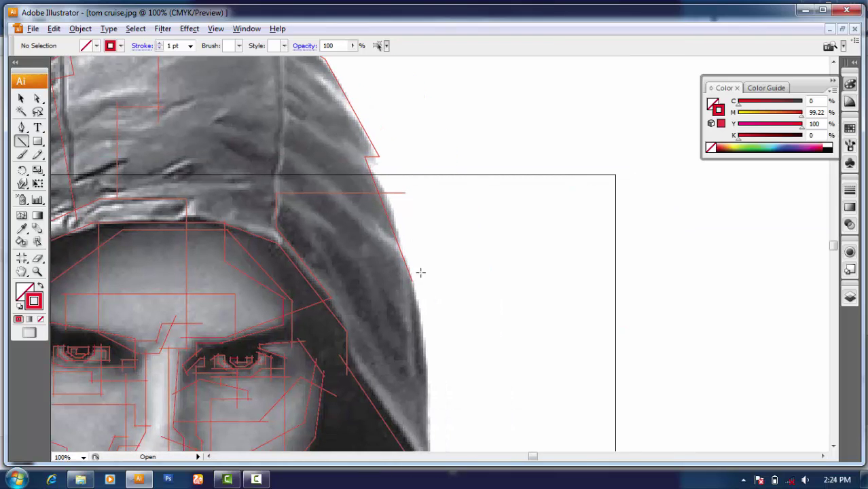
scroll(419, 217, down, 4)
scroll(426, 321, up, 2)
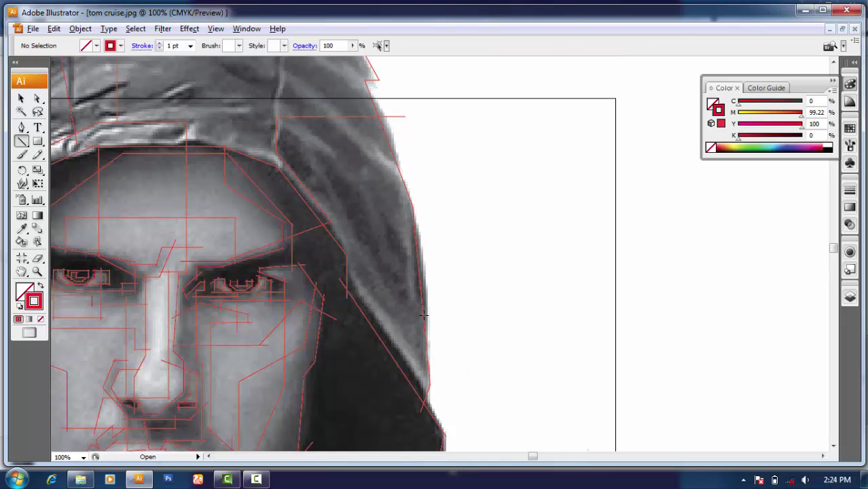
scroll(430, 352, up, 3)
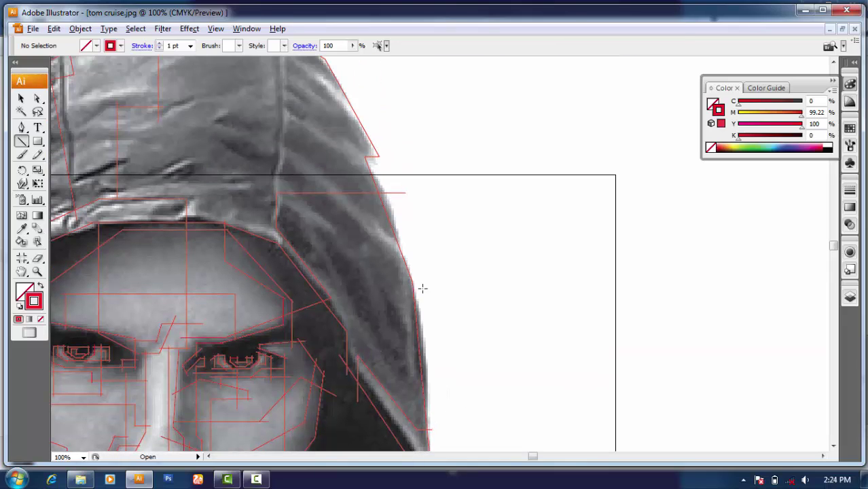
drag(435, 292, 355, 292)
scroll(296, 120, up, 3)
drag(371, 373, 288, 171)
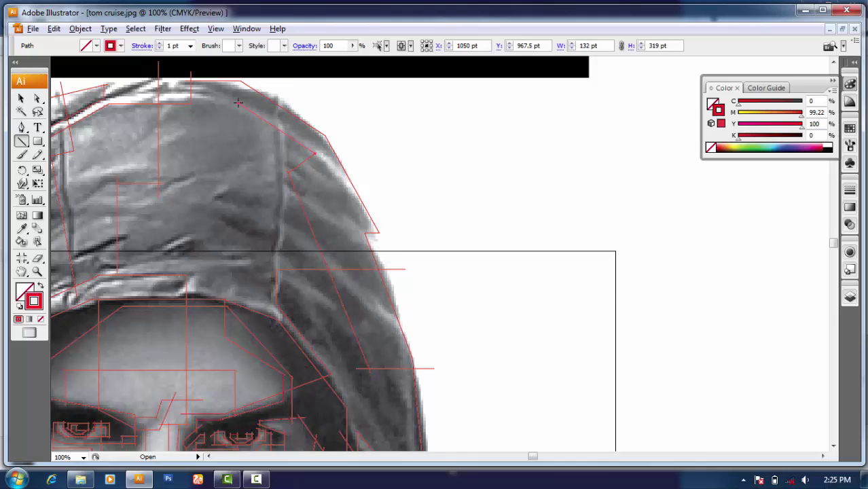
scroll(238, 102, up, 2)
key(ctrl+shift+a)
scroll(330, 165, left, 3)
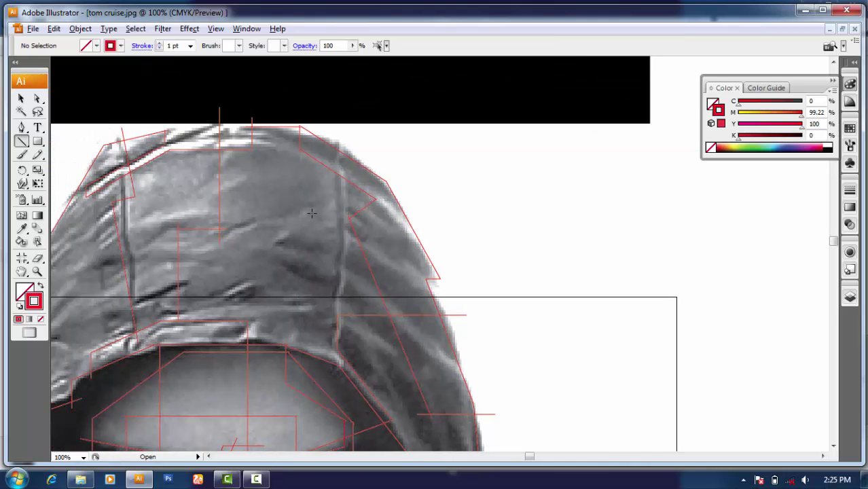
scroll(311, 214, down, 2)
scroll(292, 204, down, 3)
scroll(271, 191, up, 1)
Step: Trace a red diagonal under the jaw and a horizontal line across the neck
scroll(267, 183, left, 3)
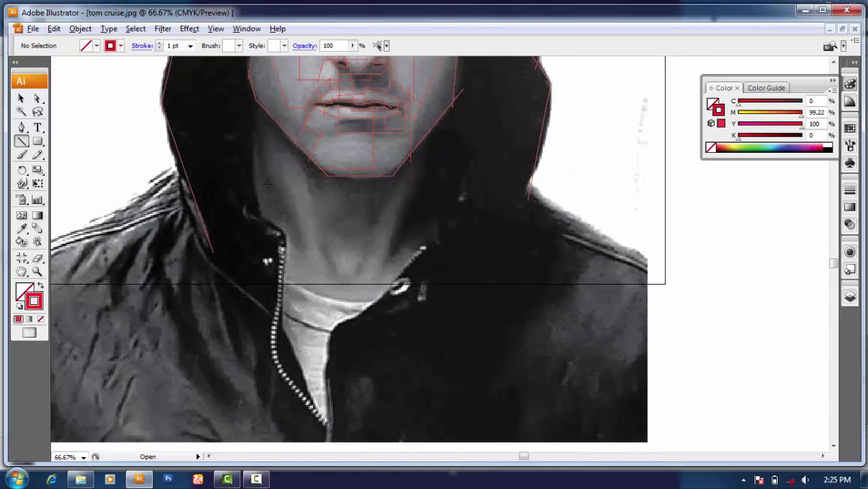
scroll(267, 184, up, 1)
drag(259, 314, 243, 181)
drag(300, 180, 277, 165)
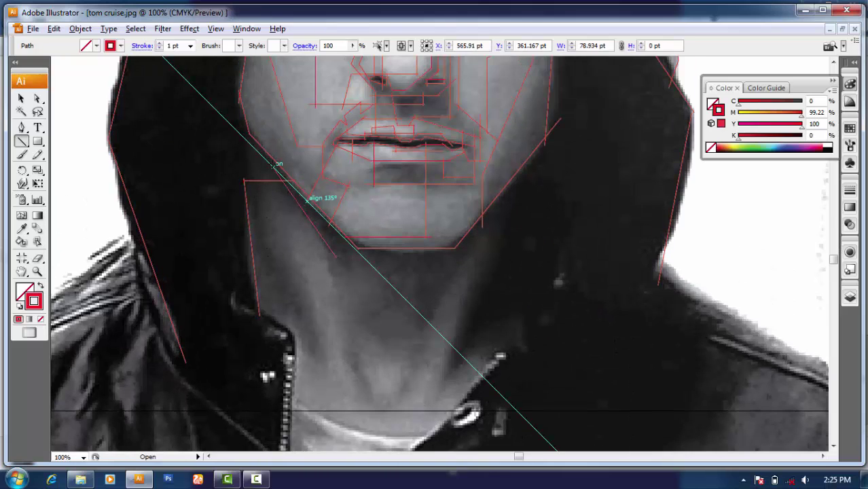
scroll(277, 164, up, 2)
mouse_move(326, 266)
mouse_down()
mouse_move(480, 265)
mouse_move(480, 305)
mouse_up()
scroll(485, 302, down, 2)
scroll(475, 271, up, 1)
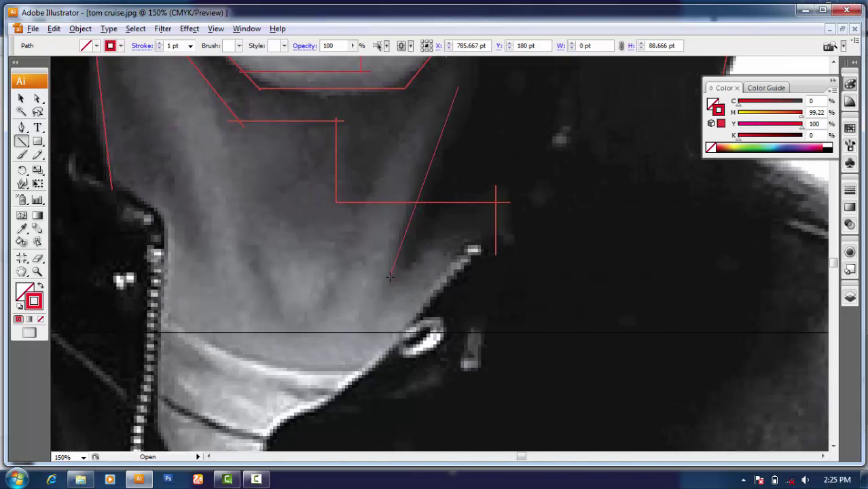
Step: Draw red lines running down the neck toward the collar
drag(436, 247, 468, 323)
scroll(468, 323, up, 1)
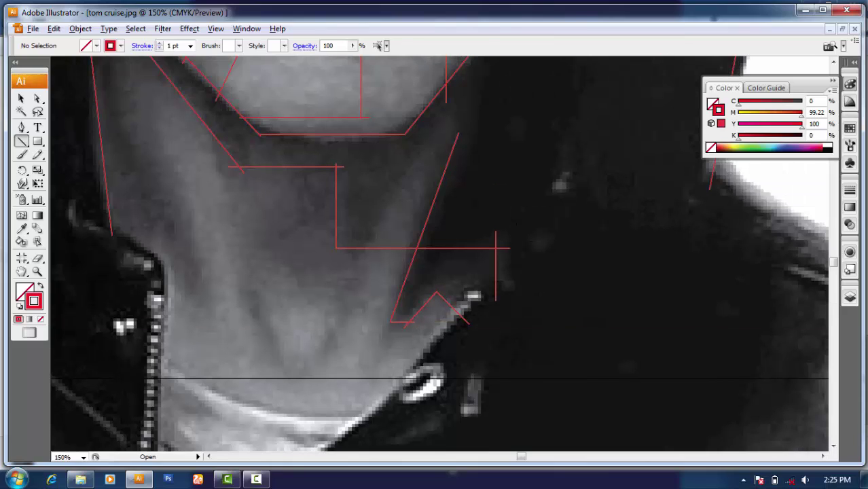
drag(423, 141, 337, 333)
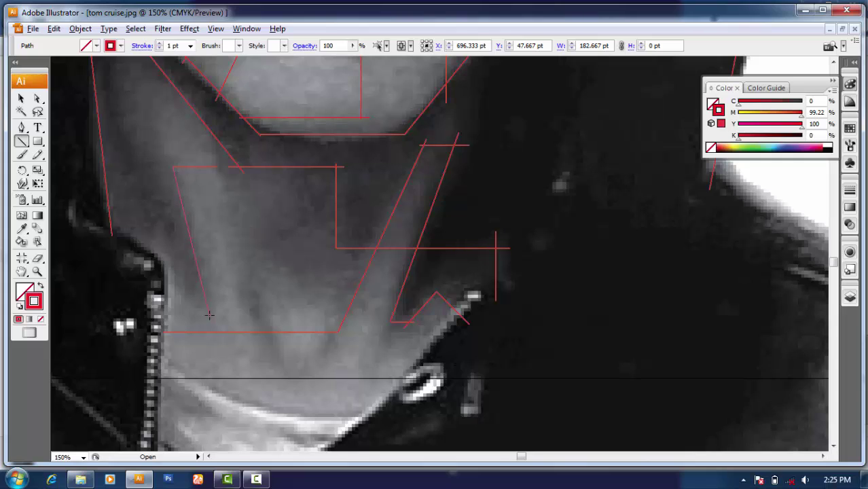
drag(320, 298, 319, 430)
scroll(320, 394, down, 3)
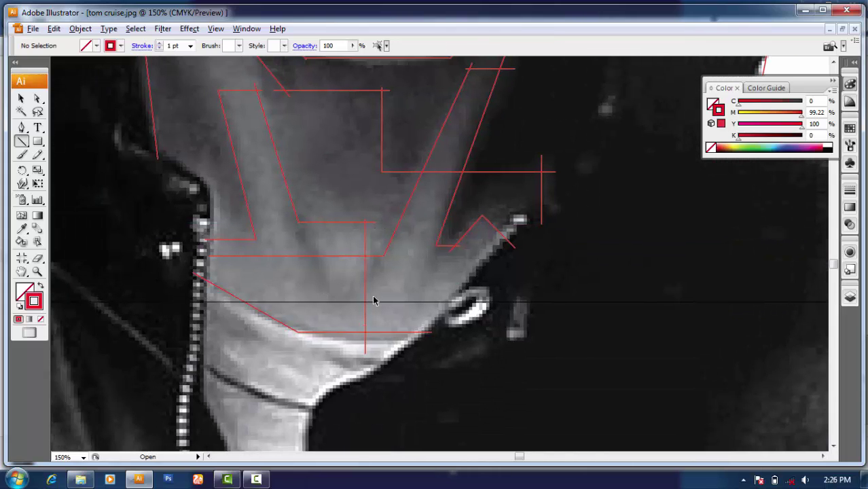
scroll(347, 272, down, 5)
Step: Trace the shirt collar and the zipper with diagonal and near-vertical lines
mouse_move(326, 178)
mouse_down()
mouse_move(327, 301)
mouse_move(293, 299)
mouse_up()
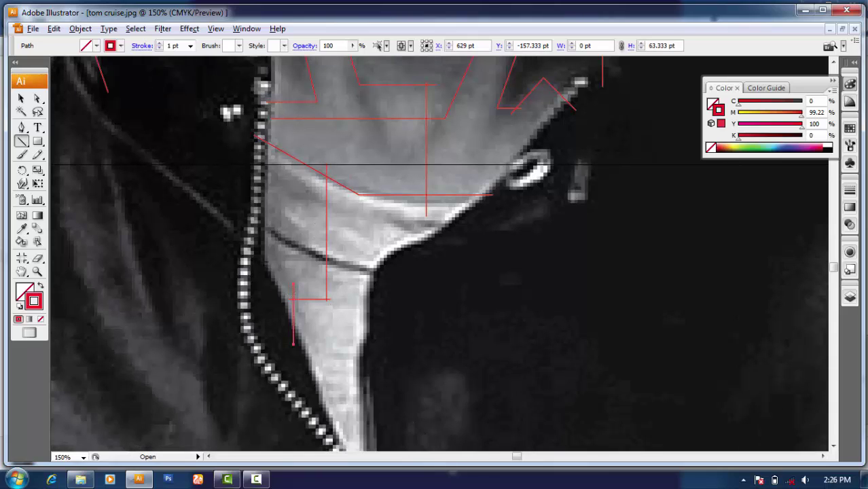
drag(263, 264, 319, 404)
scroll(279, 127, up, 2)
drag(264, 309, 277, 92)
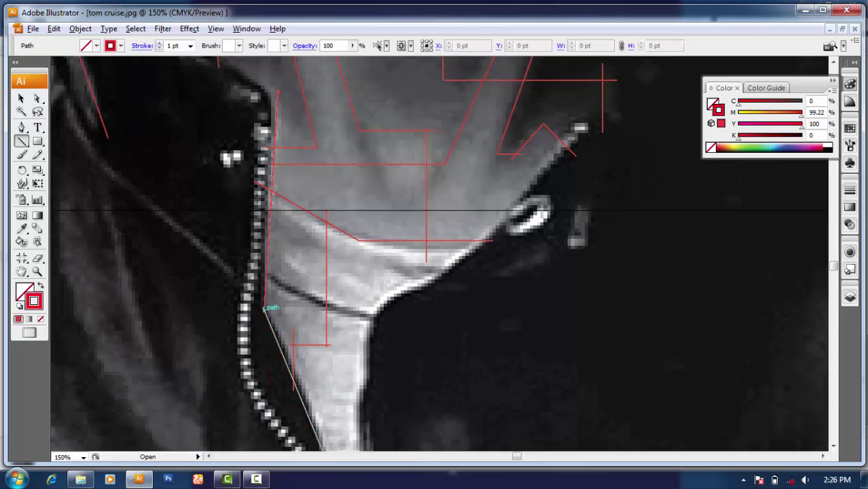
scroll(251, 238, down, 5)
drag(249, 238, 336, 360)
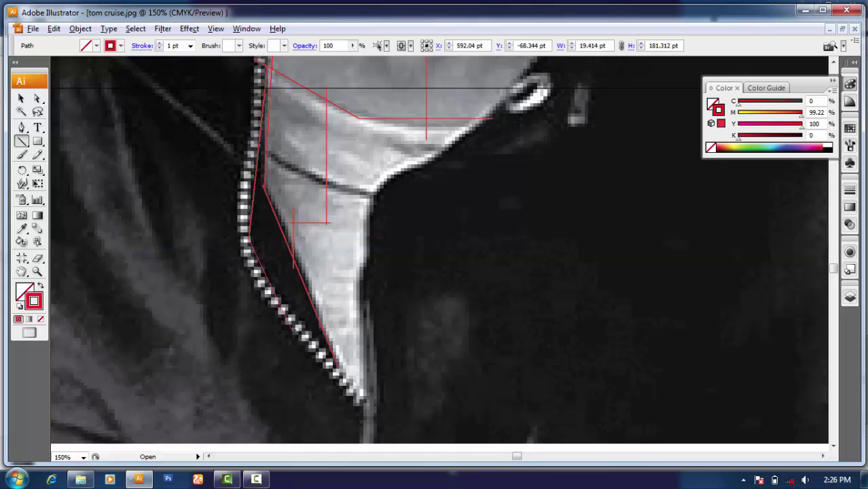
scroll(255, 256, up, 2)
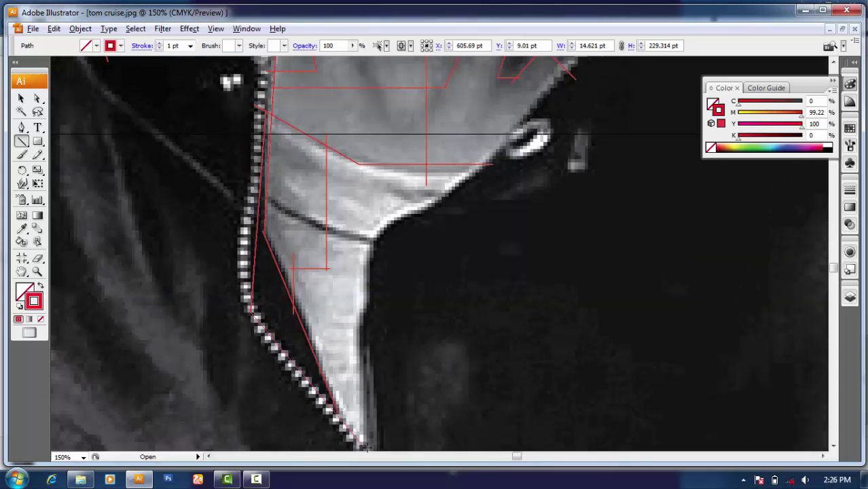
key(ctrl+shift+a)
Step: Add lines down the shirt's right edge and along the jacket collar
scroll(358, 199, down, 3)
drag(367, 178, 367, 428)
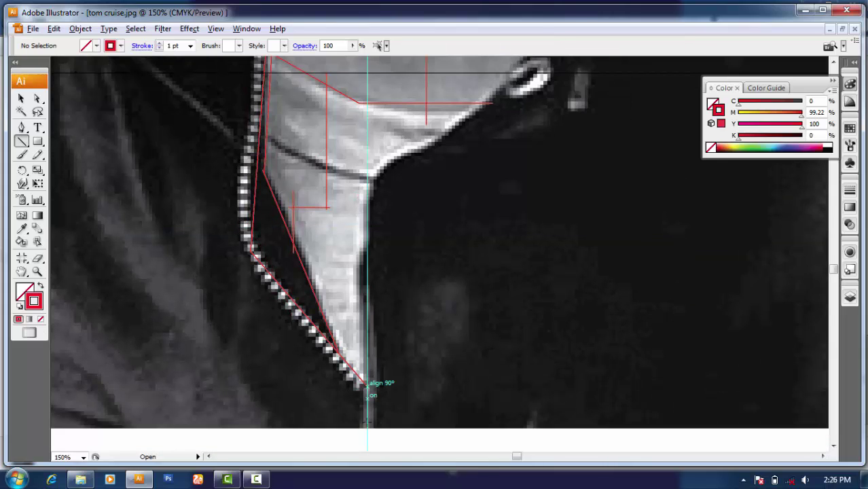
drag(366, 178, 493, 101)
scroll(441, 252, up, 9)
scroll(442, 251, right, 4)
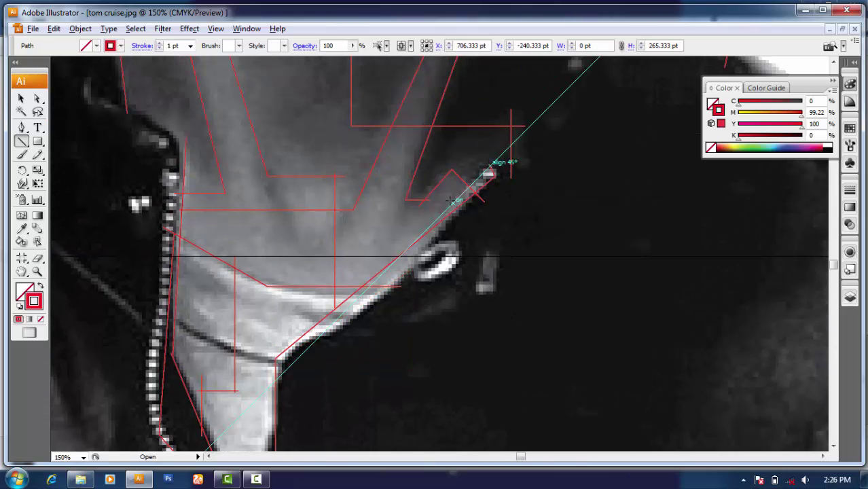
drag(489, 175, 282, 369)
key(ctrl+z)
key(ctrl+shift+a)
Step: Add a line parallel to the collar edge and a short horizontal near the zipper
drag(250, 320, 385, 320)
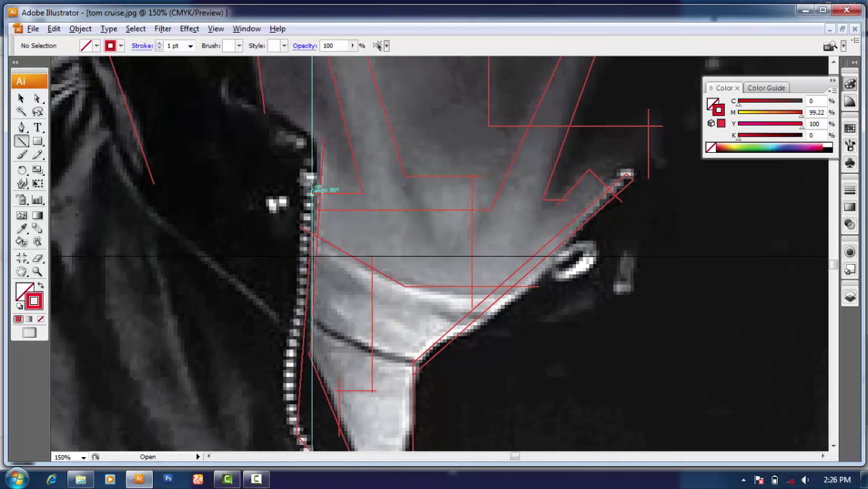
drag(331, 170, 297, 170)
scroll(297, 170, down, 3)
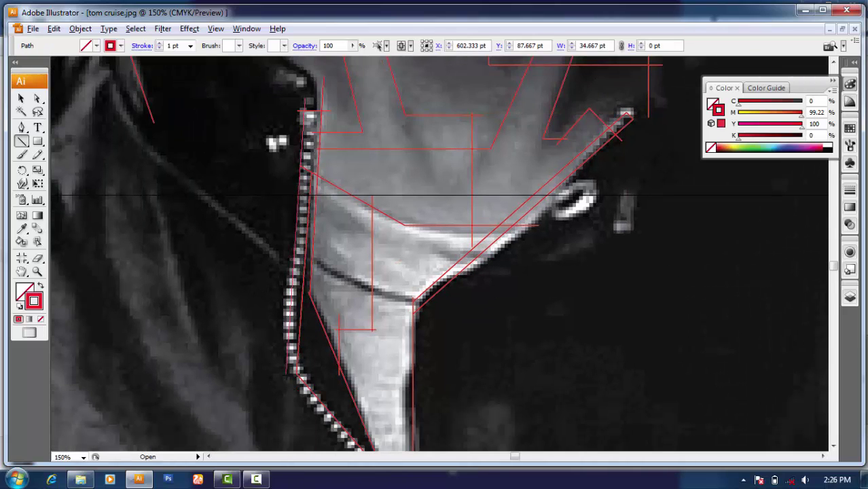
scroll(291, 278, down, 5)
key(ctrl+shift+a)
key(ctrl+minus)
key(ctrl+minus)
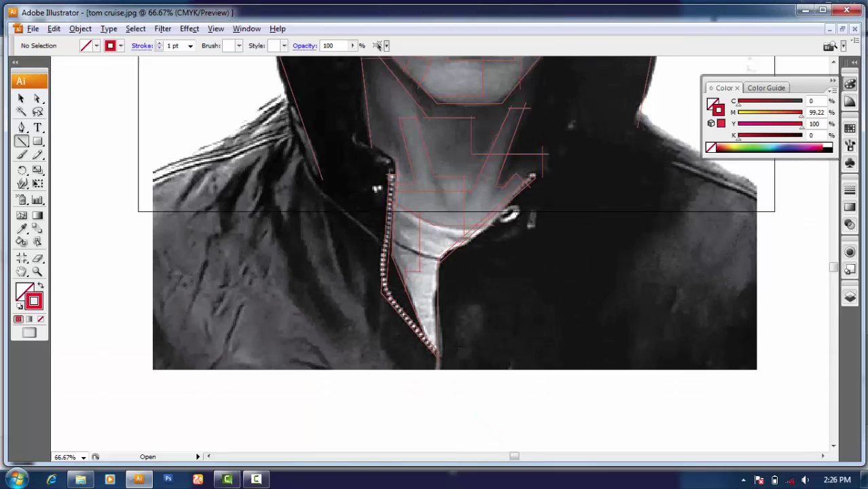
Step: Draw a line along the left shoulder and a long line down the jacket's left side
scroll(441, 300, left, 1)
scroll(362, 250, up, 2)
drag(307, 239, 307, 239)
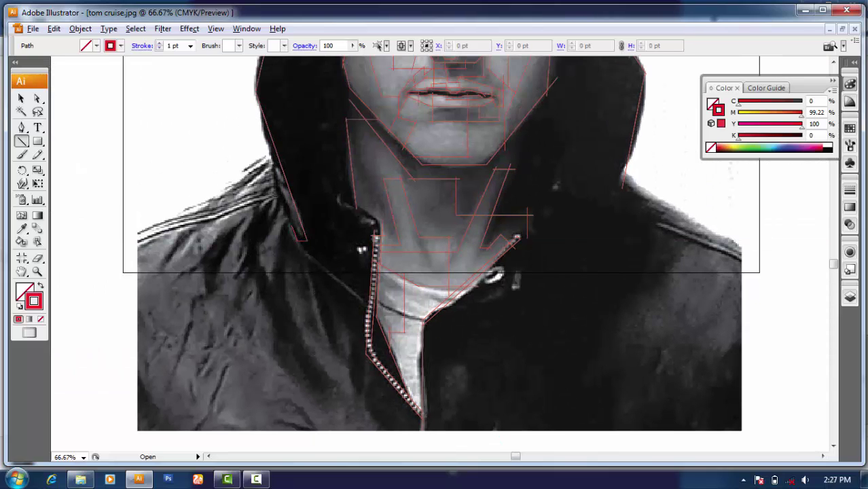
drag(266, 163, 139, 242)
key(ctrl+shift+a)
scroll(330, 205, left, 1)
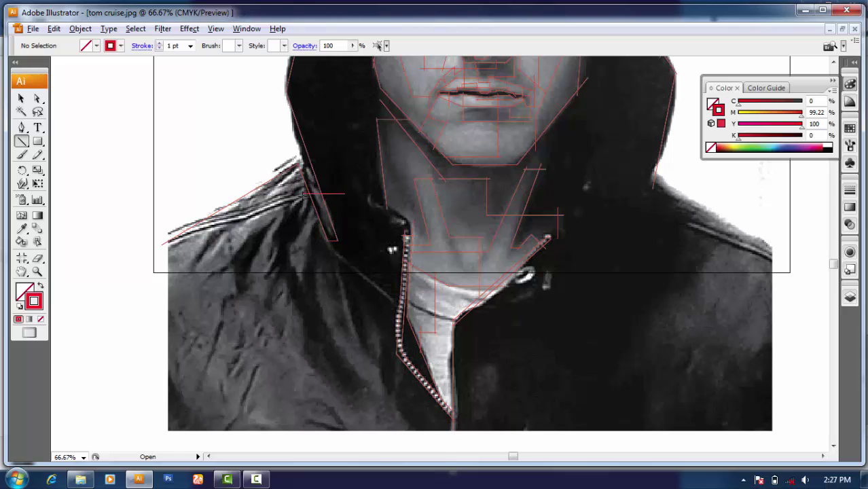
drag(284, 194, 284, 324)
Step: Draw three long diagonals down the left jacket and a narrow strip beside them
scroll(284, 325, down, 1)
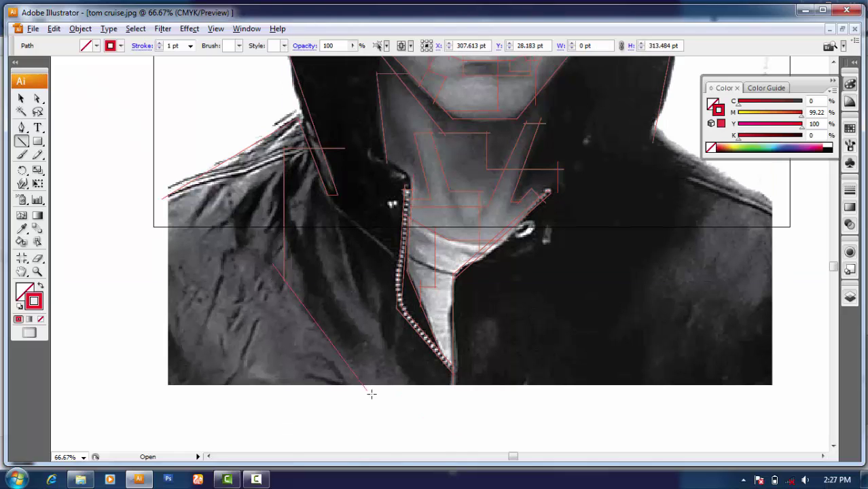
drag(272, 262, 370, 393)
drag(309, 275, 394, 399)
mouse_move(308, 250)
mouse_down()
mouse_move(329, 241)
mouse_move(413, 401)
mouse_up()
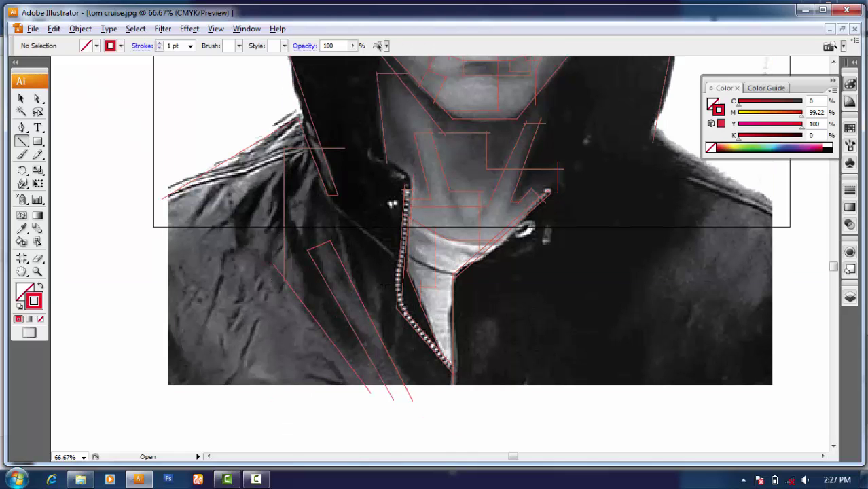
drag(287, 319, 279, 318)
drag(278, 318, 224, 221)
key(ctrl+shift+a)
Step: Add a vertical red line on the left shoulder
key(ctrl+plus)
key(ctrl+plus)
key(ctrl+minus)
drag(254, 113, 253, 208)
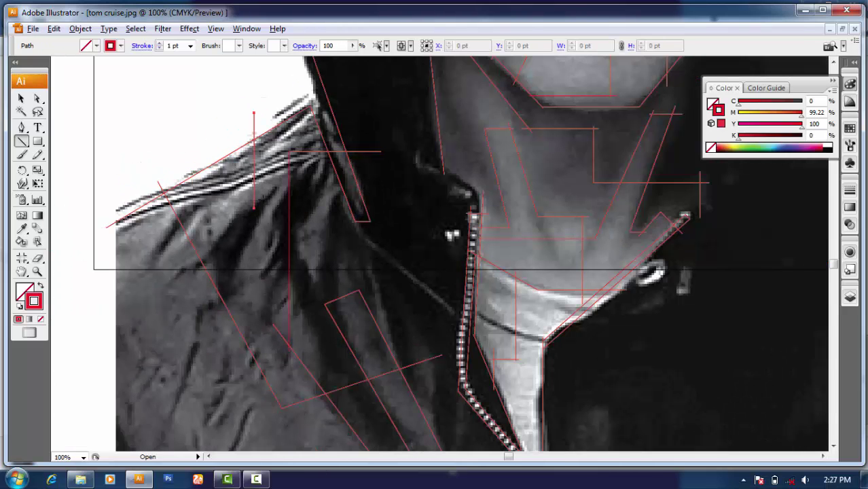
key(ctrl+shift+a)
key(ctrl+minus)
key(ctrl+minus)
scroll(426, 236, right, 3)
key(ctrl+plus)
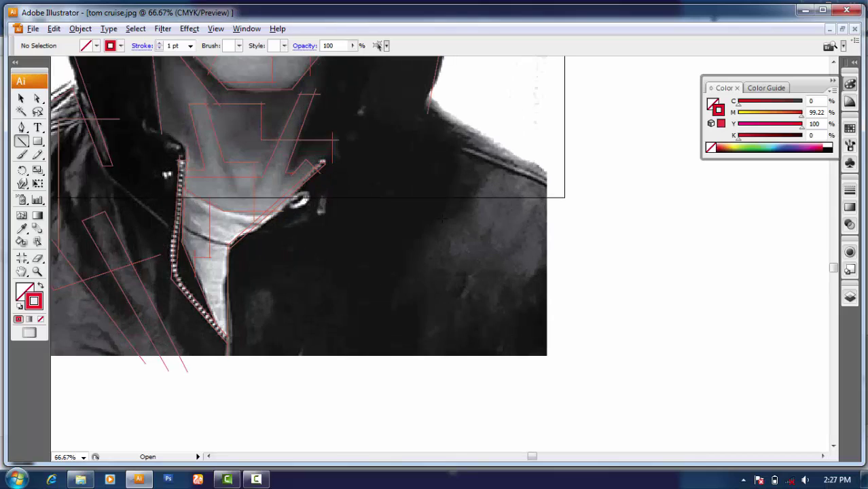
Step: Draw crossing lines on the dark right shoulder and a cross on the lower jacket
mouse_move(467, 178)
mouse_down()
mouse_move(467, 293)
mouse_move(547, 285)
mouse_up()
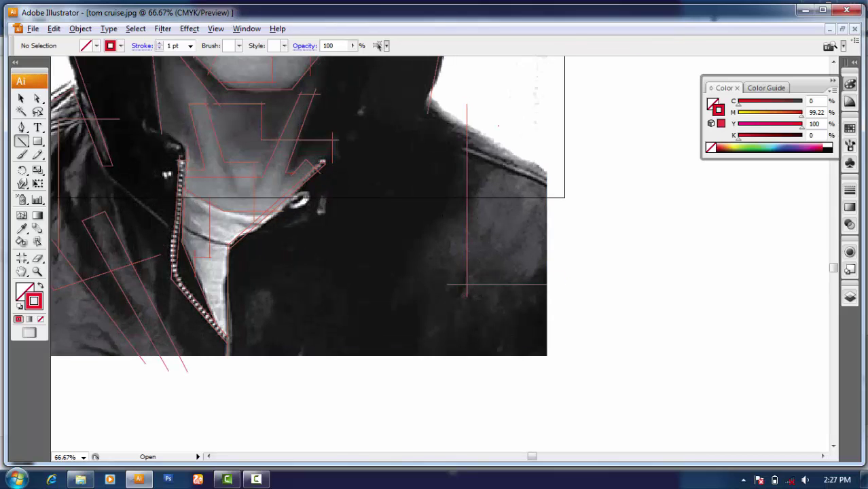
drag(499, 124, 498, 191)
mouse_move(509, 170)
mouse_down()
mouse_move(395, 267)
mouse_move(408, 360)
mouse_up()
key(ctrl+shift+a)
key(ctrl+plus)
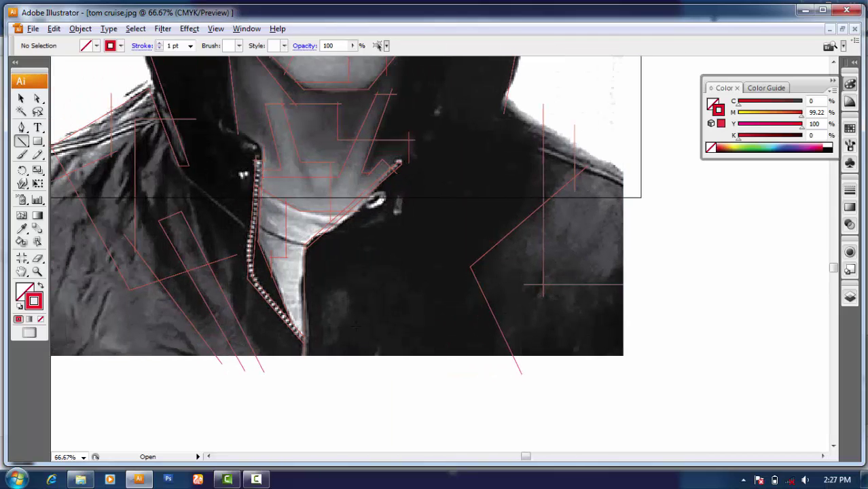
mouse_move(308, 286)
mouse_down()
mouse_move(365, 285)
mouse_move(356, 370)
mouse_up()
drag(310, 270, 310, 394)
Step: Complete the small cross on the fastener with short horizontal and vertical lines
key(ctrl+plus)
key(ctrl+plus)
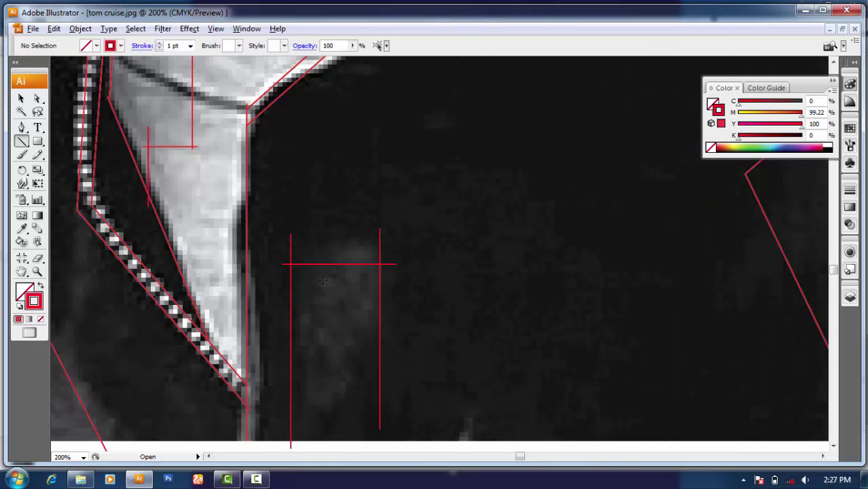
drag(316, 254, 315, 398)
drag(303, 387, 392, 388)
key(ctrl+minus)
key(ctrl+minus)
key(ctrl+minus)
key(ctrl+plus)
key(ctrl+plus)
key(ctrl+plus)
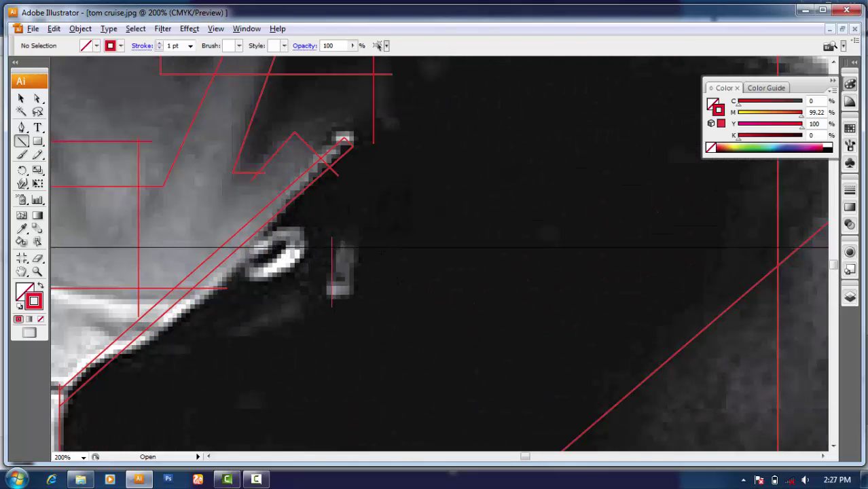
drag(321, 247, 371, 247)
key(ctrl+shift+a)
key(ctrl+plus)
key(ctrl+plus)
key(ctrl+plus)
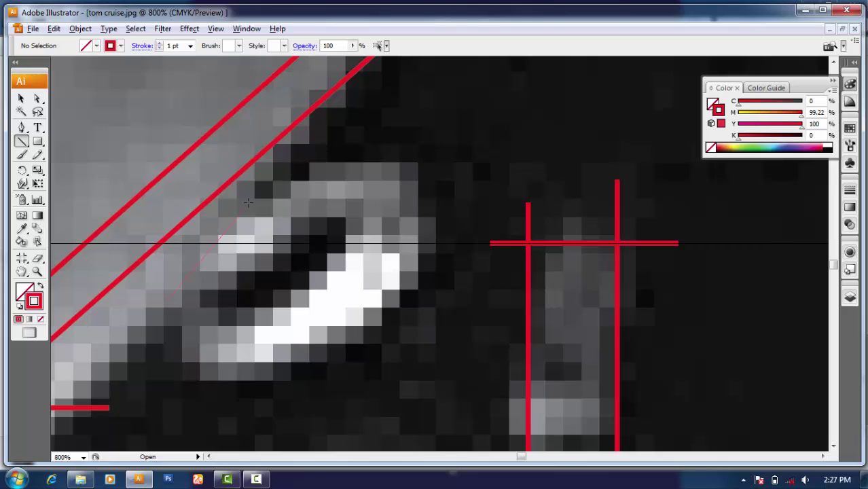
Step: Outline the collar snap's outer edge and the inner edge of its hole
drag(248, 202, 309, 150)
drag(309, 149, 427, 164)
mouse_move(427, 165)
mouse_down()
mouse_move(443, 268)
mouse_move(233, 408)
mouse_up()
drag(233, 408, 192, 382)
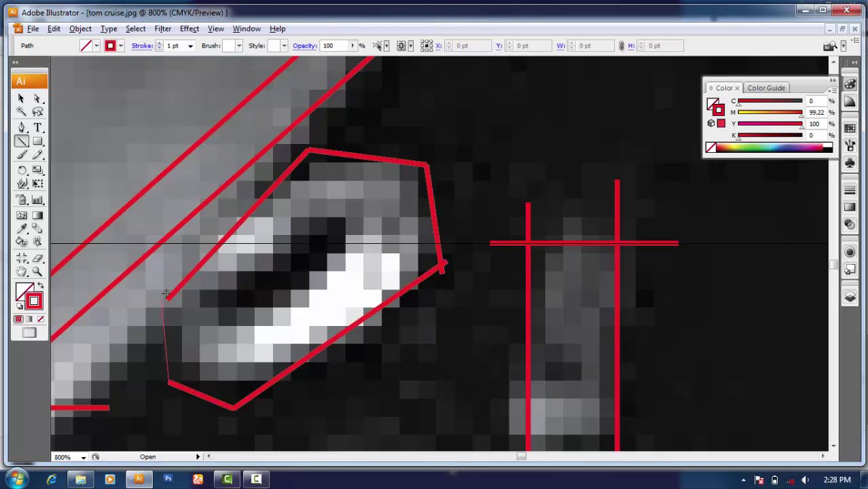
drag(202, 306, 309, 206)
drag(309, 205, 369, 223)
drag(229, 338, 202, 306)
Step: Add crossing lines through the snap, its hole, and just below it
drag(411, 299, 411, 297)
drag(203, 305, 226, 333)
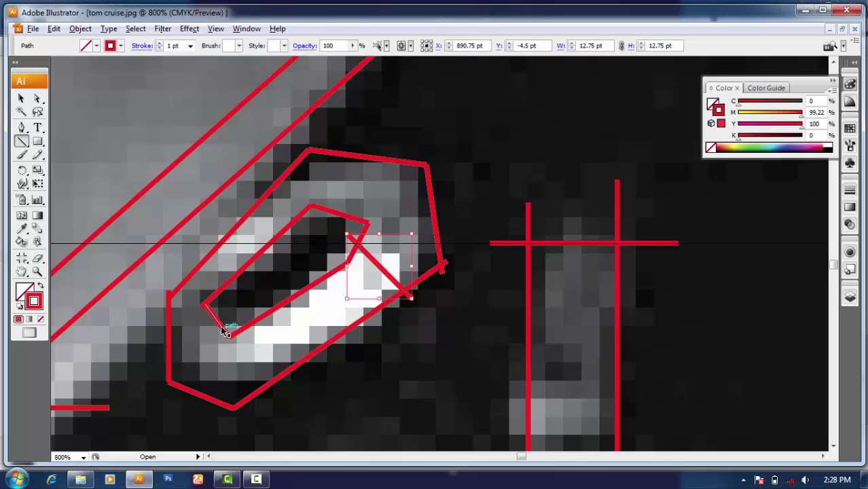
drag(271, 393, 278, 398)
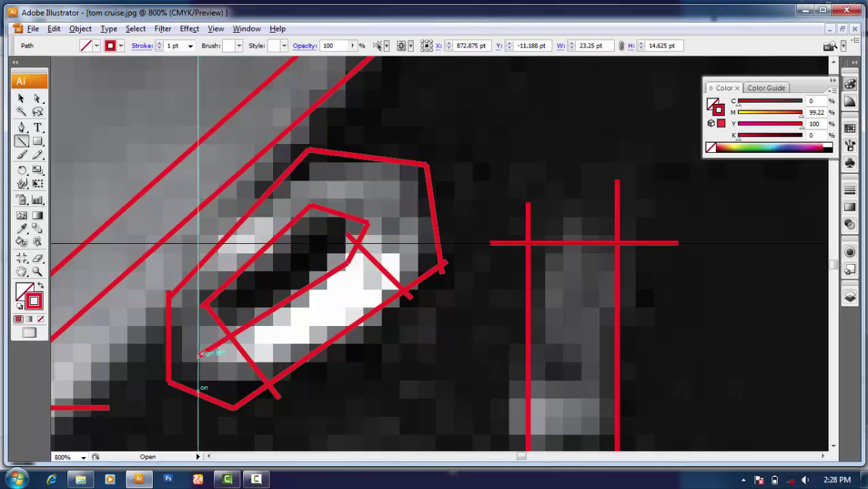
drag(197, 356, 197, 408)
scroll(440, 254, down, 3)
scroll(439, 253, down, 2)
Step: Draw the remaining lines along the jacket collar edge and beside the jaw
scroll(439, 254, up, 2)
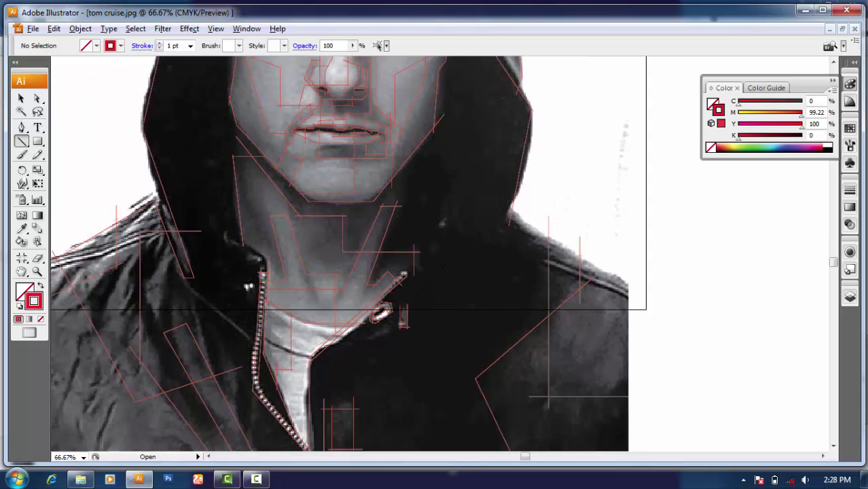
scroll(440, 254, up, 3)
drag(457, 428, 455, 435)
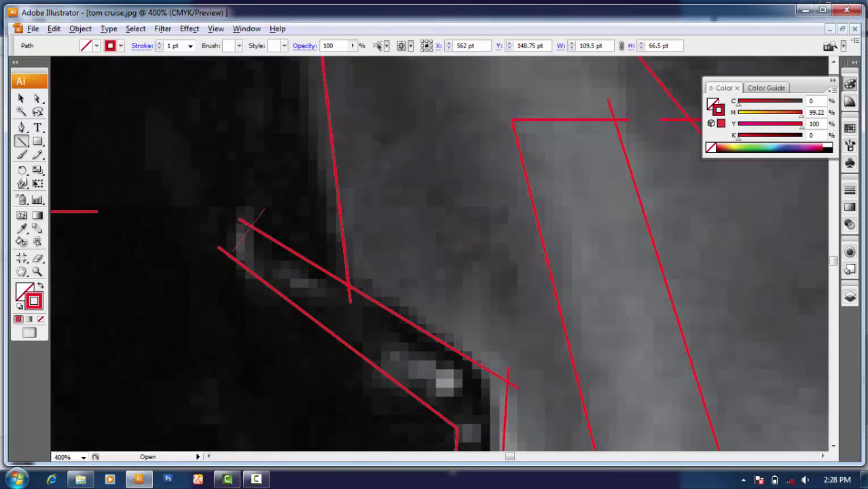
scroll(427, 313, down, 3)
scroll(427, 314, down, 1)
scroll(427, 314, down, 2)
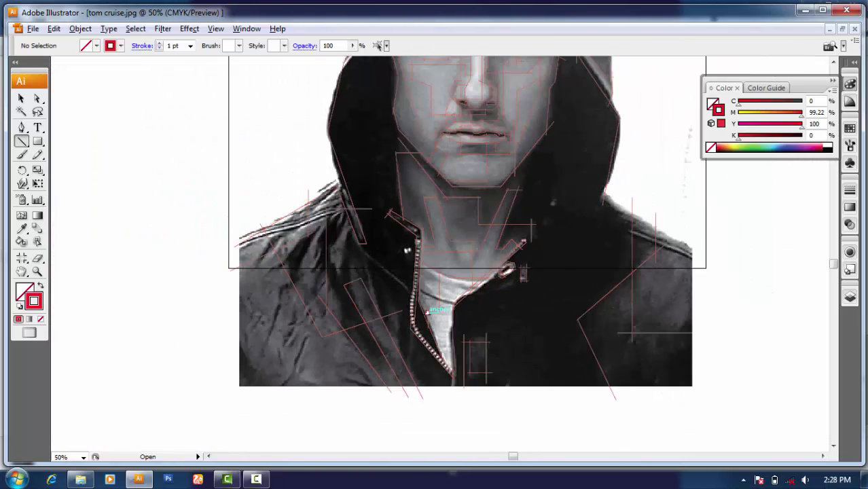
scroll(426, 318, down, 2)
scroll(408, 272, up, 5)
scroll(408, 271, down, 1)
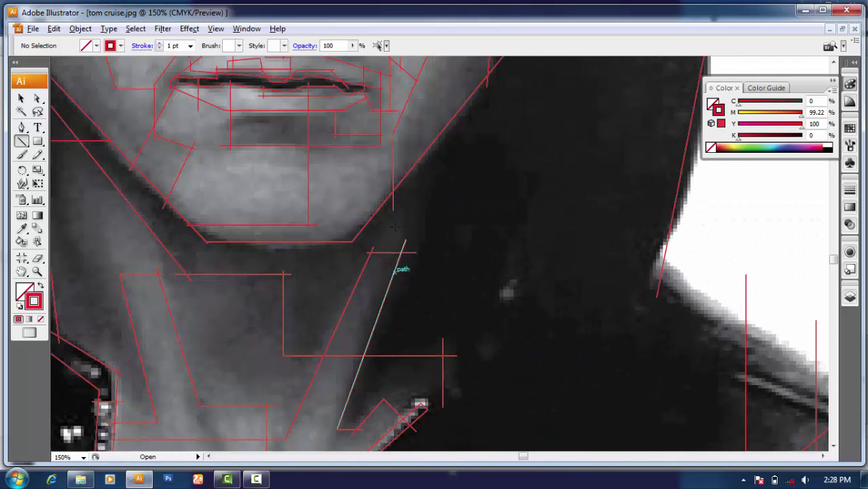
scroll(476, 204, down, 1)
mouse_move(524, 58)
mouse_down()
mouse_move(519, 150)
mouse_move(435, 278)
mouse_move(442, 318)
mouse_up()
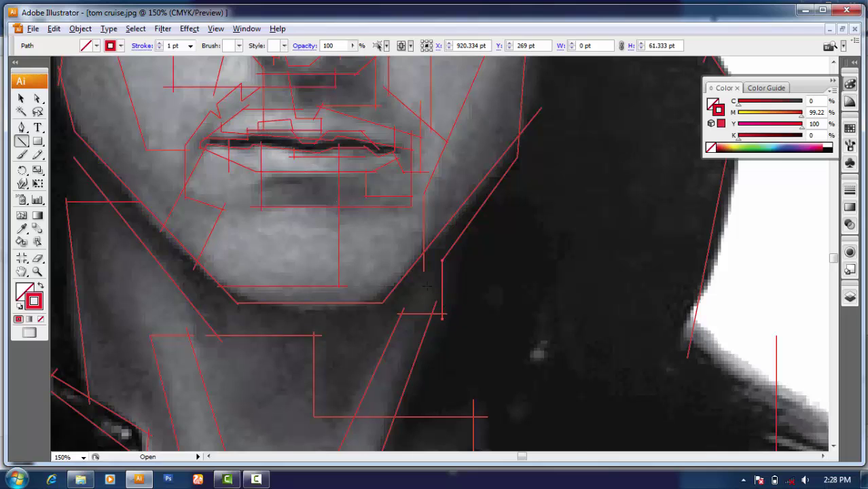
scroll(427, 286, down, 3)
scroll(415, 245, up, 4)
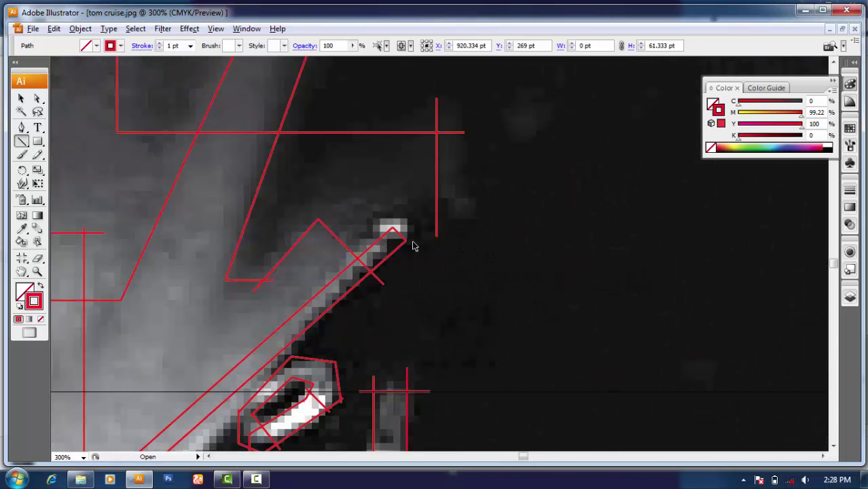
Step: Add a line at the collar tip and vertical lines along the photo's left and right edges
drag(454, 214, 454, 215)
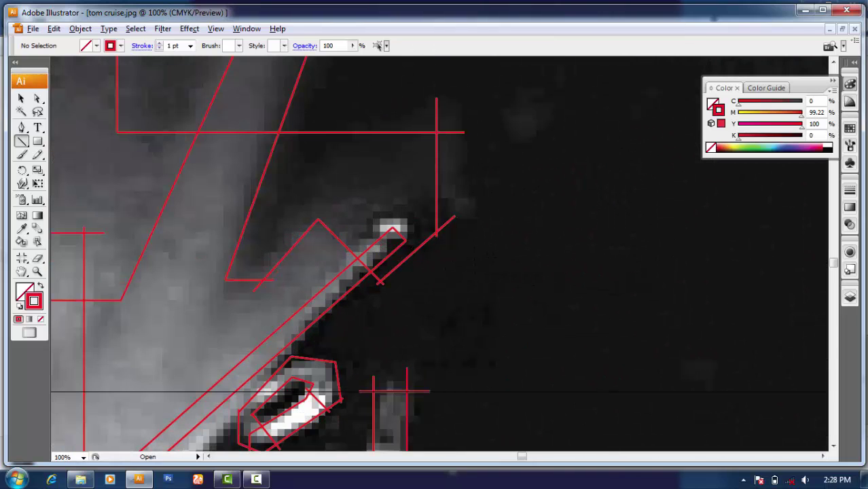
scroll(454, 214, down, 3)
scroll(274, 155, down, 3)
scroll(274, 155, up, 1)
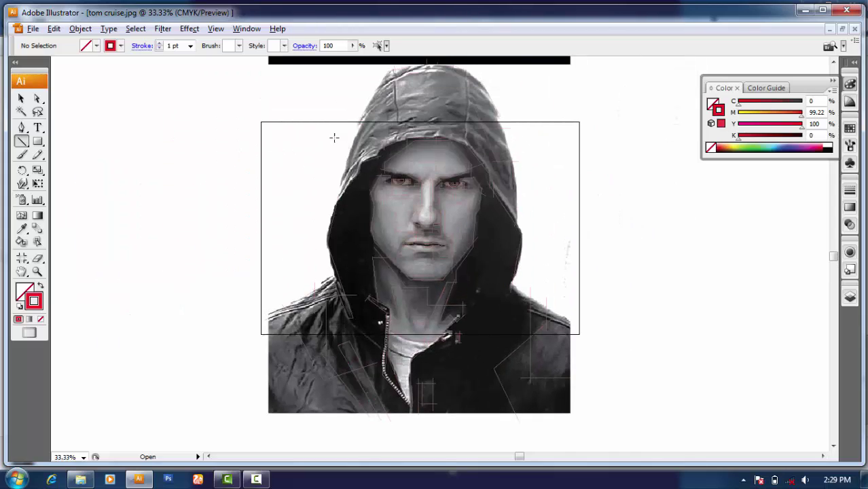
drag(269, 419, 270, 413)
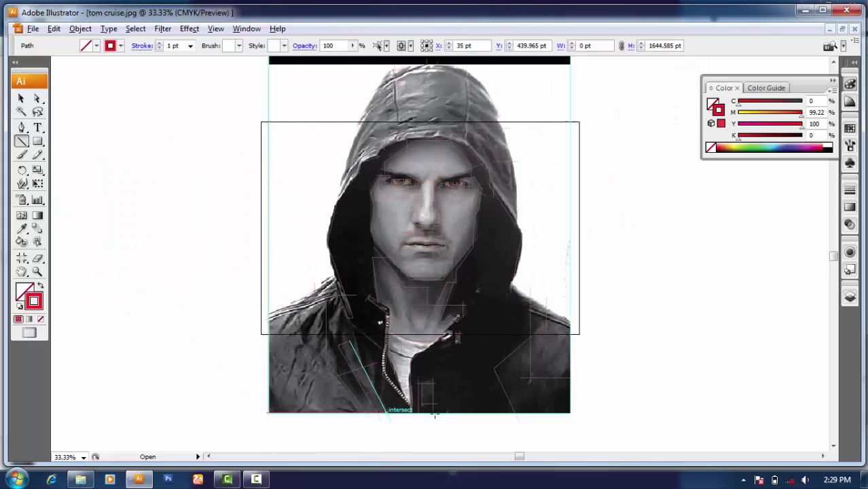
drag(571, 413, 570, 60)
Step: Select all lines and convert them into a Live Paint group
key(ctrl+a)
key(k)
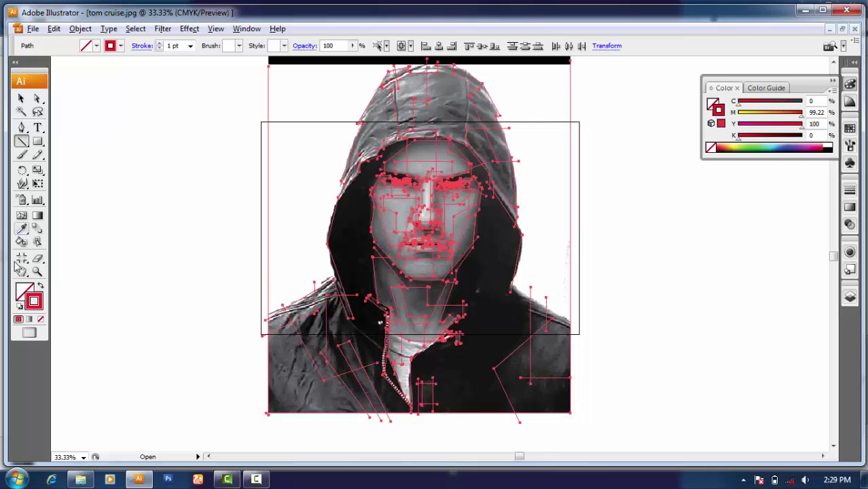
click(398, 205)
key(ctrl+shift+a)
Step: Find pallet.jpg in the finish > Simpel folder and drag it into the Illustrator document
click(80, 479)
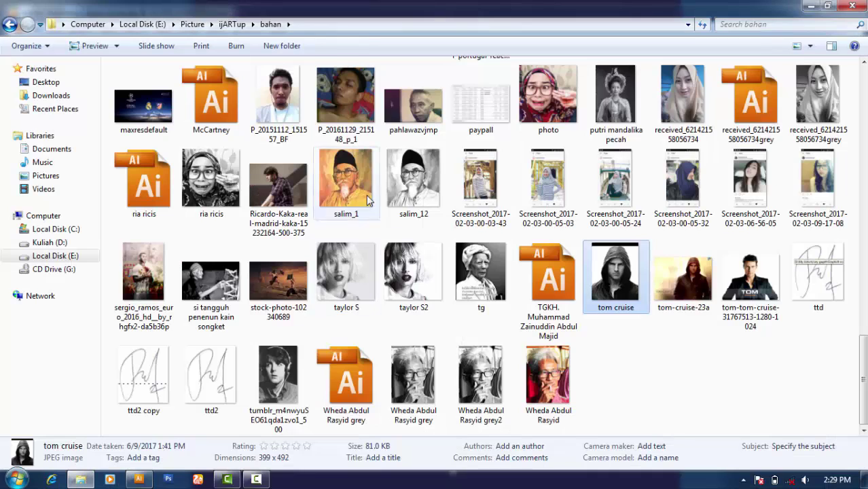
click(233, 24)
double_click(136, 121)
double_click(474, 88)
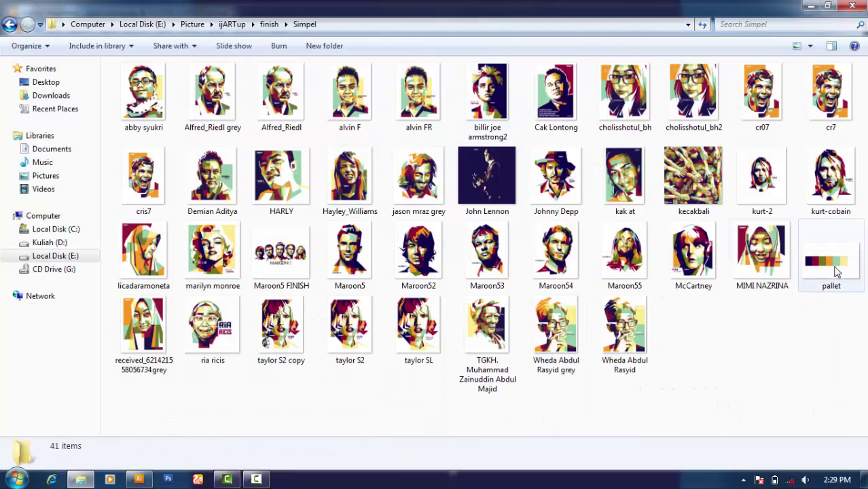
double_click(831, 234)
click(852, 6)
drag(830, 238, 299, 238)
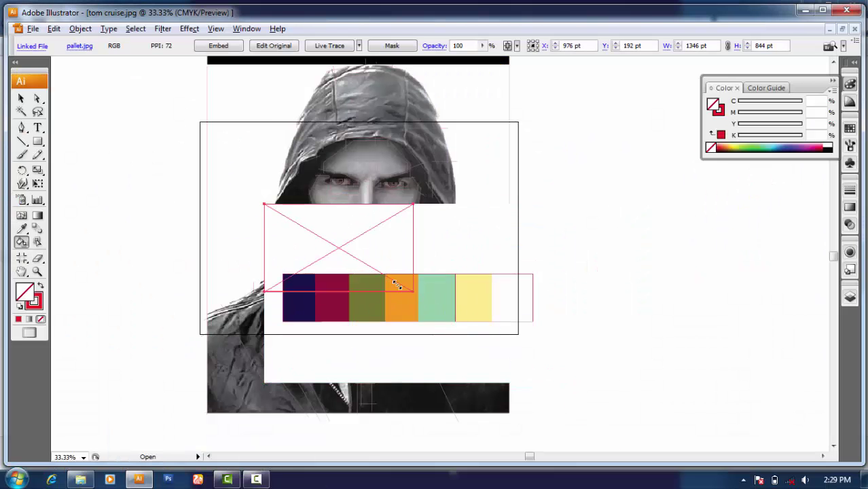
Step: Shrink the palette image, place it beside the face, and paint the nose white
drag(550, 382, 310, 229)
drag(272, 207, 462, 202)
scroll(462, 201, up, 2)
alt+click(570, 227)
click(284, 220)
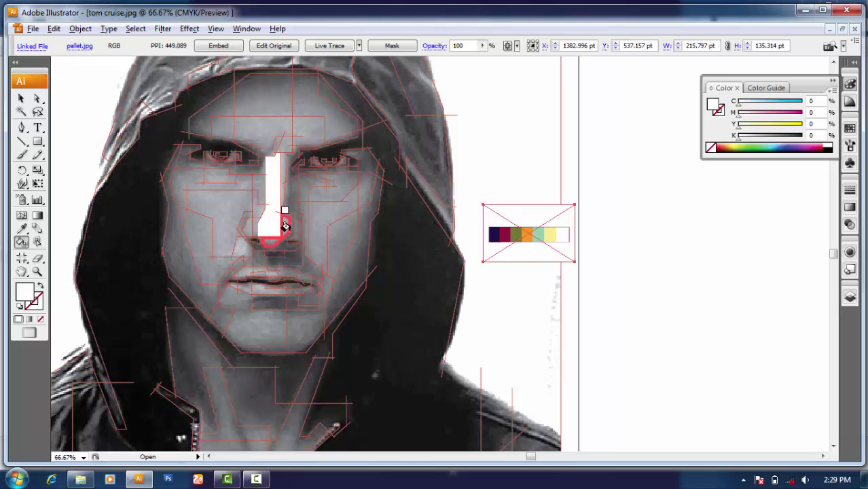
Step: Fill the forehead and left cheek regions with palette yellow
scroll(285, 224, up, 2)
scroll(654, 228, down, 2)
scroll(653, 228, up, 2)
alt+click(673, 228)
scroll(475, 200, up, 2)
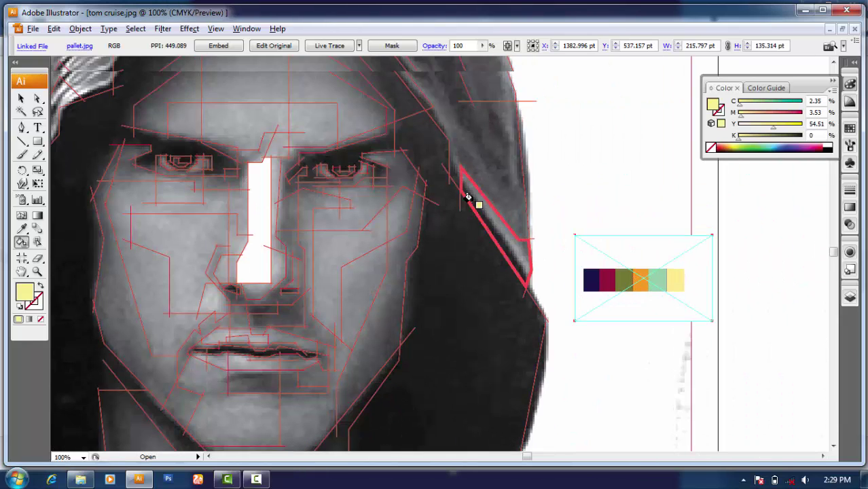
scroll(407, 204, up, 1)
click(244, 136)
click(198, 248)
Step: Paint the region left of the nose and the area below the lips white
alt+click(262, 274)
click(214, 312)
scroll(544, 258, down, 2)
scroll(543, 258, left, 1)
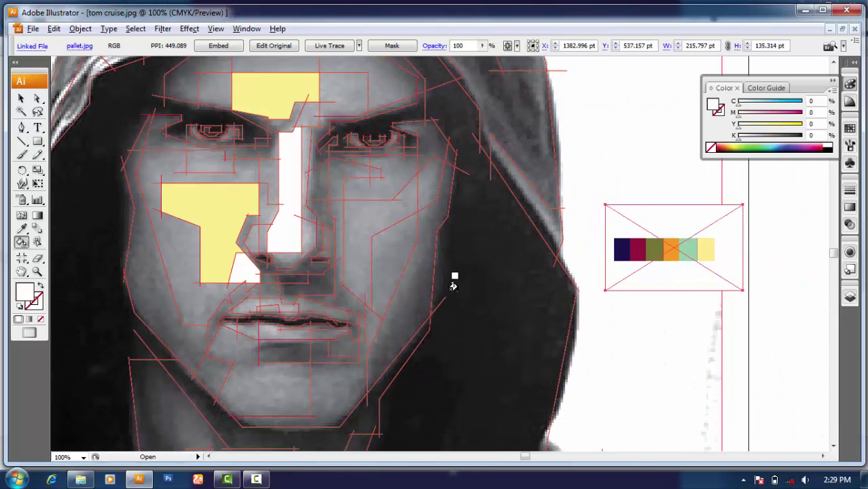
click(286, 331)
Step: Fill the right side of the nose and the lower-left lip region yellow
alt+click(705, 249)
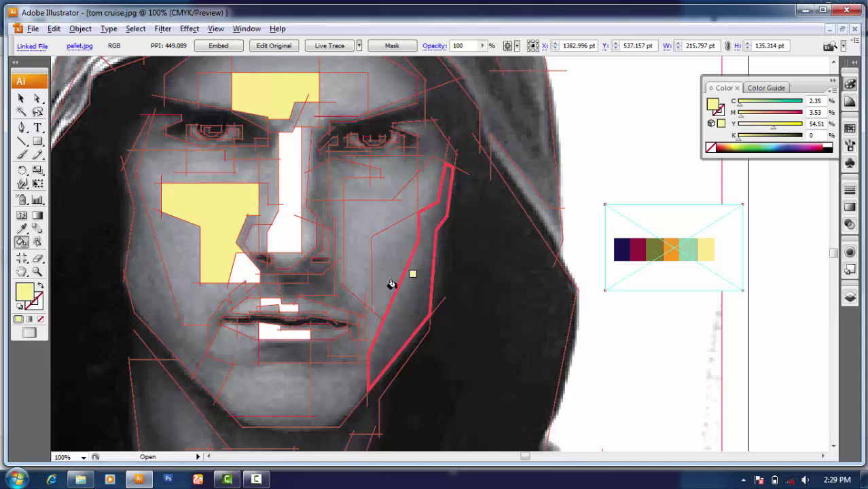
click(306, 204)
scroll(338, 272, left, 1)
scroll(338, 272, left, 1)
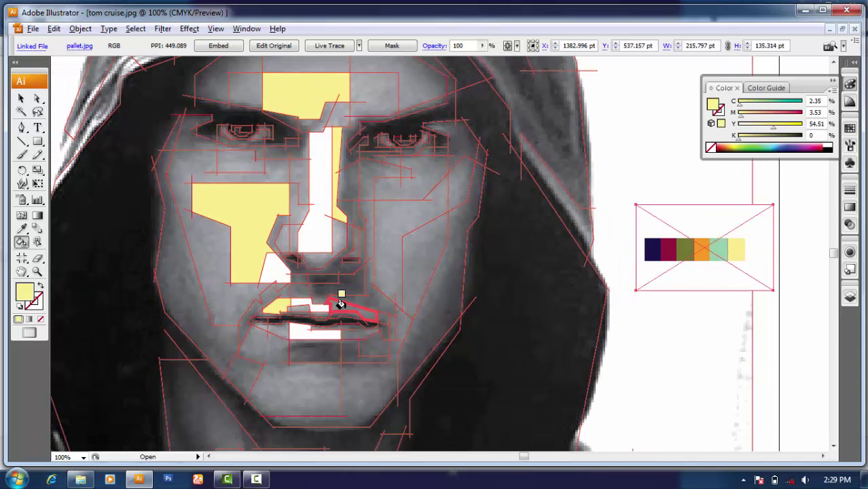
scroll(282, 315, up, 2)
click(281, 330)
Step: Fill the chin yellow, then undo the yellow lip and chin fills
alt+click(326, 339)
scroll(378, 349, right, 3)
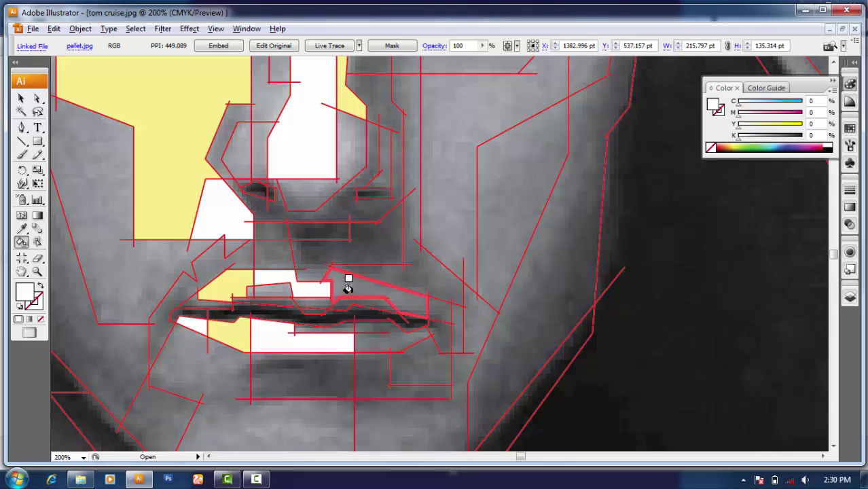
scroll(348, 286, down, 3)
alt+click(421, 214)
scroll(571, 301, left, 2)
click(355, 357)
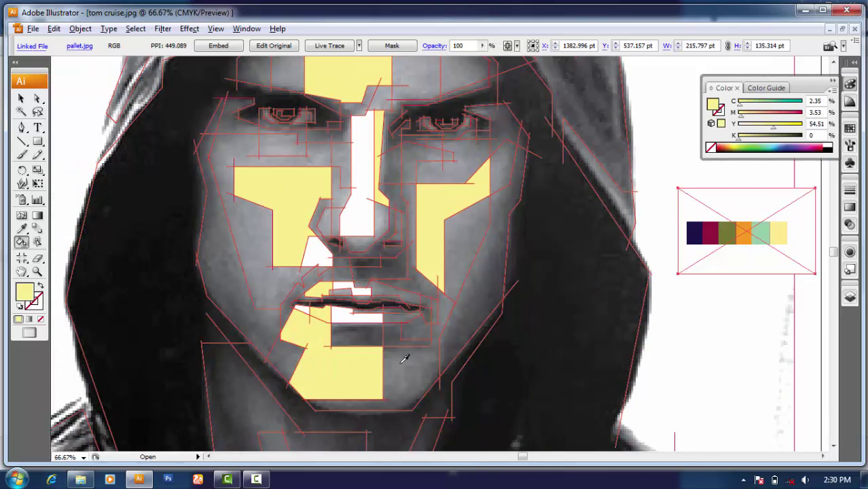
scroll(572, 341, down, 2)
scroll(572, 341, up, 1)
scroll(350, 328, up, 3)
key(ctrl+z)
key(ctrl+z)
scroll(358, 331, down, 1)
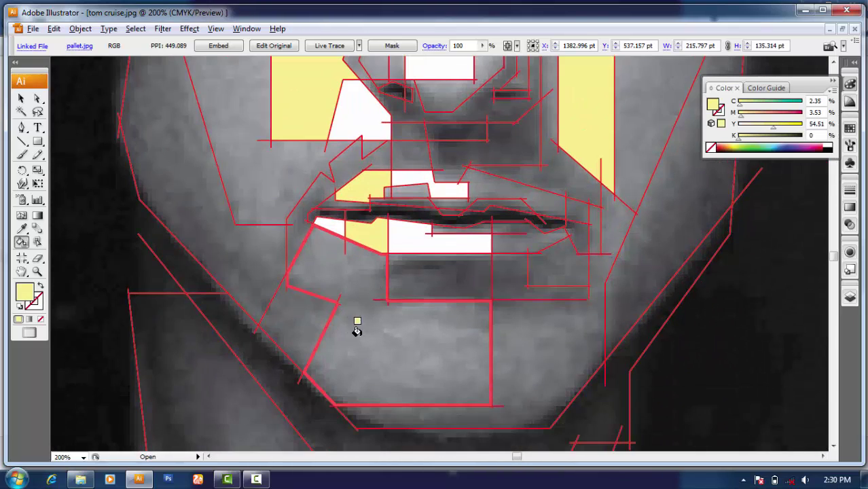
key(backslash)
Step: Draw a short dividing line below the lower lip and merge it into the Live Paint group
drag(392, 361, 405, 377)
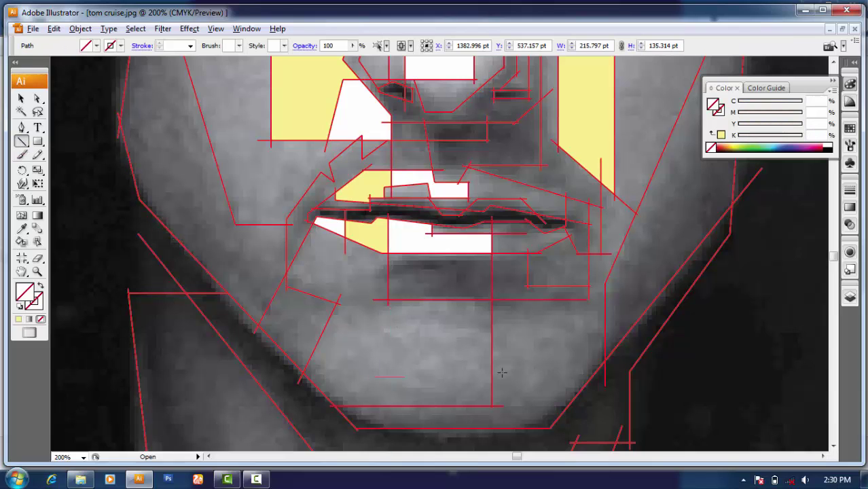
scroll(345, 273, down, 5)
drag(164, 83, 509, 444)
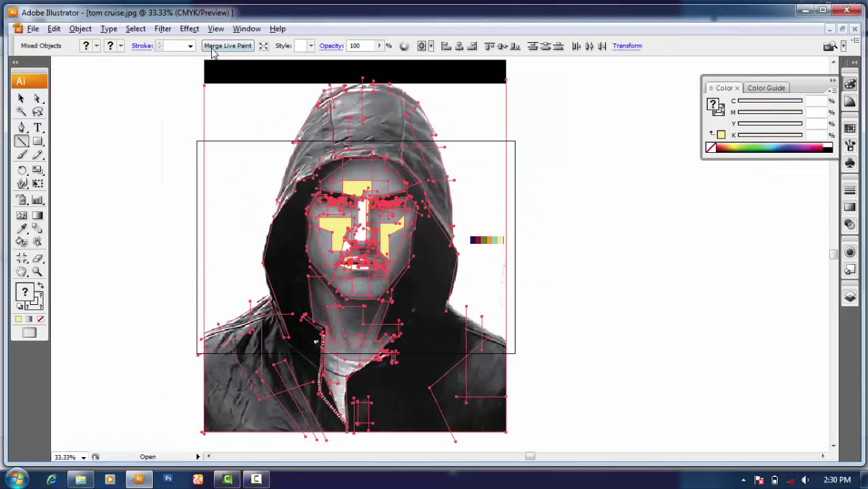
click(21, 241)
Step: Snap the new line's endpoint onto the horizontal edge using Direct Selection
scroll(334, 275, up, 3)
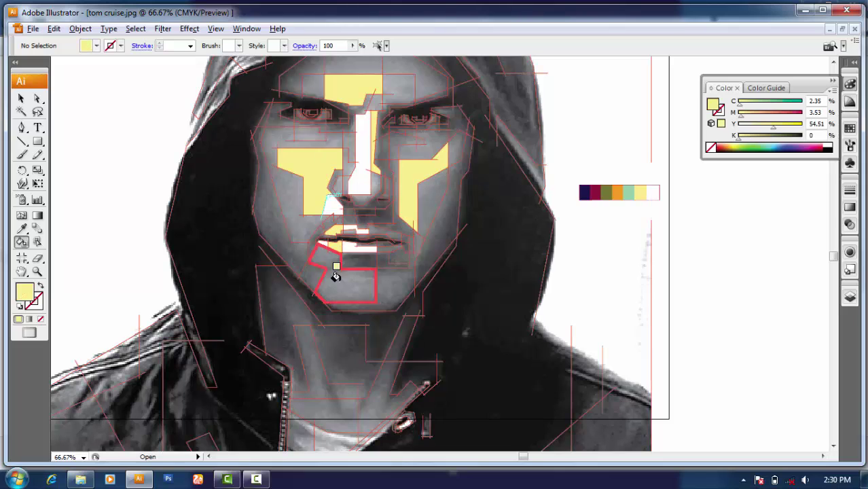
scroll(333, 276, up, 3)
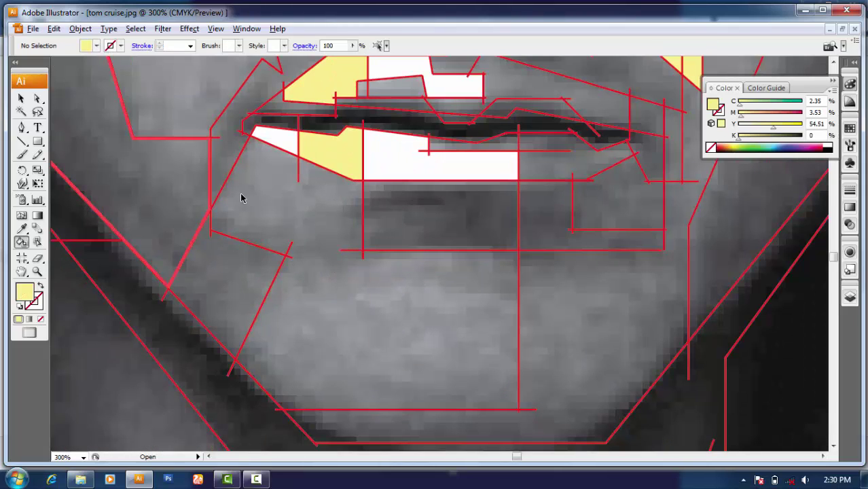
key(a)
scroll(370, 292, up, 3)
click(358, 284)
scroll(357, 284, down, 4)
scroll(380, 275, down, 2)
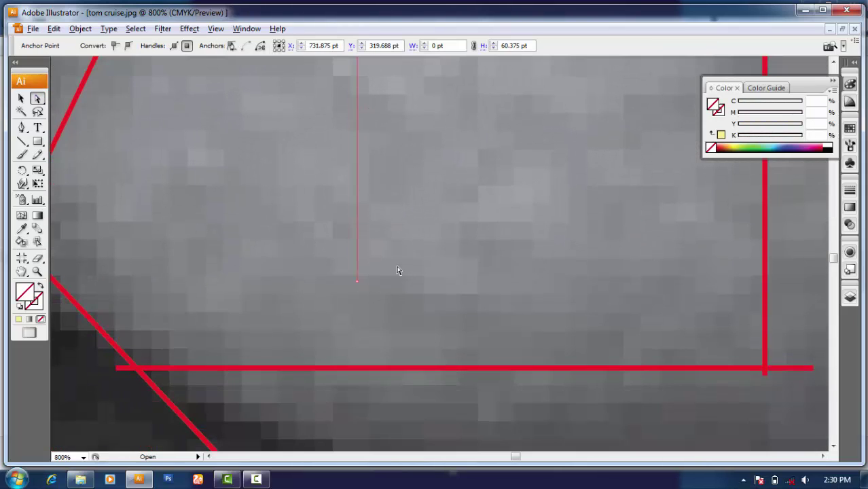
click(352, 228)
scroll(354, 227, down, 2)
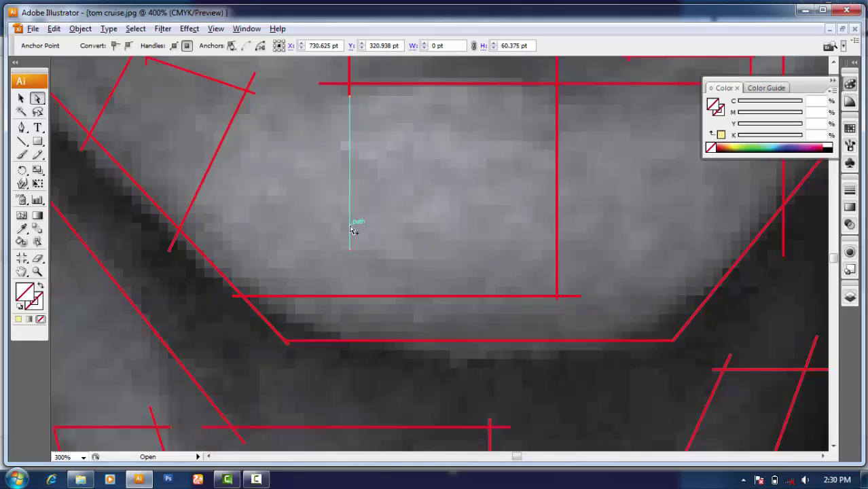
scroll(343, 197, up, 4)
drag(332, 207, 331, 222)
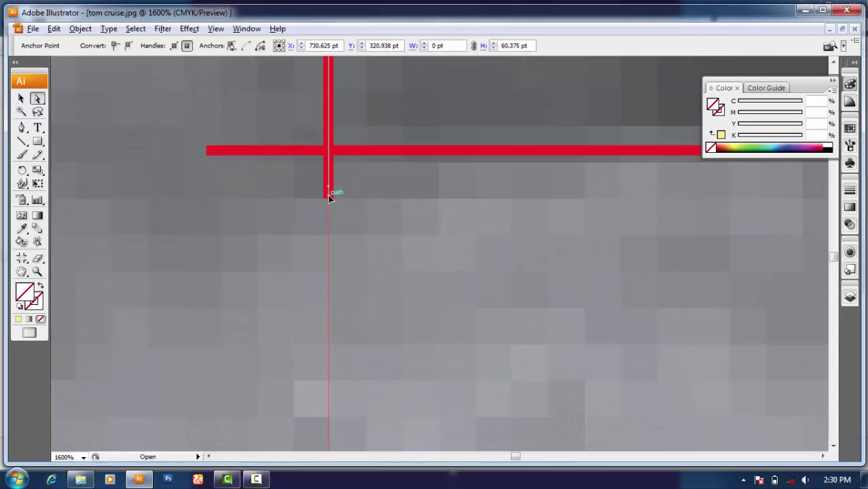
scroll(331, 203, down, 9)
Step: Return to the Live Paint Bucket with sampled yellow and fill the chin block yellow
key(k)
alt+click(340, 232)
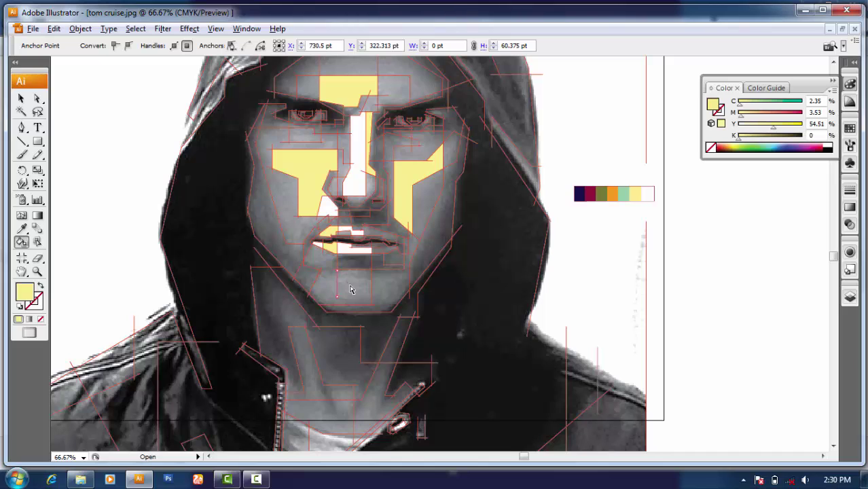
key(ctrl+a)
click(351, 289)
key(ctrl+shift+a)
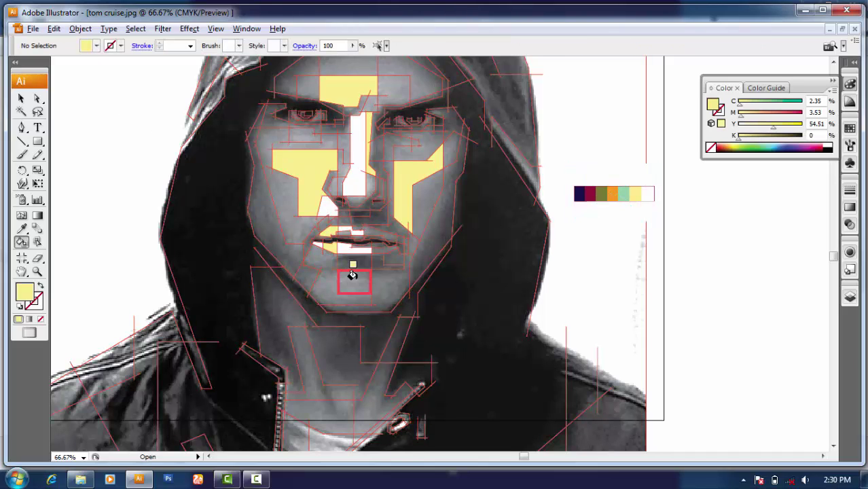
scroll(680, 238, left, 2)
alt+click(660, 193)
Step: Fill the left chin region, right side of the nose and nostril mint green
scroll(407, 200, up, 3)
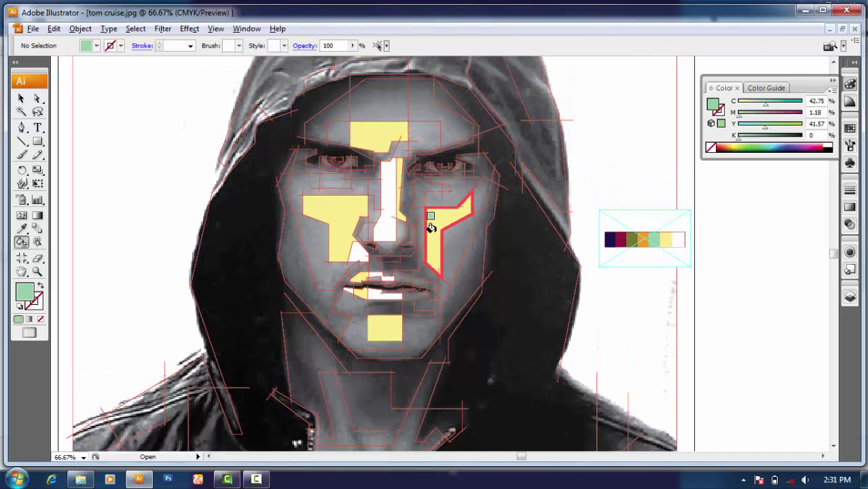
scroll(382, 306, up, 2)
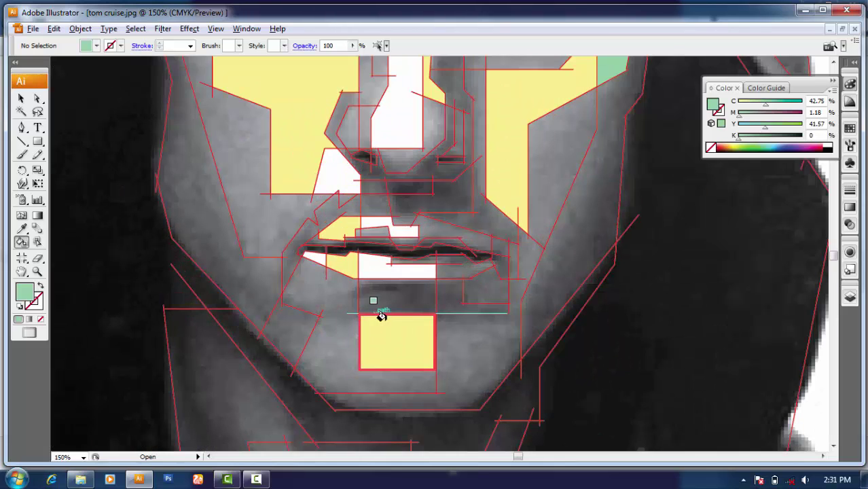
scroll(374, 297, down, 1)
click(363, 299)
scroll(383, 258, up, 5)
click(431, 285)
click(370, 262)
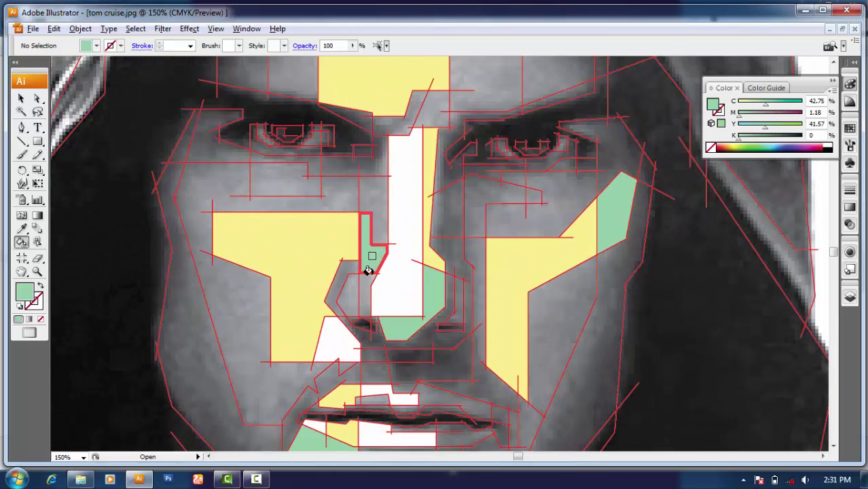
Step: Fill the left cheek and the forehead region beside the yellow brow mint
alt+click(326, 256)
scroll(407, 258, up, 2)
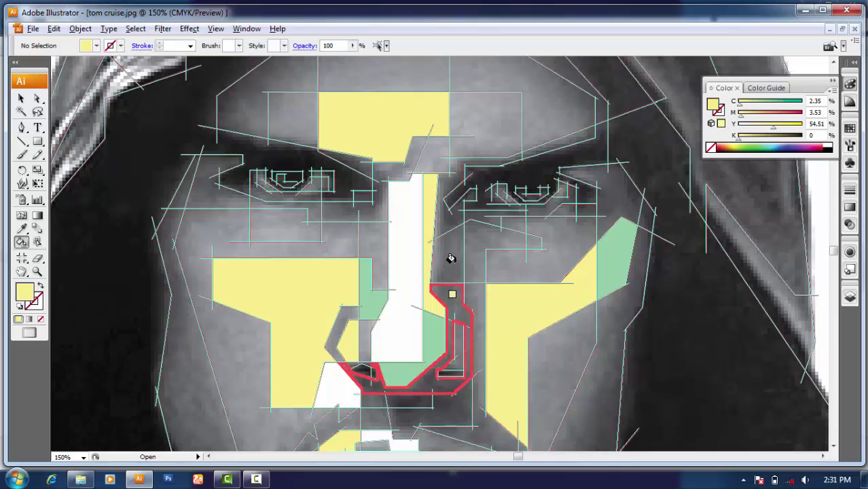
scroll(404, 278, down, 2)
alt+click(353, 268)
scroll(307, 307, down, 2)
click(310, 306)
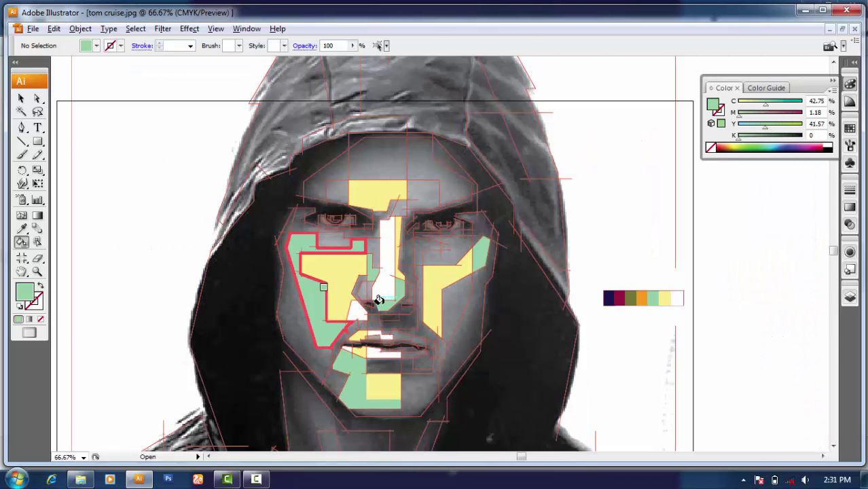
scroll(398, 298, right, 2)
click(378, 192)
Step: Try mint on the lower neck region, then refill it yellow
scroll(411, 204, down, 2)
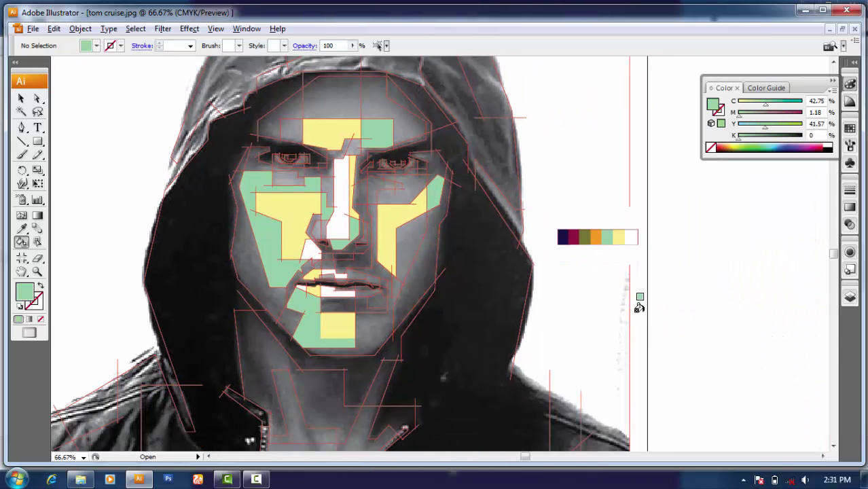
scroll(431, 275, down, 3)
scroll(322, 311, down, 1)
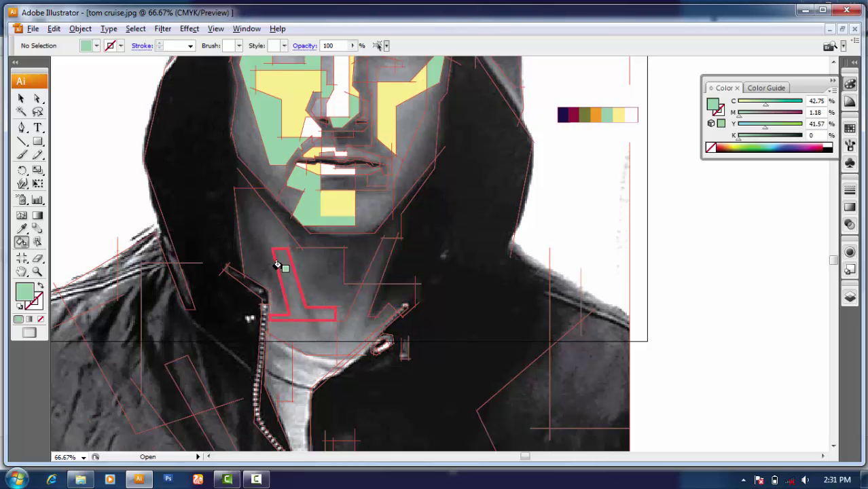
click(316, 330)
alt+click(350, 205)
click(324, 327)
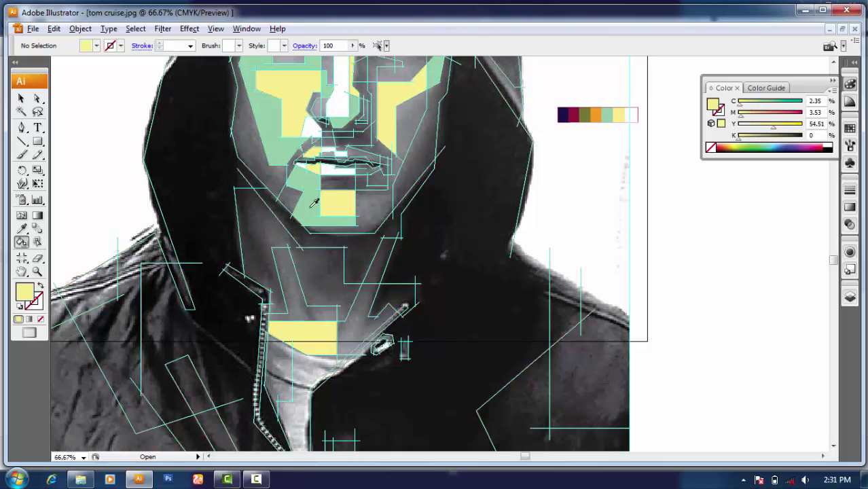
Step: Fill the region near the zipper and the neck shape mint green
alt+click(315, 203)
click(365, 294)
scroll(357, 309, down, 3)
scroll(355, 293, up, 1)
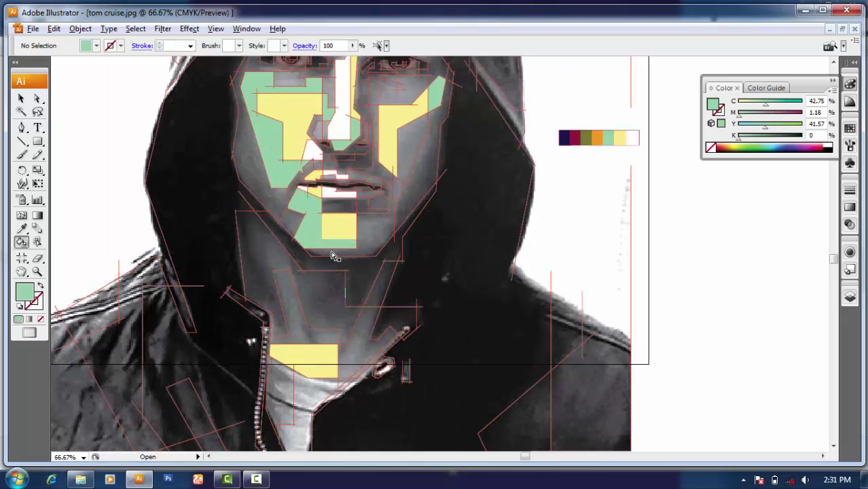
click(319, 355)
scroll(340, 326, down, 2)
scroll(345, 332, down, 1)
scroll(345, 331, up, 3)
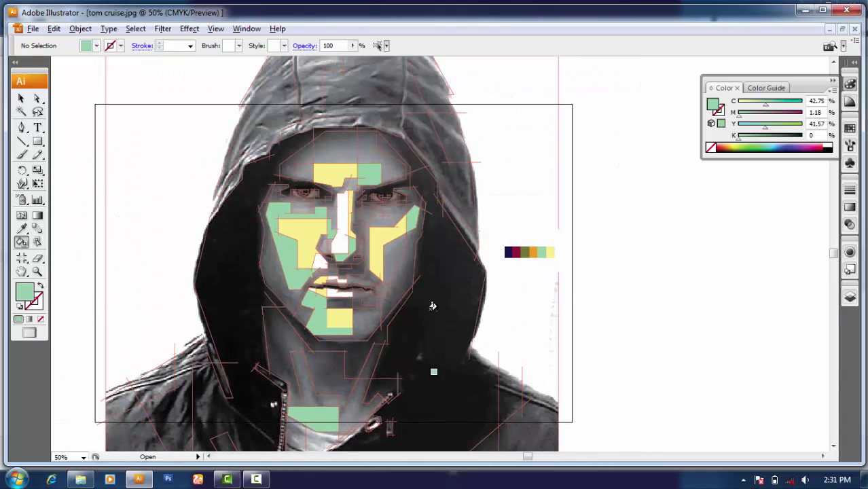
scroll(391, 243, up, 2)
scroll(376, 191, left, 2)
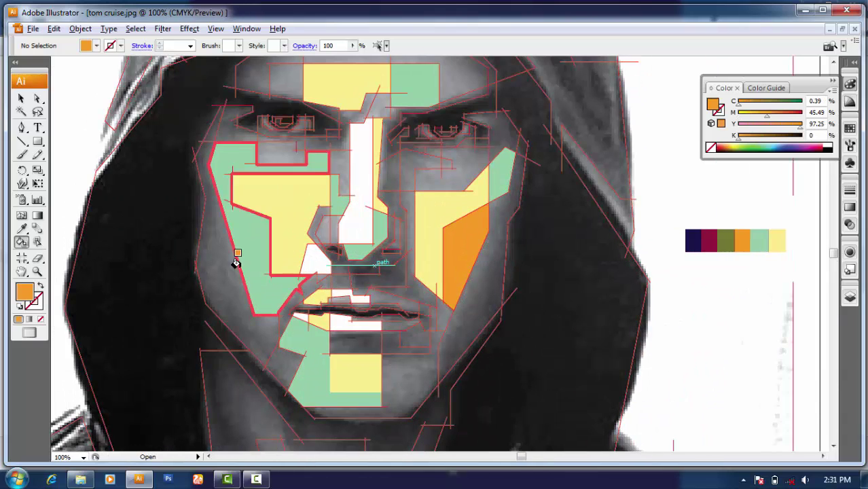
scroll(393, 311, down, 1)
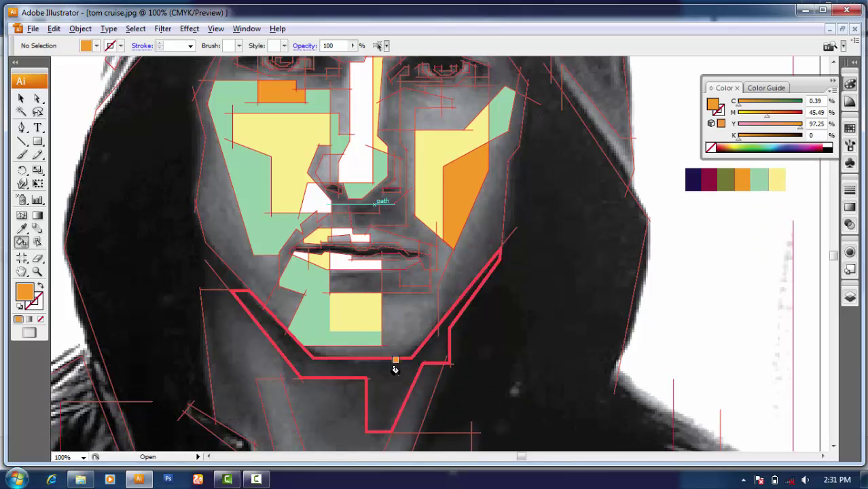
scroll(393, 318, up, 1)
scroll(475, 313, down, 1)
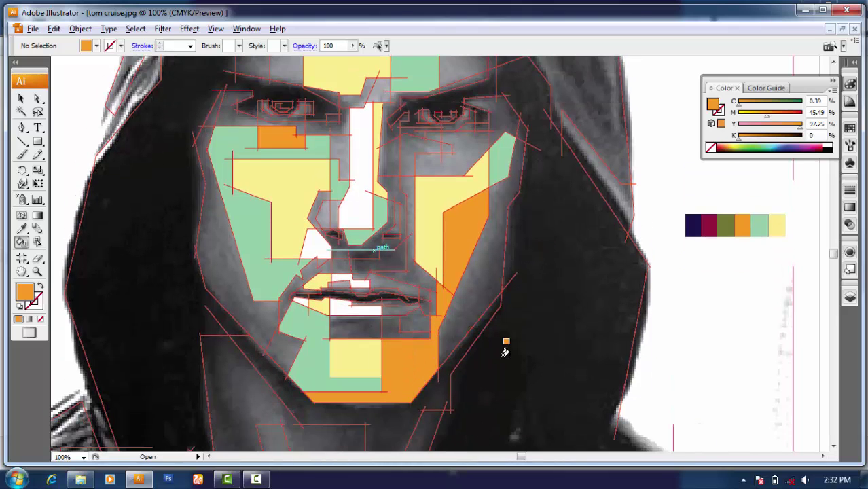
scroll(504, 350, up, 3)
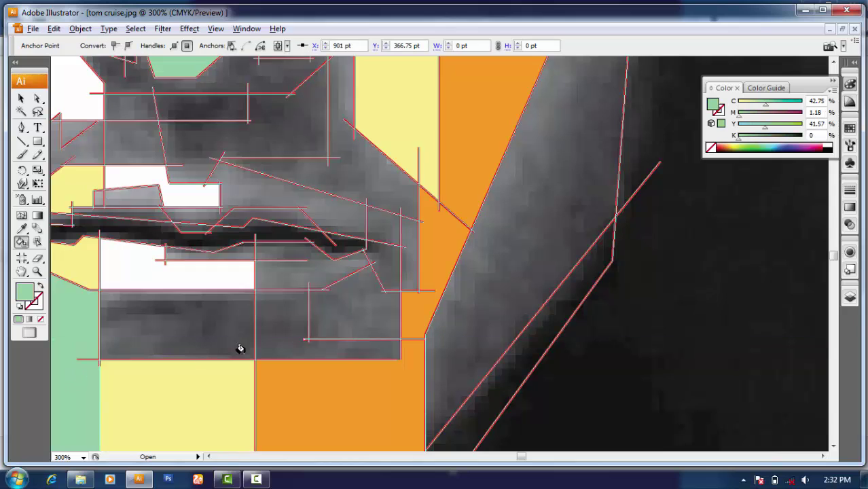
click(435, 259)
scroll(625, 340, down, 4)
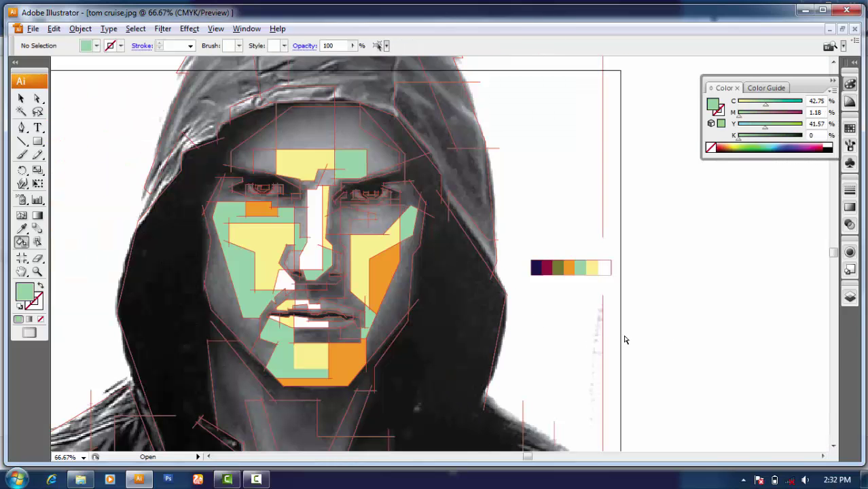
Step: Fill the dark right-cheek strip olive, then briefly hide Layer 2 to preview the fills
click(394, 288)
scroll(540, 351, down, 3)
scroll(541, 350, up, 4)
scroll(265, 371, down, 3)
scroll(476, 305, down, 1)
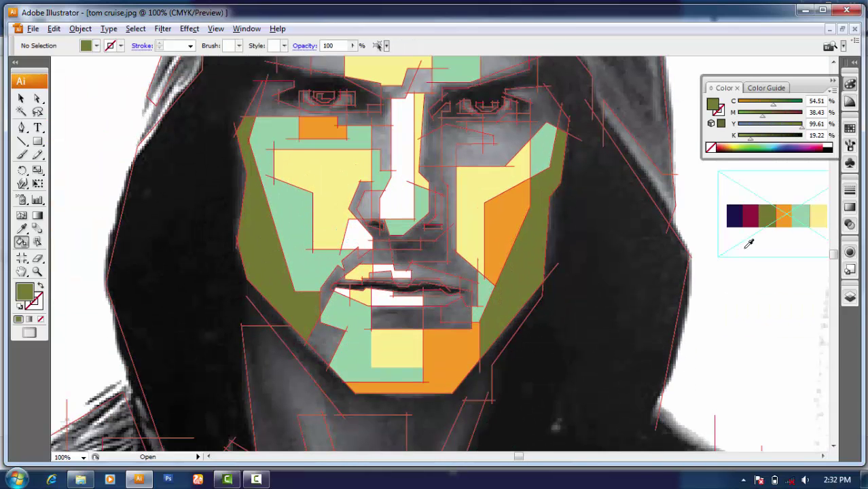
click(849, 297)
click(710, 313)
click(710, 313)
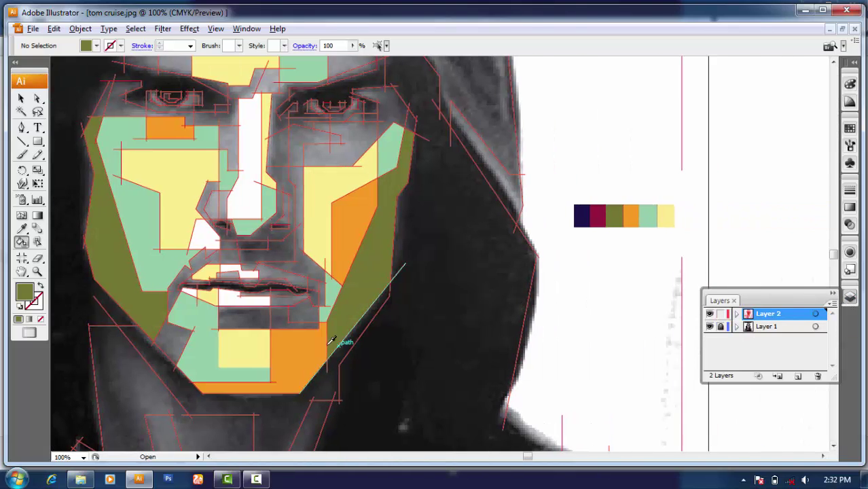
scroll(407, 306, right, 5)
scroll(271, 340, down, 3)
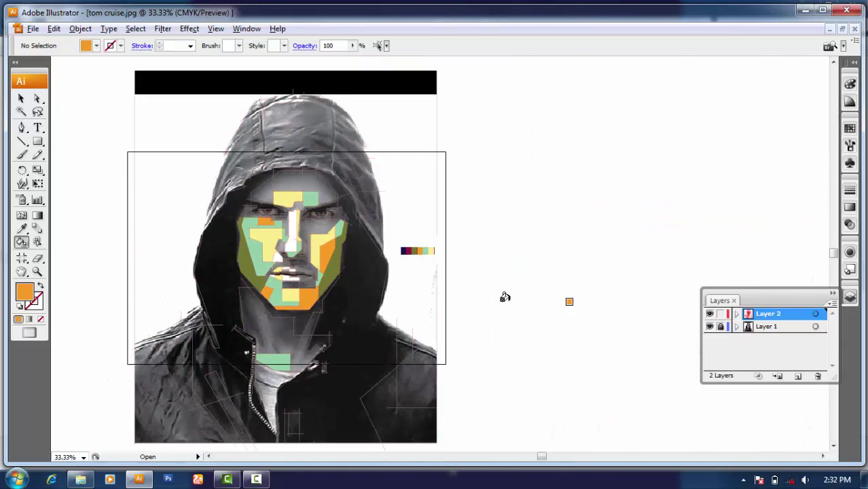
scroll(504, 297, up, 2)
scroll(192, 239, up, 2)
Step: Paint the upper brow orange, the small box beside it mint, and the outer left brow olive
click(285, 173)
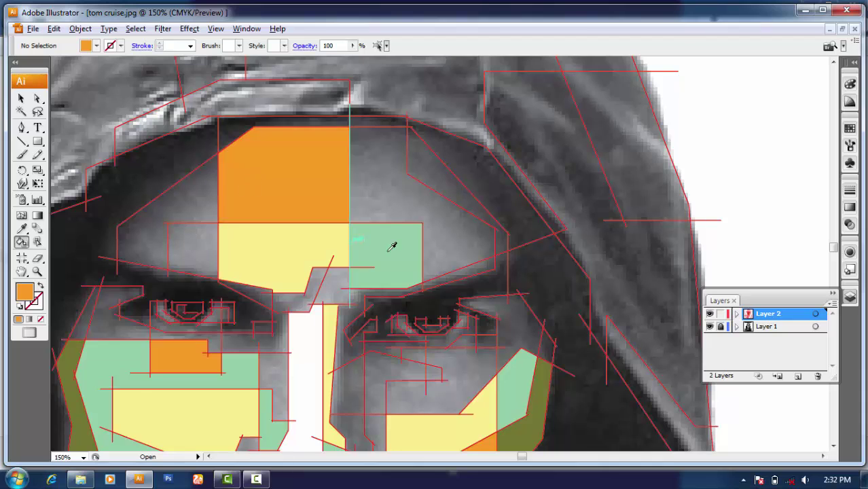
click(193, 249)
click(136, 238)
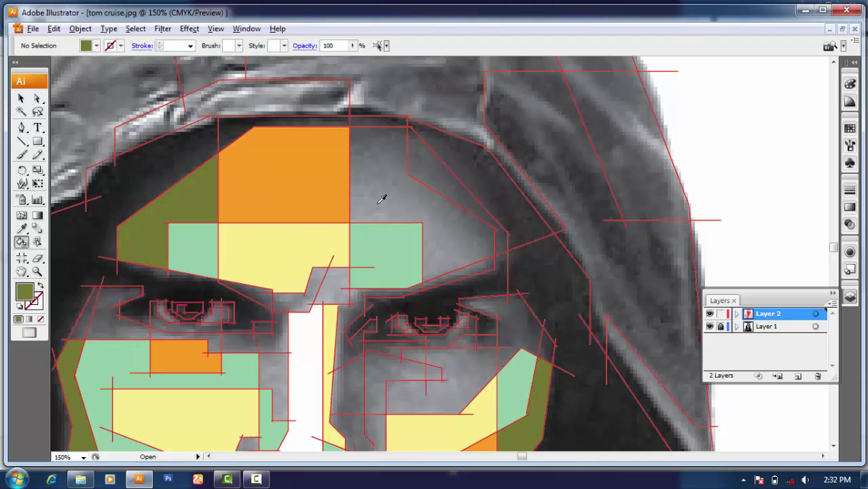
scroll(568, 235, down, 4)
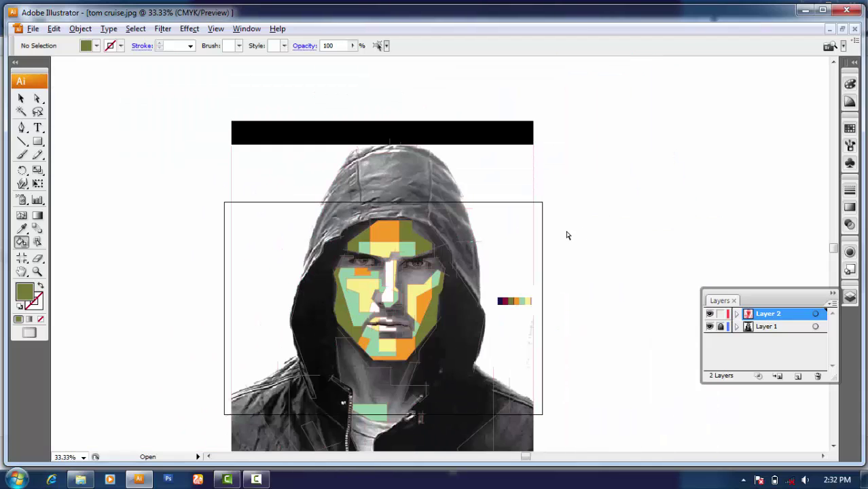
scroll(568, 235, up, 2)
scroll(434, 233, up, 3)
Step: Paint the outer right brow corner and the area beside the nose bridge maroon
key(Left)
click(422, 169)
scroll(384, 243, down, 1)
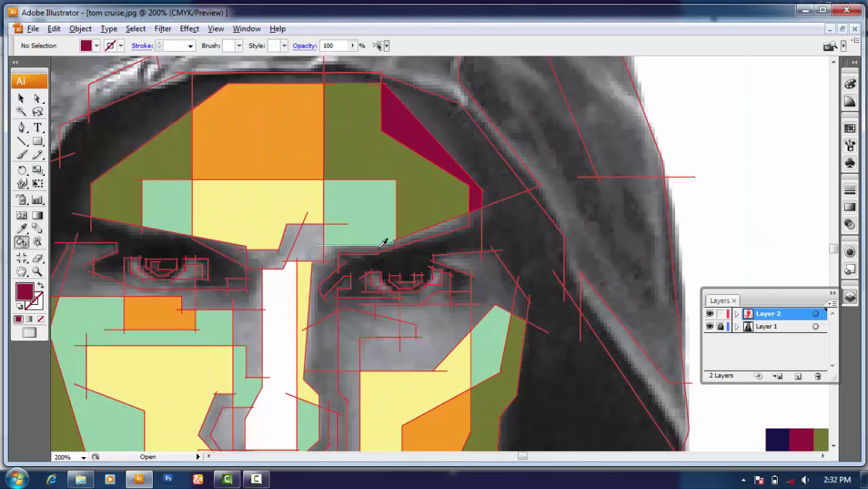
scroll(384, 243, down, 1)
scroll(388, 252, down, 1)
click(388, 252)
scroll(310, 218, down, 2)
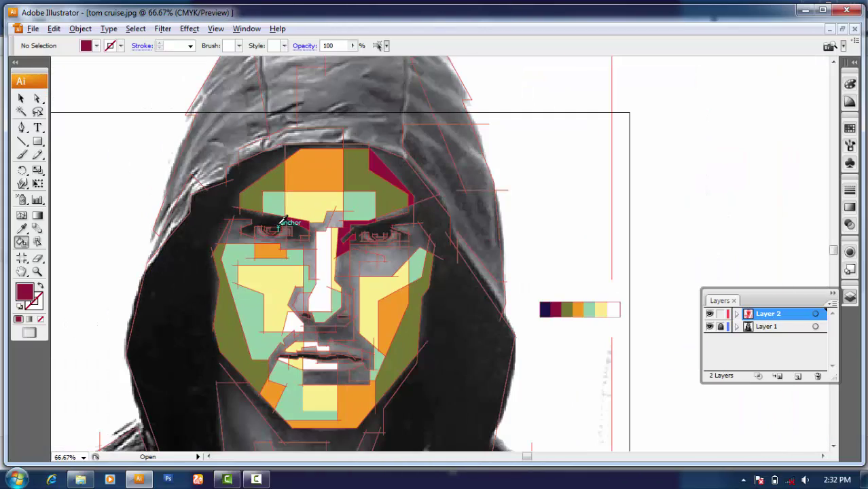
scroll(370, 270, up, 2)
scroll(406, 248, right, 1)
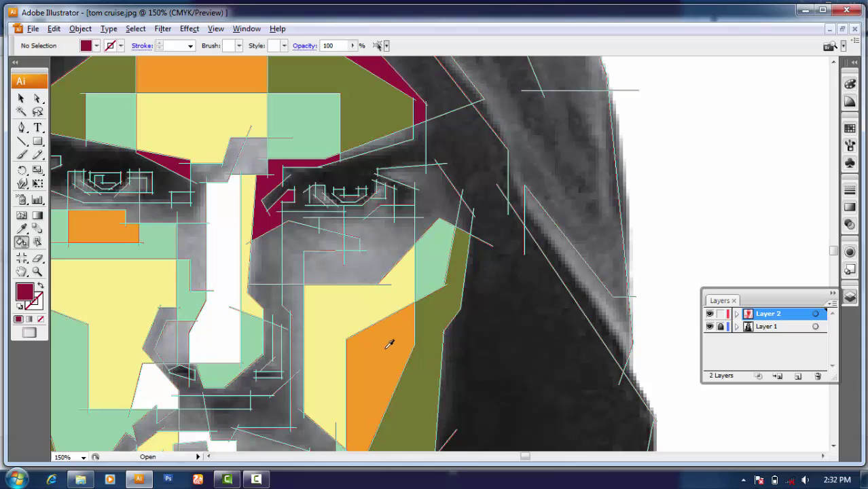
Step: Paint the strip left of the orange cheek olive, the nose side maroon, and the region below the eye olive
key(Right)
key(Right)
key(Left)
click(290, 261)
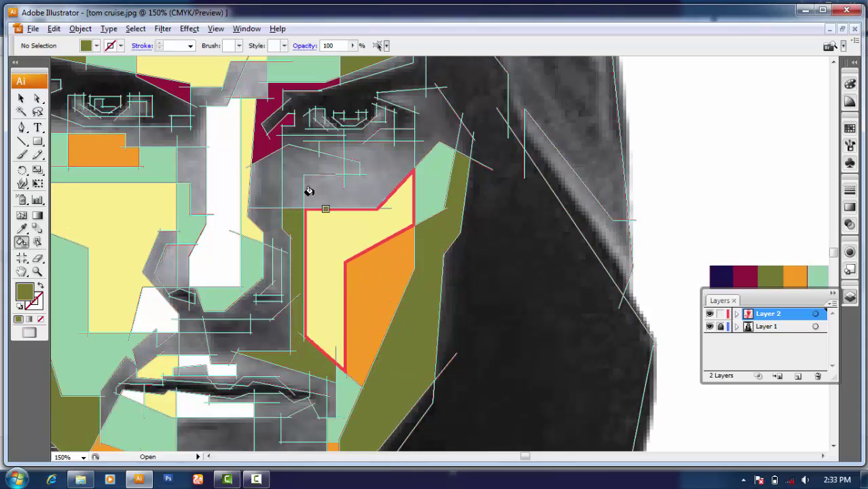
click(256, 158)
key(Right)
click(279, 178)
Step: Paint the region under the eye orange and the small grey patch mint
key(Right)
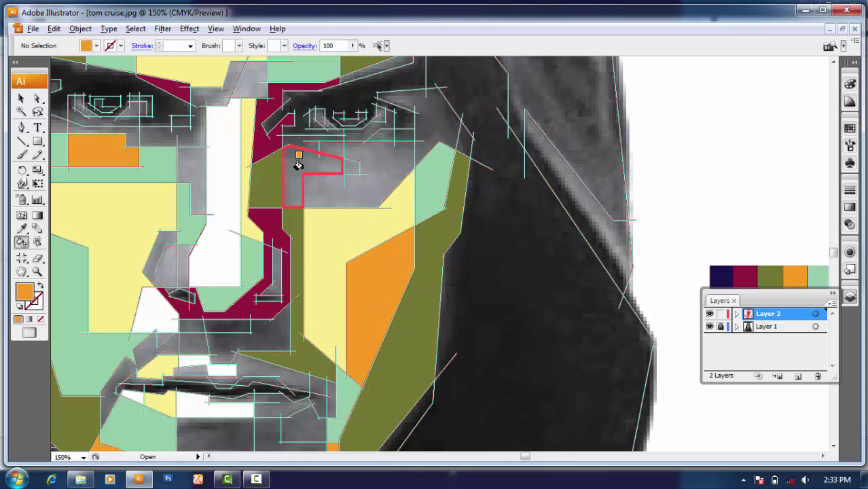
click(299, 160)
key(Right)
click(375, 165)
scroll(375, 165, up, 2)
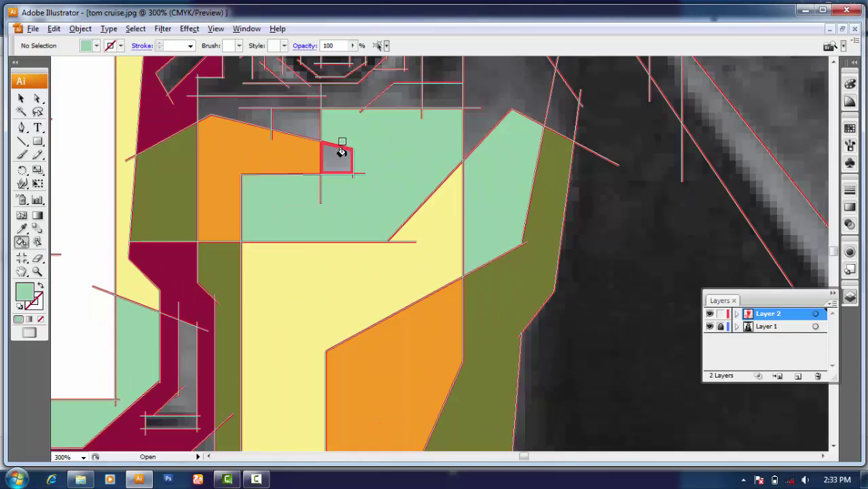
scroll(341, 152, down, 3)
scroll(512, 167, down, 4)
scroll(353, 162, up, 3)
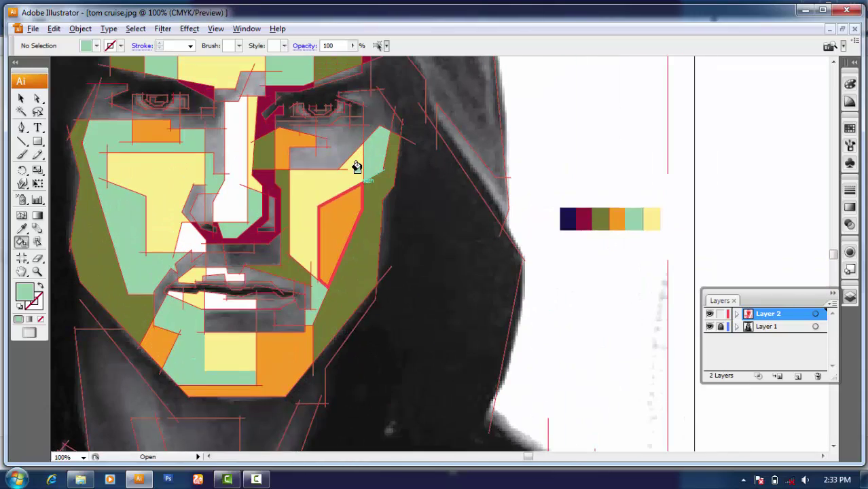
scroll(646, 163, up, 2)
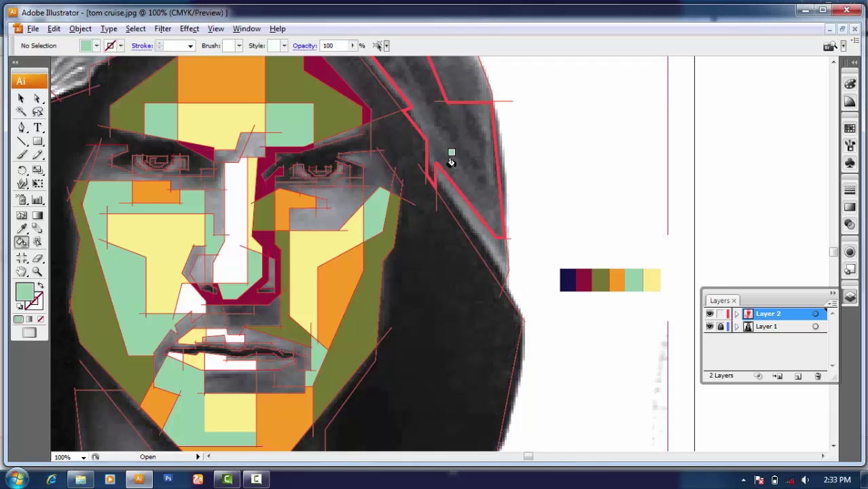
scroll(244, 151, up, 2)
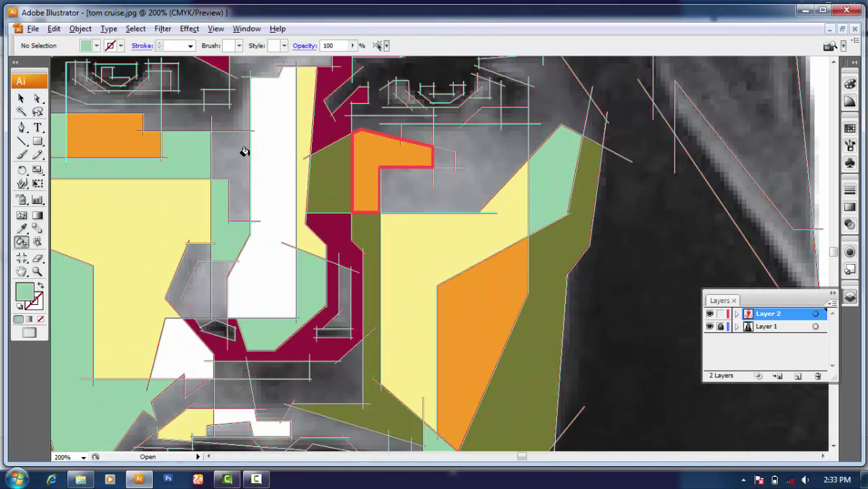
scroll(222, 165, up, 3)
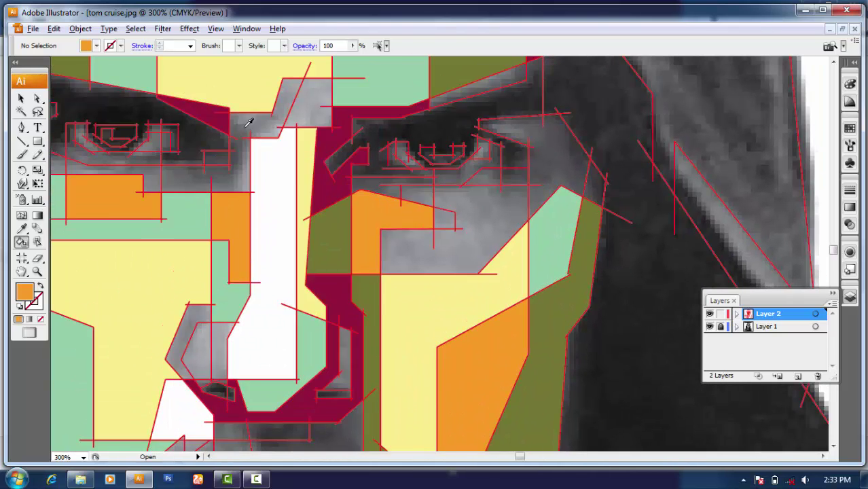
scroll(248, 120, up, 3)
Step: Sample the olive and then the maroon colour from the existing artwork
scroll(211, 119, down, 3)
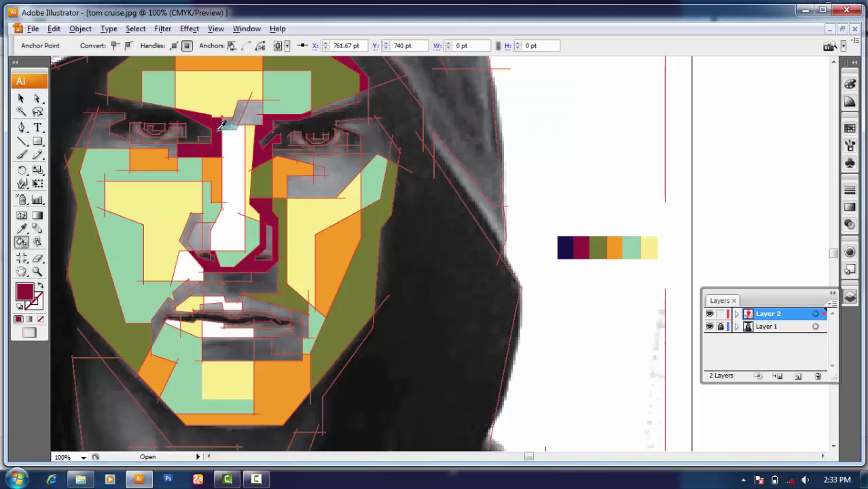
scroll(210, 119, down, 1)
scroll(210, 119, up, 3)
click(212, 119)
scroll(212, 119, down, 1)
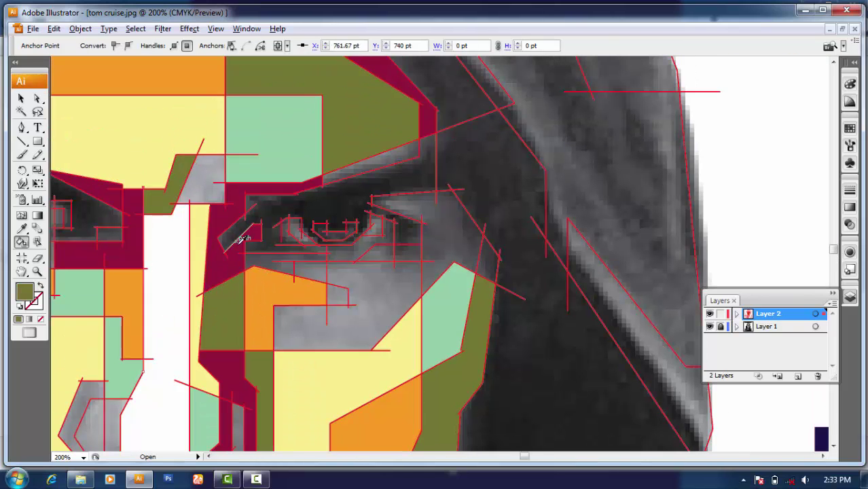
scroll(252, 194, down, 2)
scroll(320, 170, right, 2)
click(332, 117)
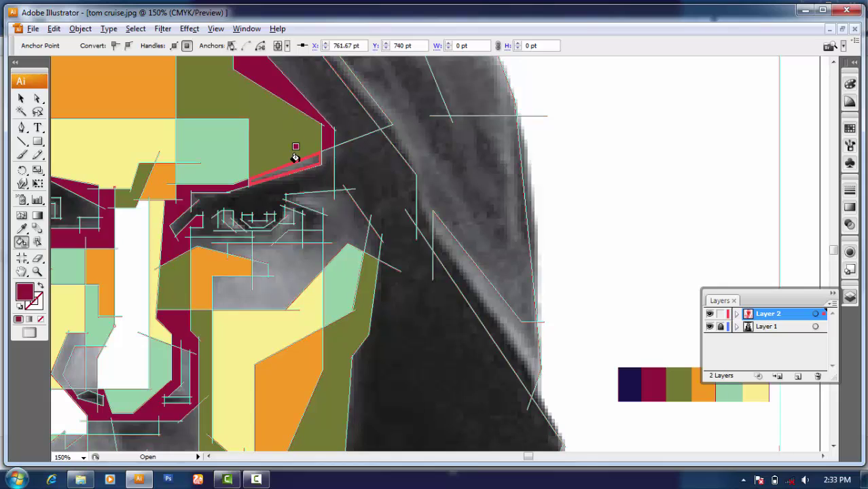
scroll(297, 177, up, 2)
Step: Paint the inner and outer eye corners mint, and the shape beside the corner and the U-shaped eye region olive
click(235, 219)
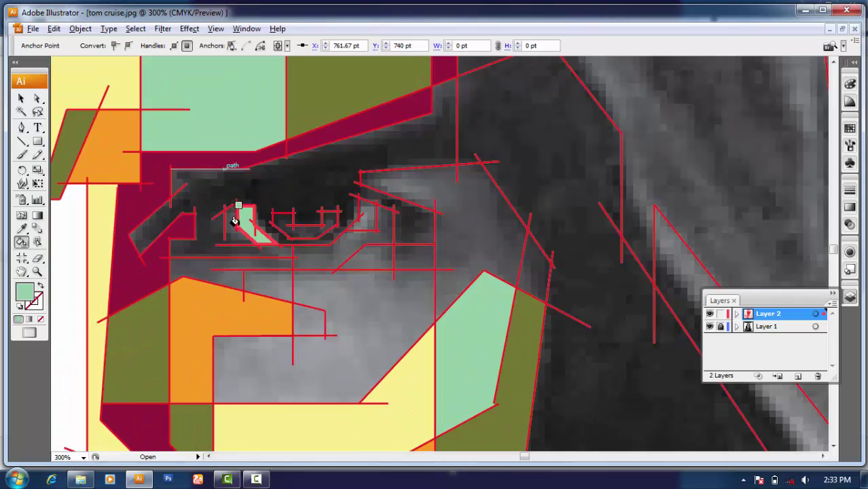
click(232, 228)
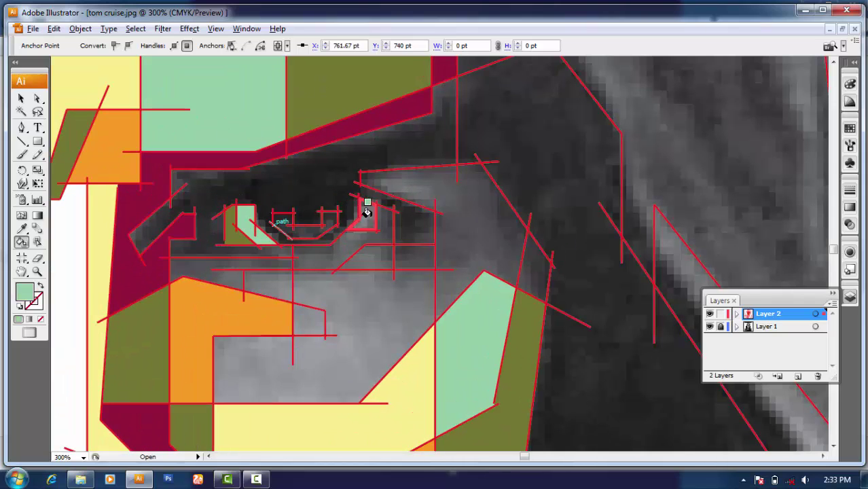
click(367, 212)
key(Left)
click(306, 224)
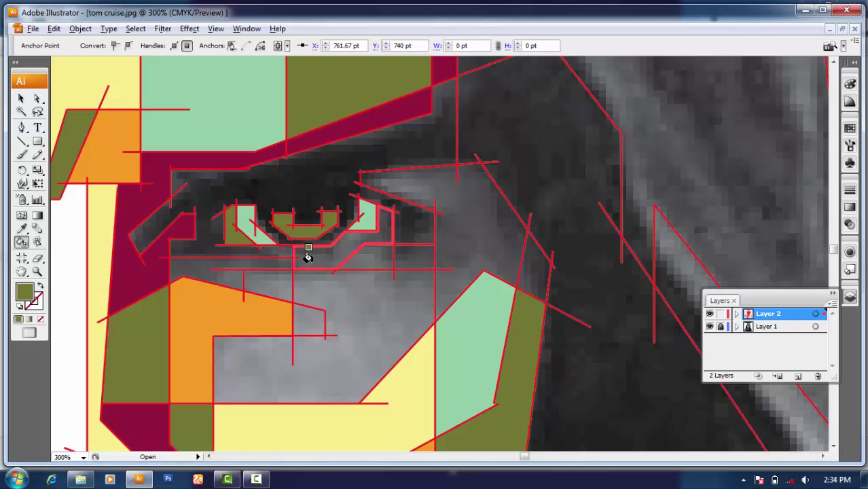
Step: Paint the small patch below the eye maroon and the eye socket navy
key(Left)
click(411, 255)
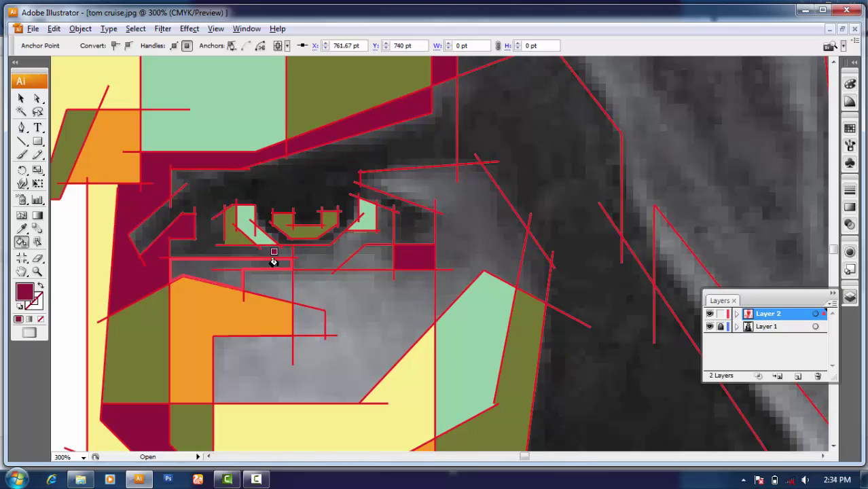
scroll(326, 243, up, 4)
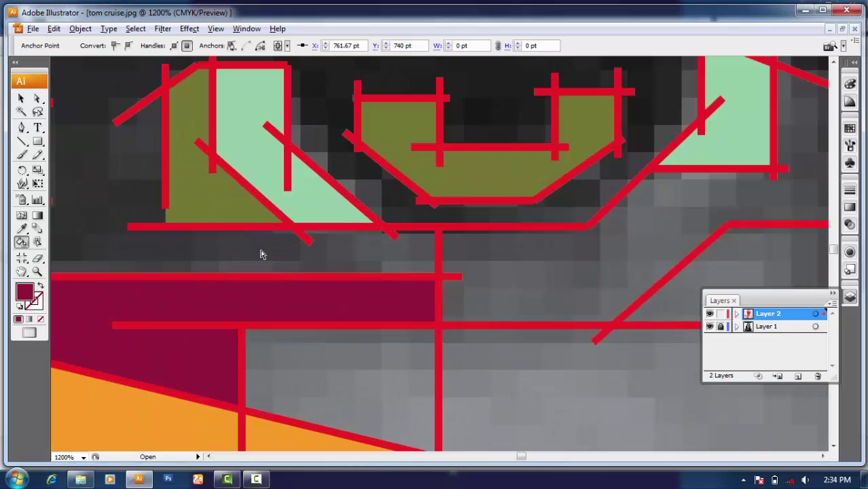
scroll(245, 272, down, 7)
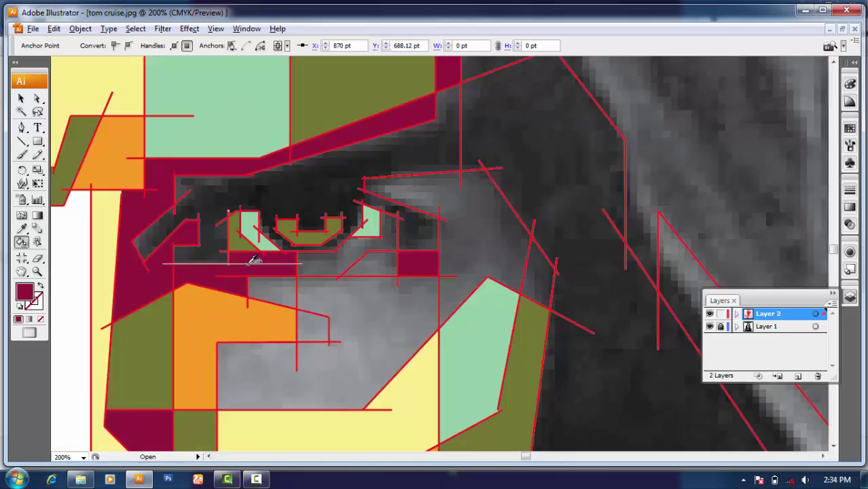
scroll(239, 275, down, 2)
key(Left)
scroll(285, 229, up, 3)
click(285, 229)
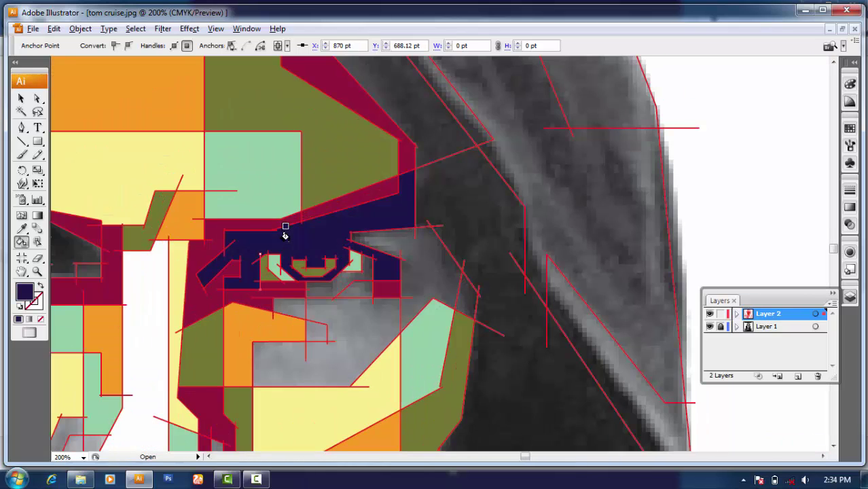
scroll(333, 285, up, 2)
scroll(331, 293, down, 3)
Step: Sample orange from the artwork, then return to painting with olive
key(Left)
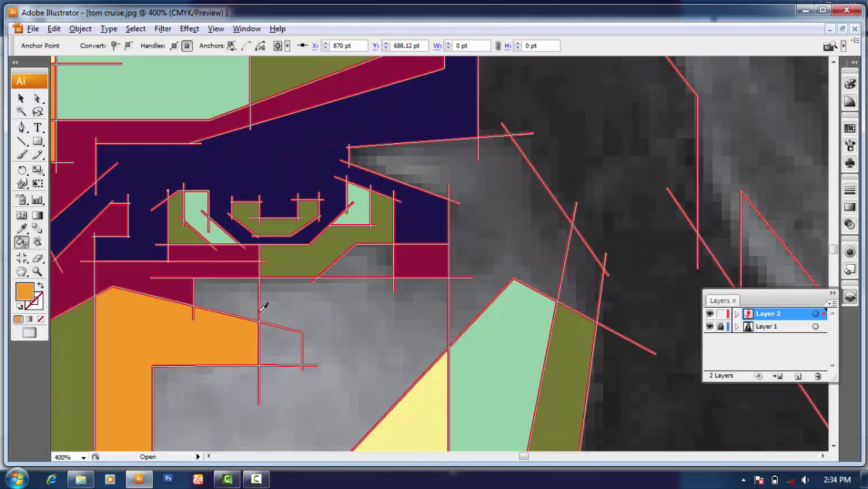
scroll(278, 249, up, 4)
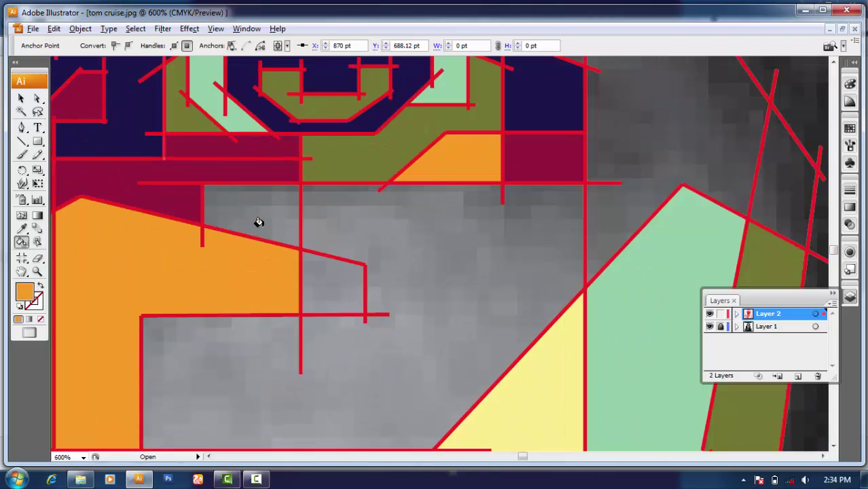
scroll(259, 223, down, 2)
scroll(401, 180, right, 3)
scroll(407, 176, up, 3)
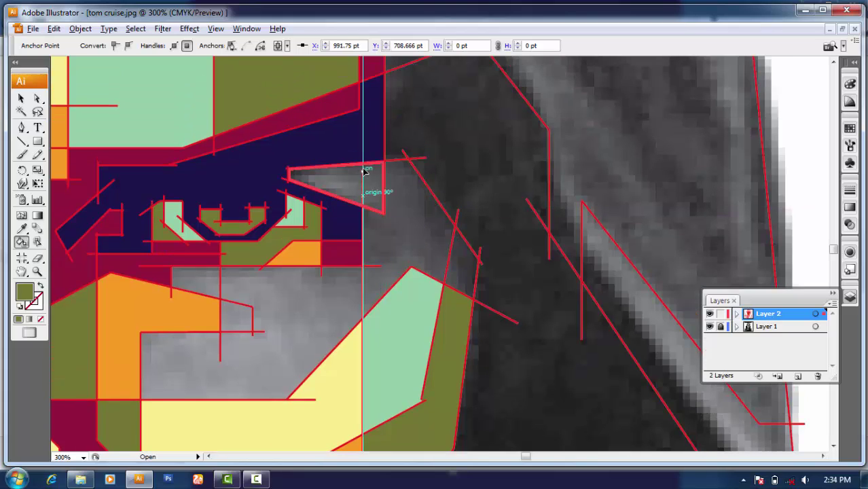
alt+click(311, 245)
alt+click(313, 232)
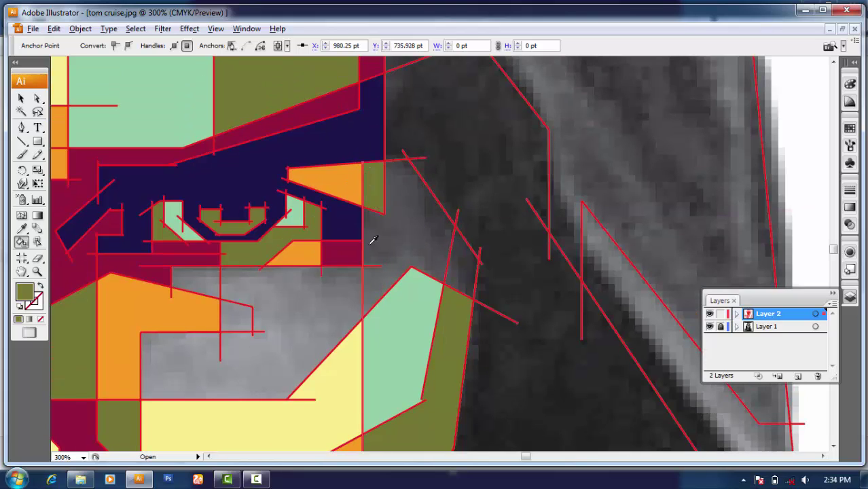
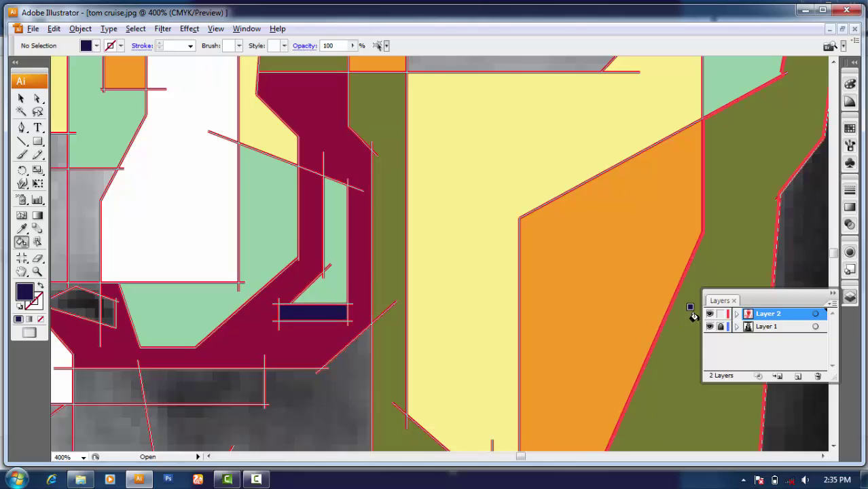
Step: Check the photo under Layer 2, then paint the area left of the grey block olive
click(710, 314)
click(710, 313)
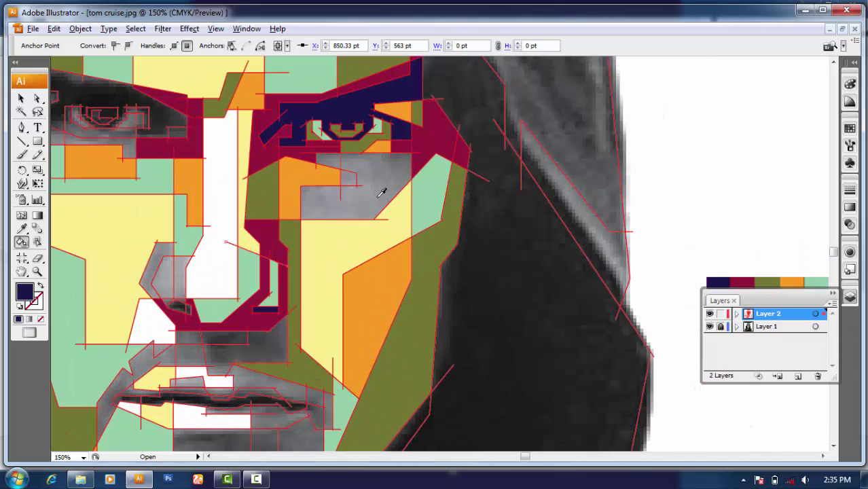
scroll(382, 193, up, 1)
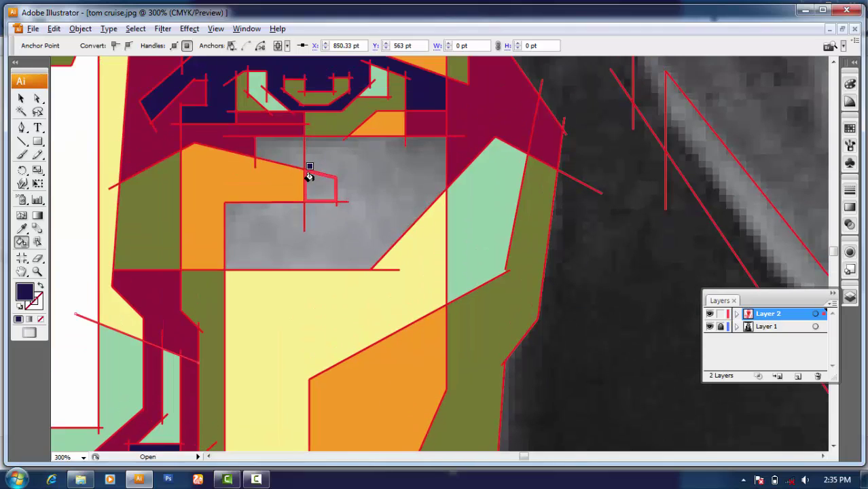
click(210, 255)
alt+click(419, 341)
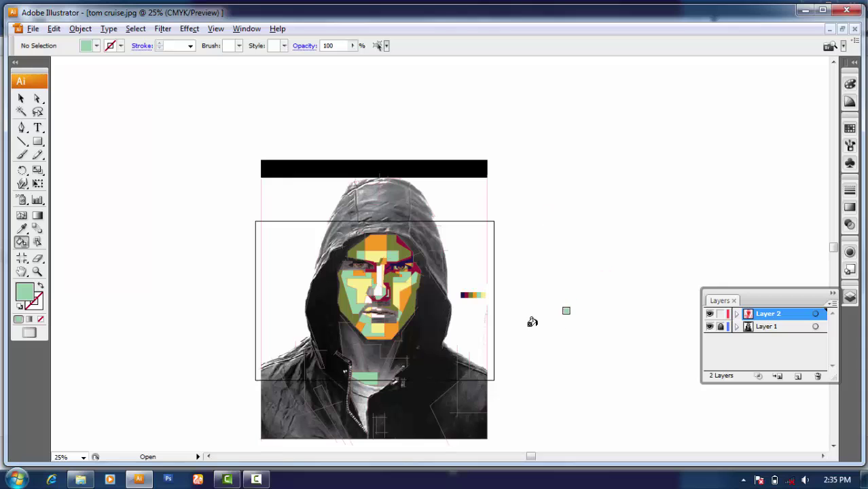
scroll(534, 319, up, 1)
scroll(349, 250, up, 7)
Step: Fill the two regions left of the eye magenta and olive, then recheck the photo
click(232, 359)
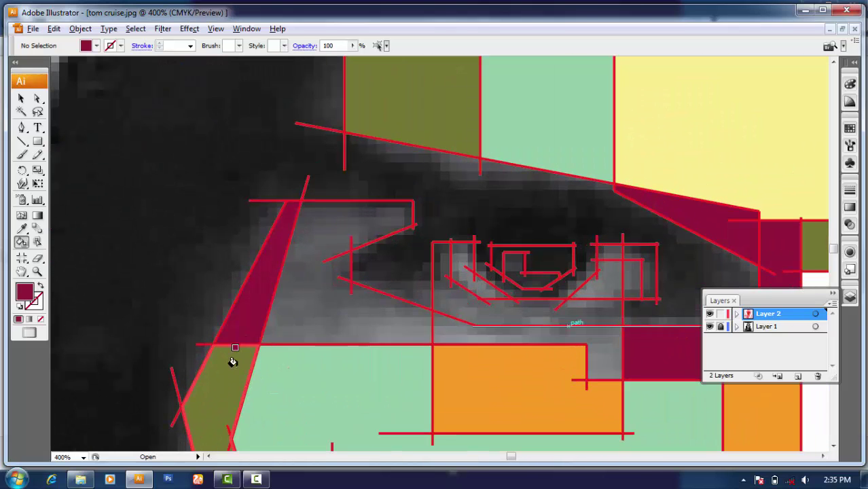
click(309, 326)
scroll(500, 275, up, 2)
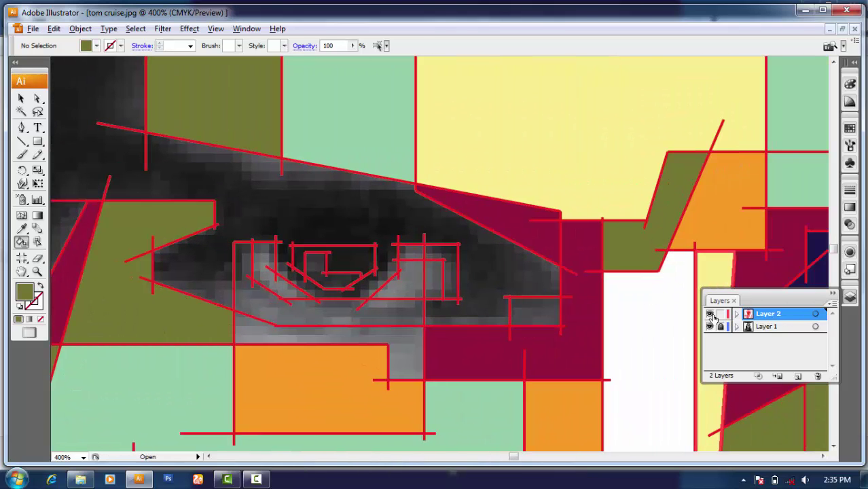
click(710, 314)
click(710, 314)
scroll(548, 314, left, 2)
scroll(459, 299, down, 2)
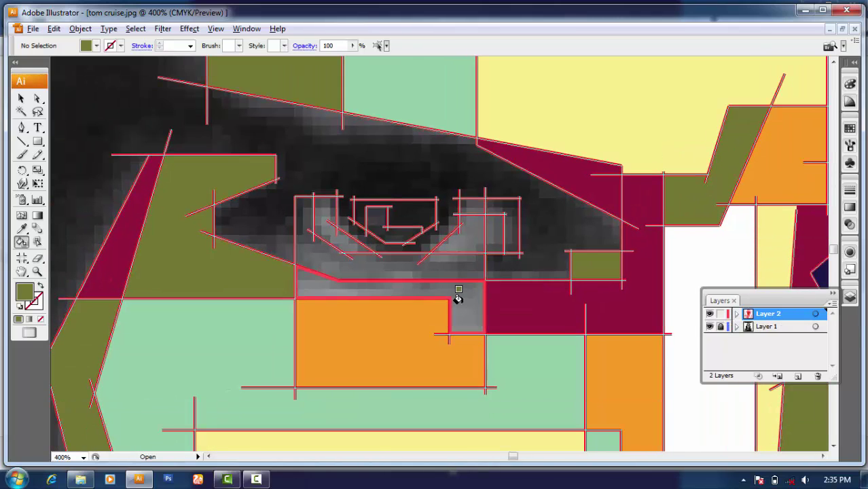
scroll(394, 326, down, 3)
Step: Fill below the eye yellow, the strip above orange, and the under-eye and inner-eye areas olive
click(396, 254)
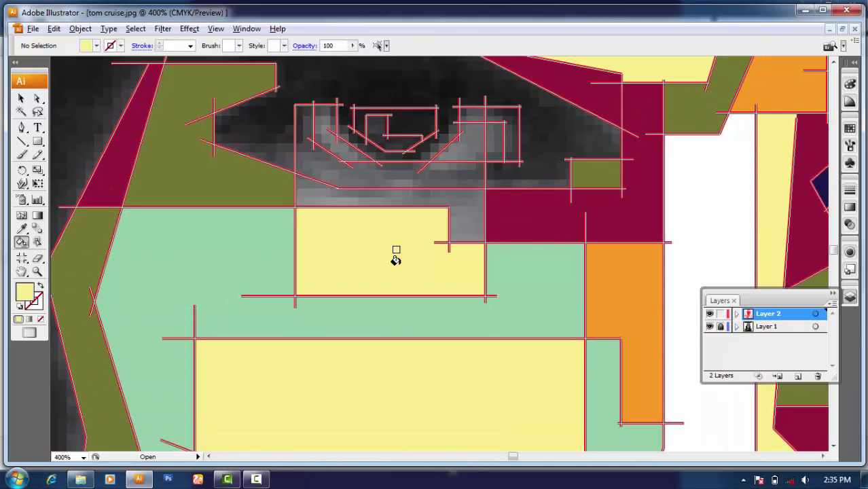
scroll(515, 282, up, 1)
click(457, 257)
scroll(457, 257, up, 2)
click(304, 258)
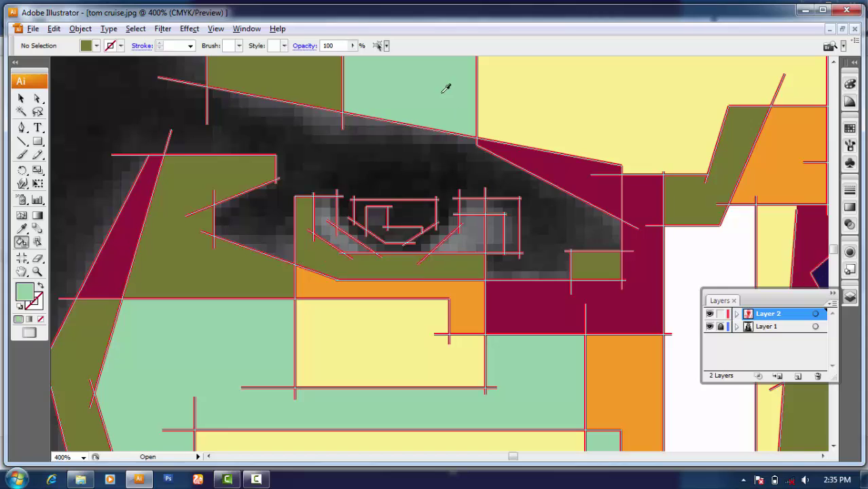
alt+click(516, 236)
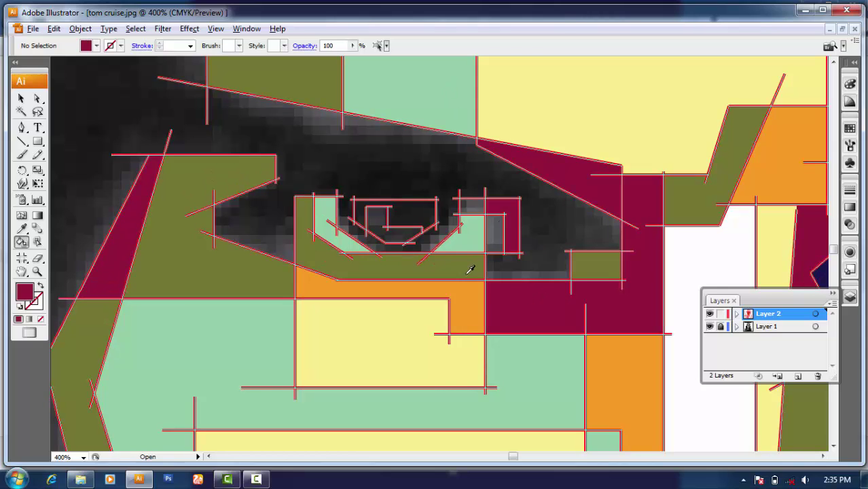
click(378, 219)
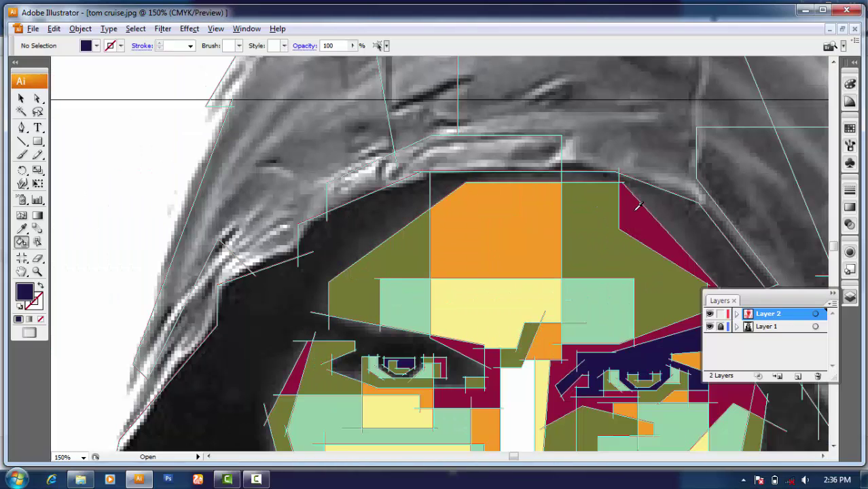
Step: Paint the dark forehead corner strip above the orange crimson
alt+click(639, 205)
click(521, 167)
scroll(573, 229, right, 3)
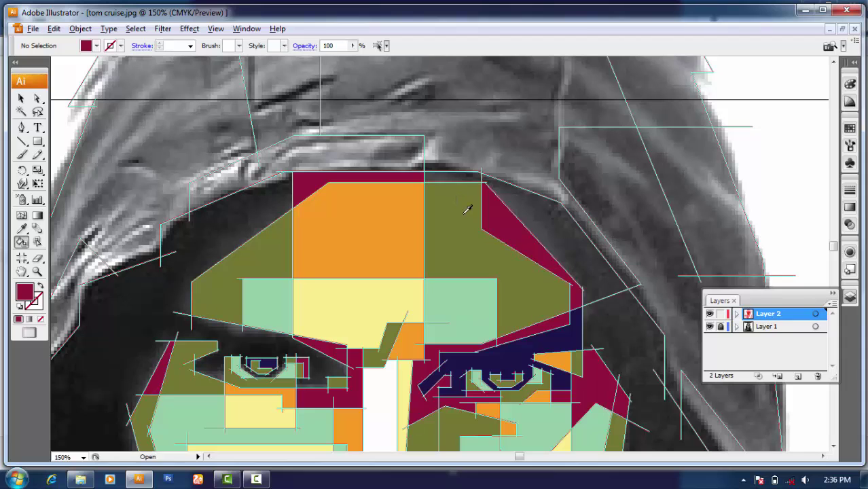
key(ctrl+0)
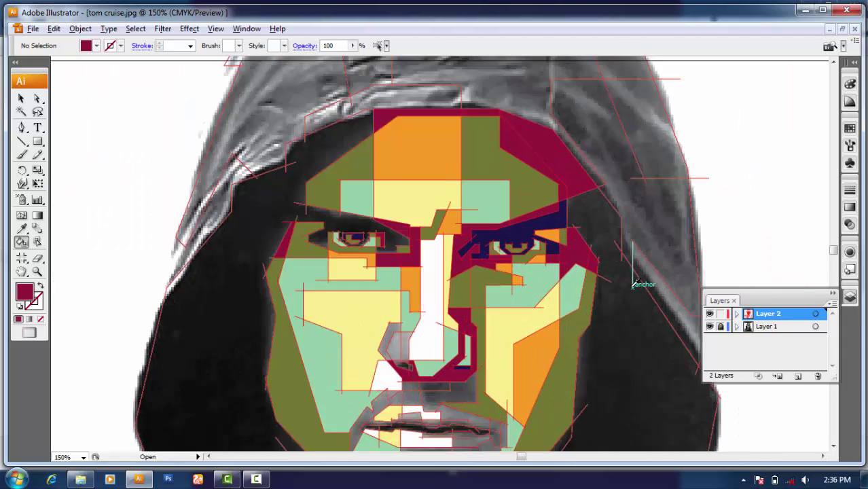
key(ctrl+plus)
key(ctrl+plus)
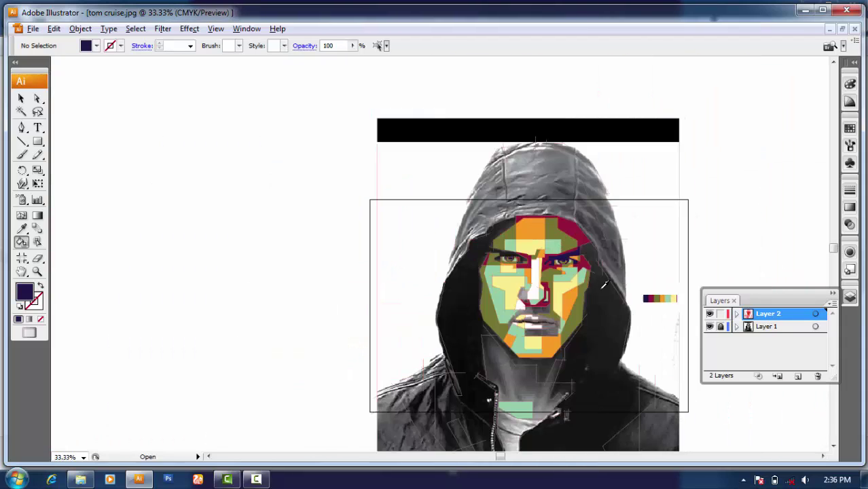
scroll(532, 243, right, 2)
Step: Fill the chin band and neck notch crimson and the neck region below the chin olive
key(ctrl+minus)
key(ctrl+minus)
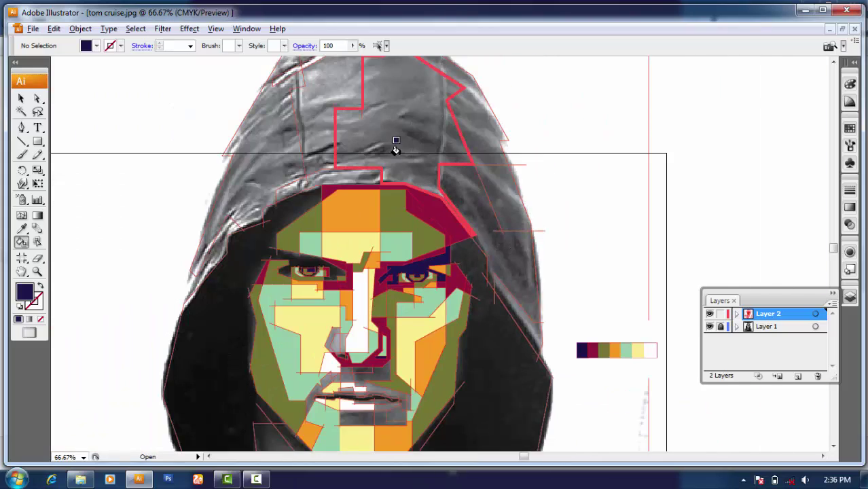
scroll(394, 145, down, 3)
scroll(354, 241, down, 5)
key(Right)
click(469, 238)
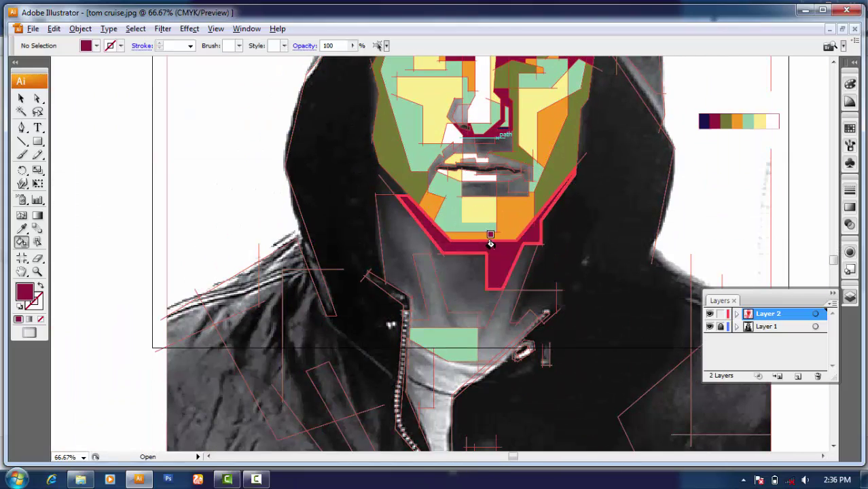
scroll(490, 236, right, 2)
click(421, 269)
key(Right)
click(367, 272)
key(ctrl+minus)
key(ctrl+minus)
key(ctrl+minus)
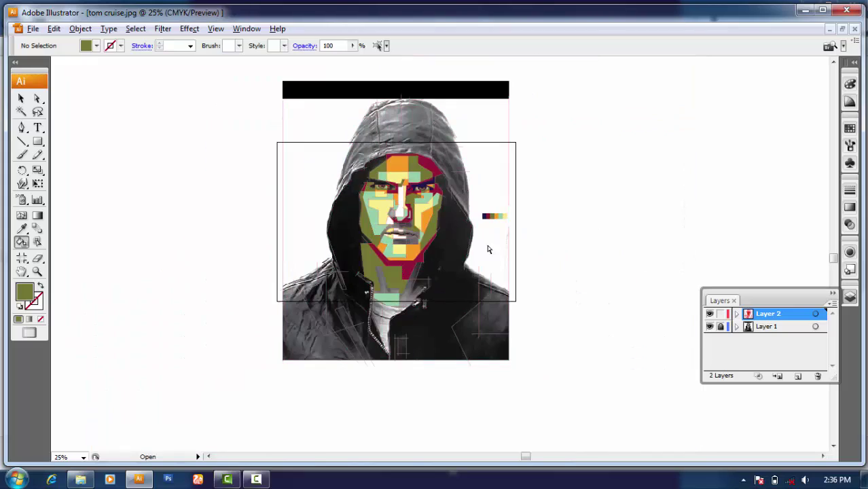
Step: Fill the neck region below the chin crimson and the band beneath it navy
key(ctrl+plus)
key(ctrl+plus)
key(ctrl+plus)
key(Right)
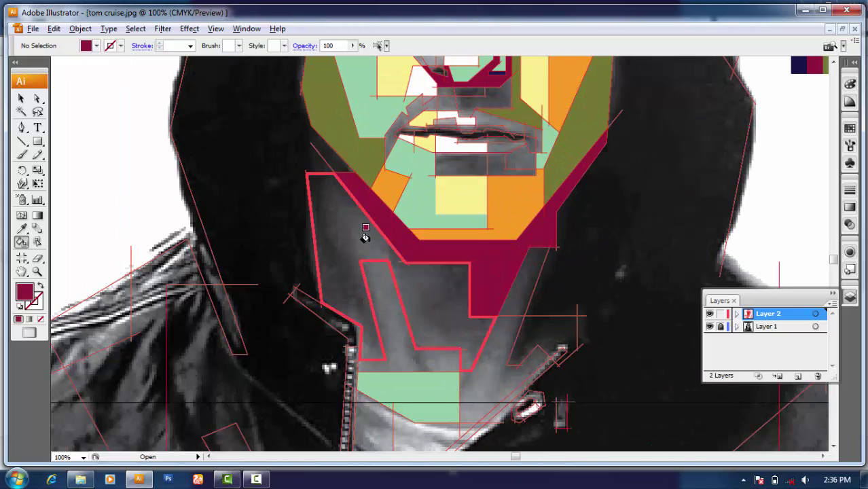
click(367, 238)
key(ctrl+minus)
key(ctrl+minus)
key(ctrl+minus)
key(ctrl+plus)
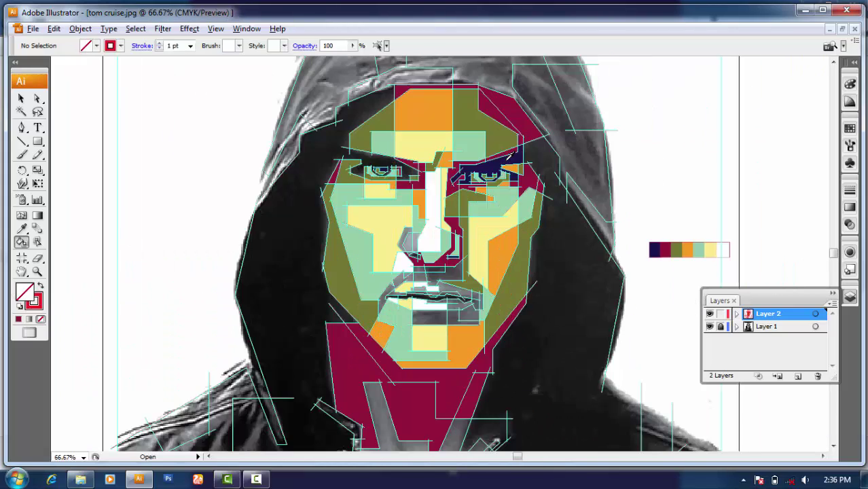
key(Left)
click(519, 359)
Step: Fill the neck piece right of the chin crimson and the grey region below the chin orange
key(ctrl+plus)
scroll(464, 301, down, 1)
scroll(464, 301, down, 1)
key(Right)
click(464, 301)
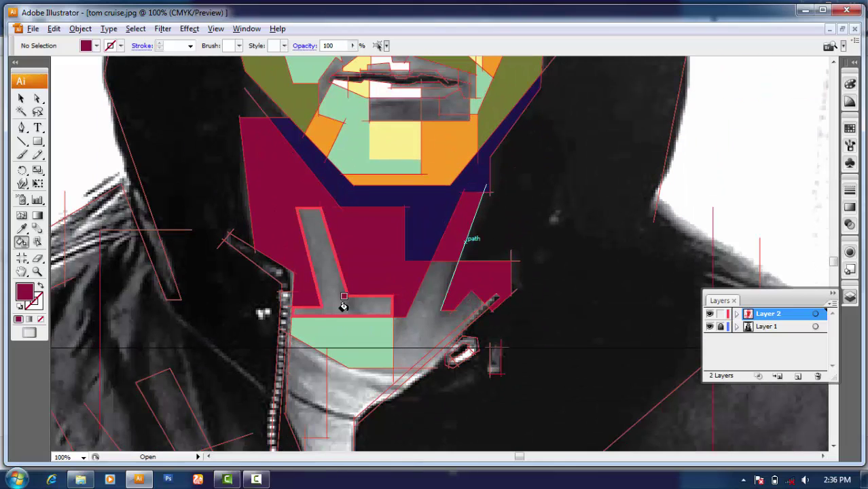
key(Right)
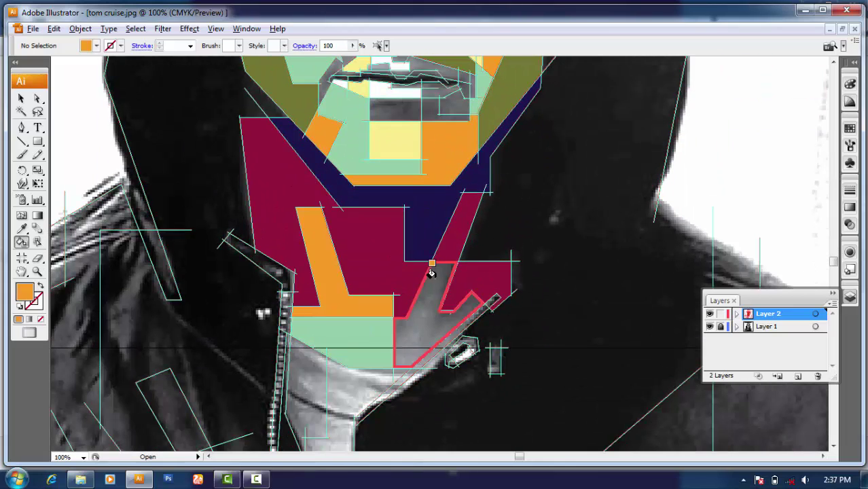
click(434, 271)
key(ctrl+minus)
key(ctrl+minus)
key(ctrl+minus)
key(ctrl+plus)
key(ctrl+plus)
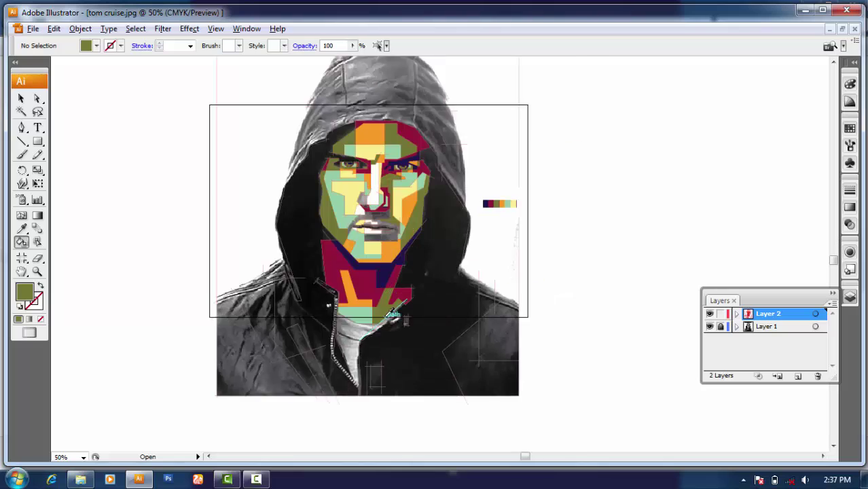
key(ctrl+plus)
scroll(463, 332, right, 2)
key(ctrl+plus)
scroll(432, 231, down, 4)
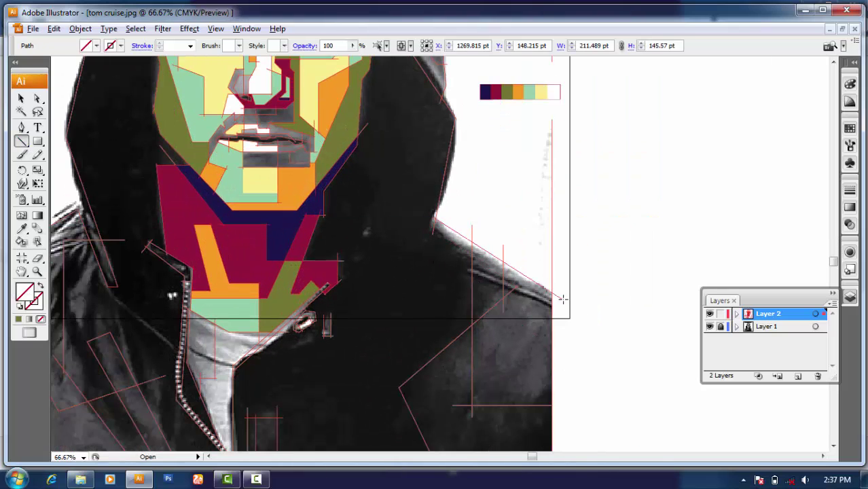
Step: Select all the artwork to inspect the Live Paint outlines around the chin and hood
key(ctrl+a)
key(ctrl+minus)
key(ctrl+minus)
key(ctrl+minus)
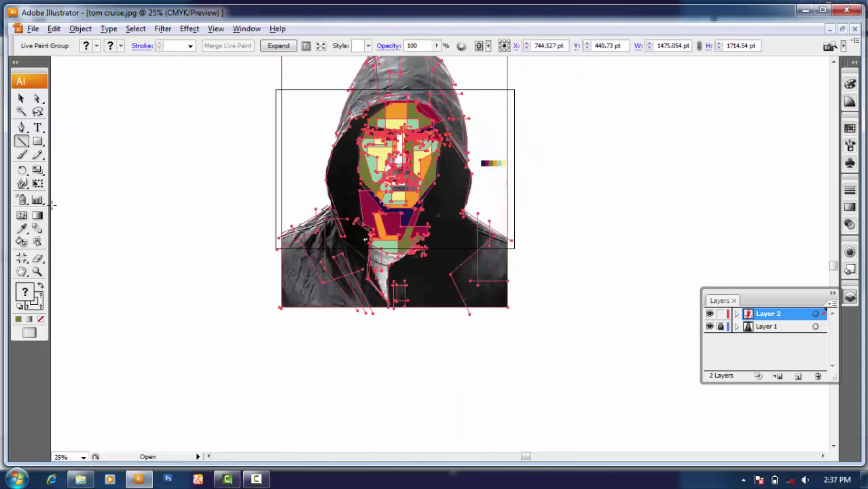
key(ctrl+shift+a)
key(ctrl+plus)
key(ctrl+plus)
key(ctrl+plus)
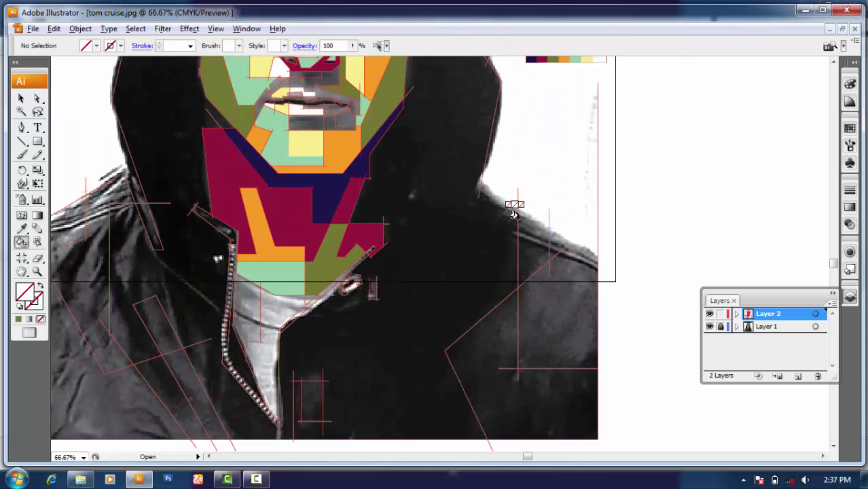
scroll(323, 361, down, 2)
key(ctrl+a)
scroll(380, 368, left, 2)
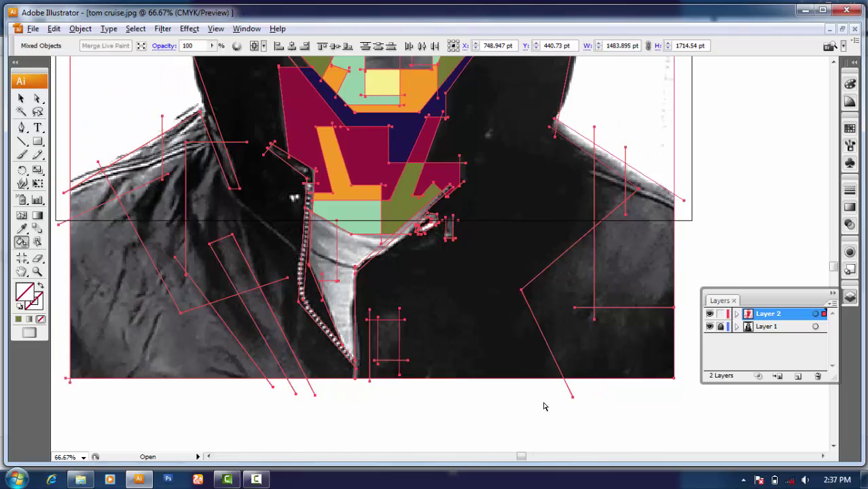
scroll(523, 359, up, 1)
Step: Join the outline ends where the red lines meet at the hood's right edge
key(ctrl+plus)
key(ctrl+plus)
key(ctrl+plus)
key(ctrl+minus)
key(ctrl+minus)
key(ctrl+minus)
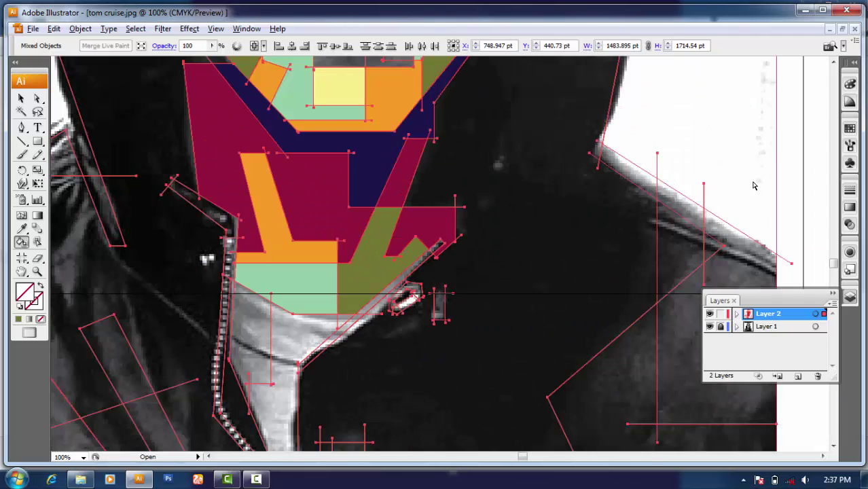
key(ctrl+shift+a)
scroll(729, 127, up, 5)
scroll(642, 248, up, 4)
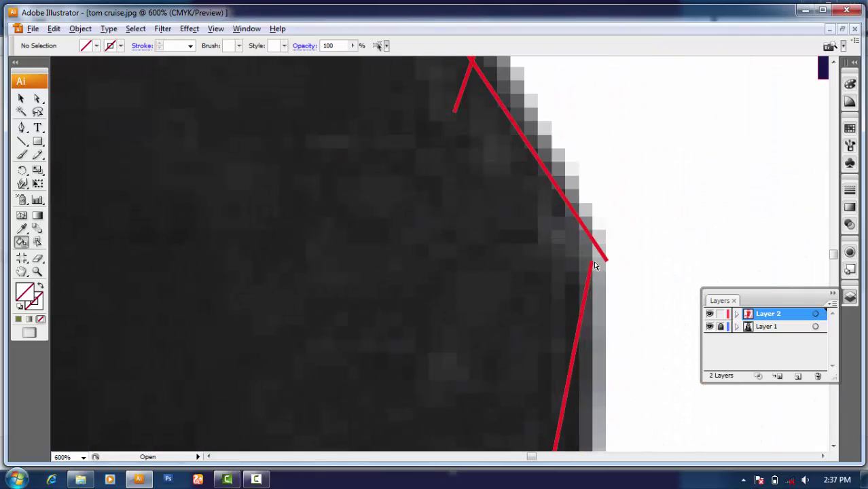
click(599, 243)
key(ctrl+0)
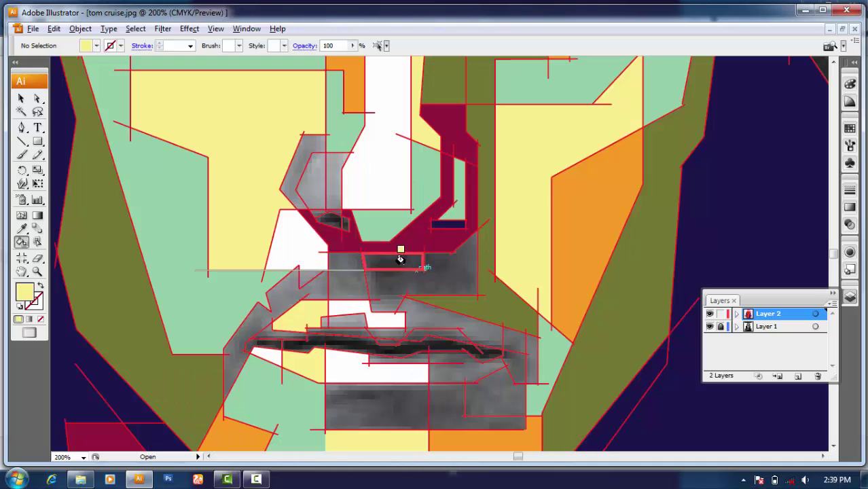
Step: Zoom in on the mouth and fill the lips region navy
key(ctrl+equal)
key(ctrl+equal)
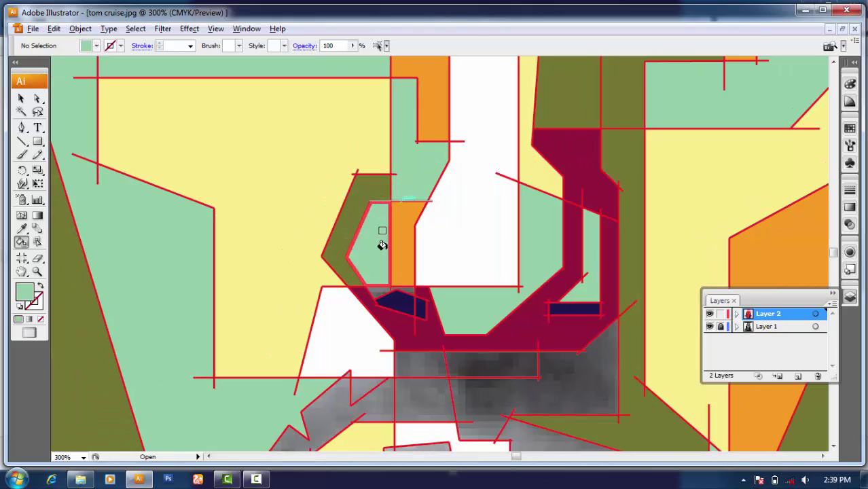
alt+scroll(386, 279, up, 4)
alt+scroll(365, 308, down, 3)
alt+scroll(449, 295, down, 4)
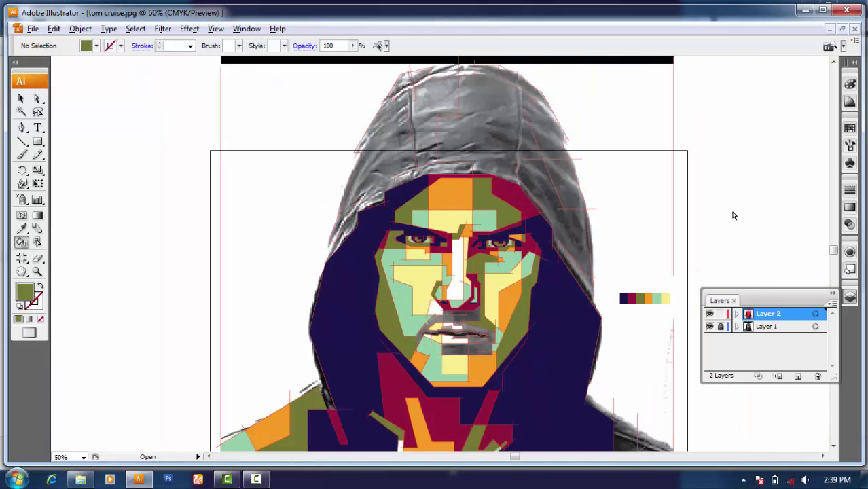
alt+scroll(478, 238, up, 4)
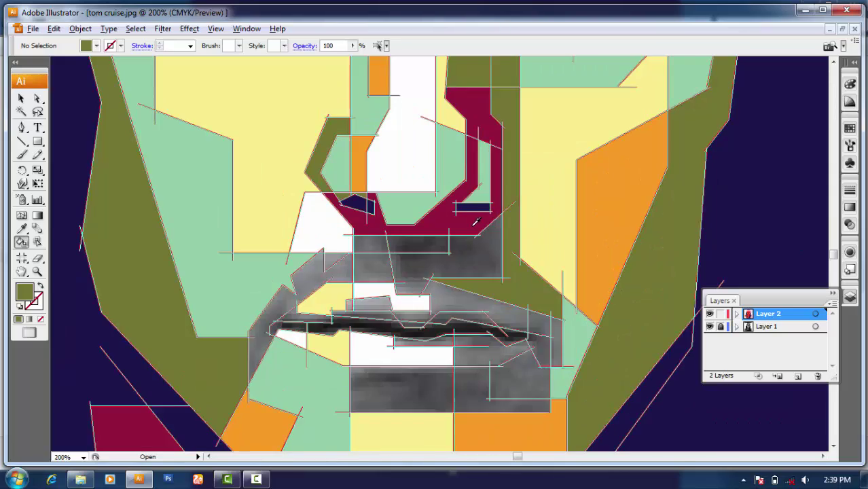
alt+click(477, 202)
scroll(435, 262, down, 4)
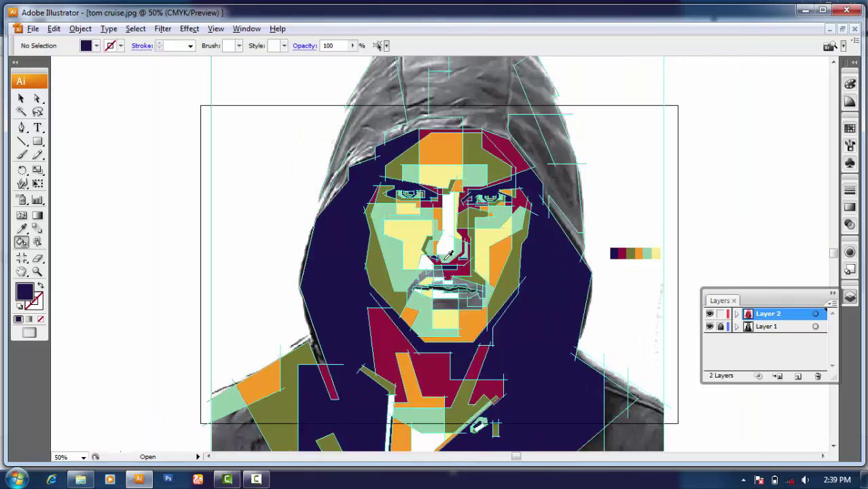
scroll(417, 277, up, 3)
scroll(417, 277, up, 3)
scroll(401, 273, left, 2)
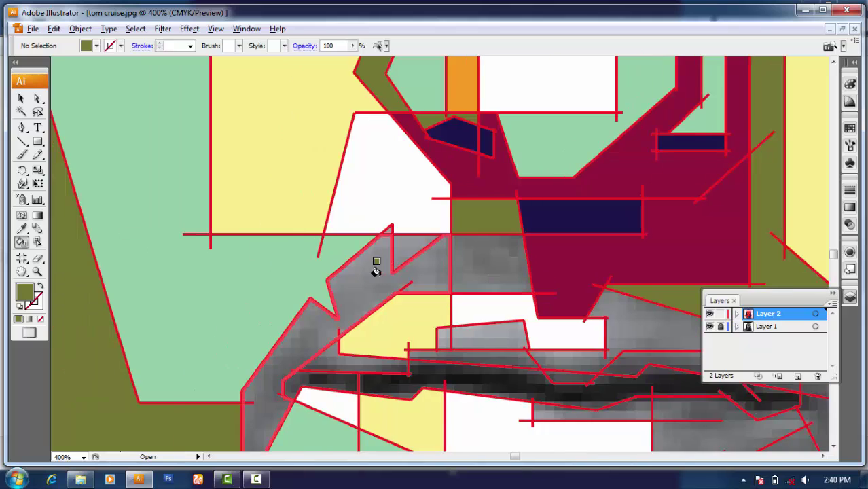
scroll(360, 263, down, 2)
scroll(384, 304, right, 2)
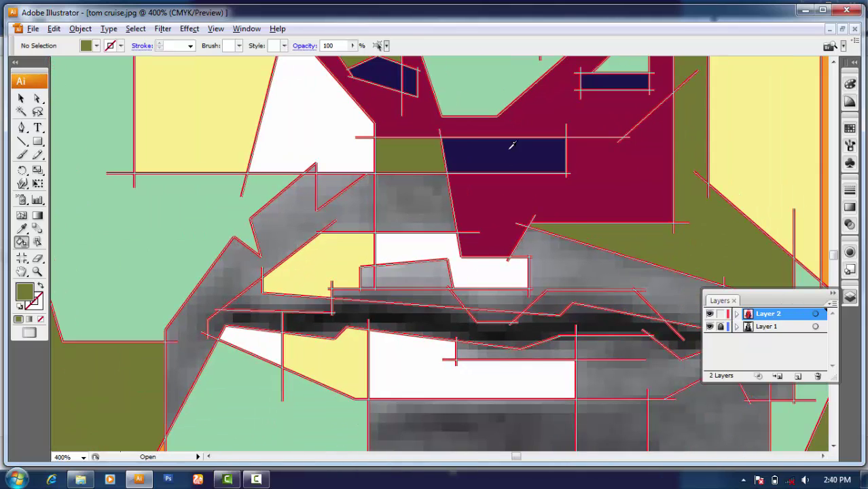
alt+click(510, 142)
click(519, 314)
Step: Fill three grey regions near the mouth maroon, olive and orange
scroll(519, 314, right, 2)
alt+click(412, 202)
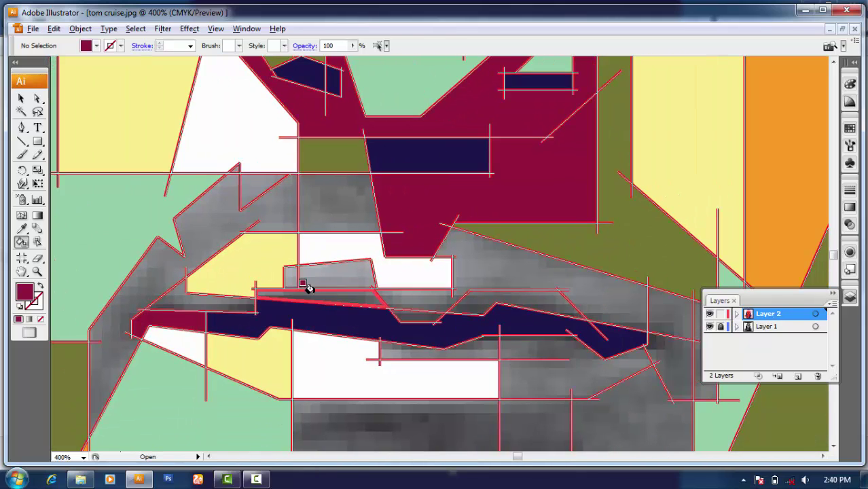
alt+click(540, 251)
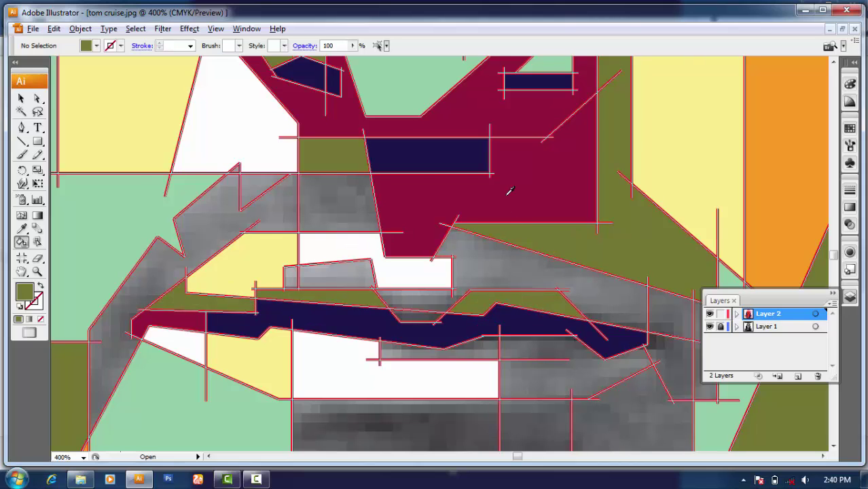
scroll(461, 341, right, 3)
scroll(456, 337, down, 2)
click(379, 353)
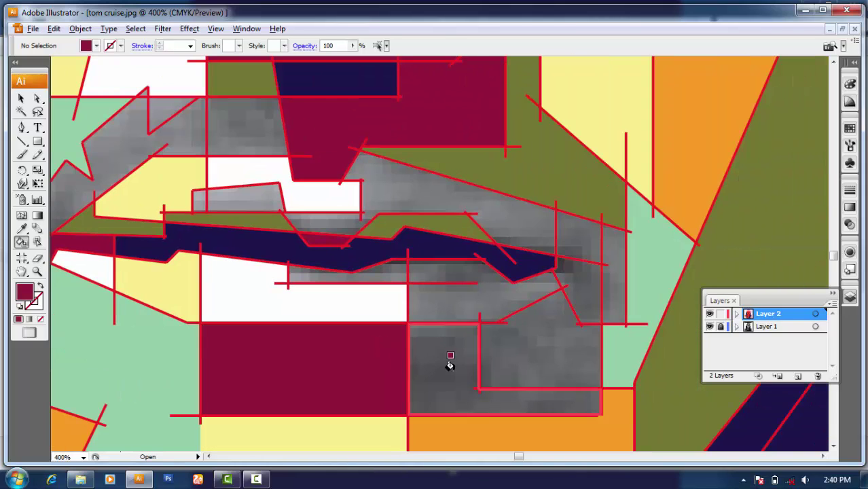
key(Right)
click(440, 349)
scroll(506, 380, right, 3)
key(Right)
click(478, 293)
Step: Fill the rectangle below the mouth navy and the grey regions beside and above it maroon
key(ctrl+0)
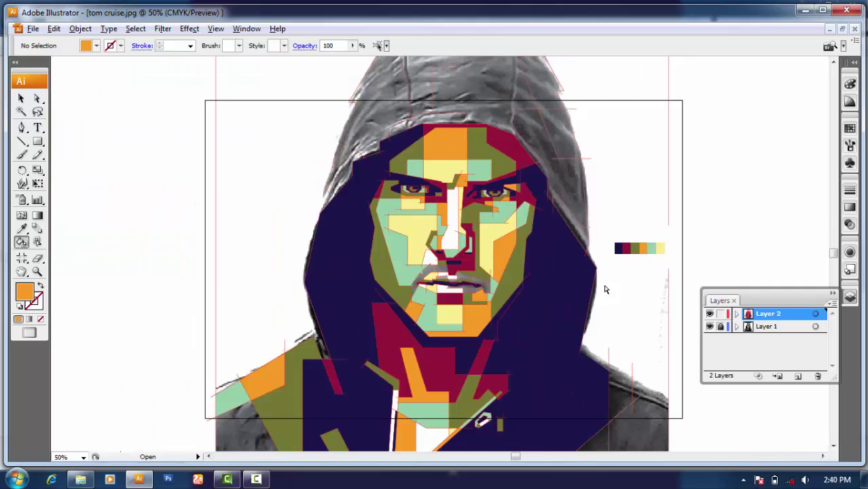
scroll(490, 289, up, 5)
key(Left)
click(408, 236)
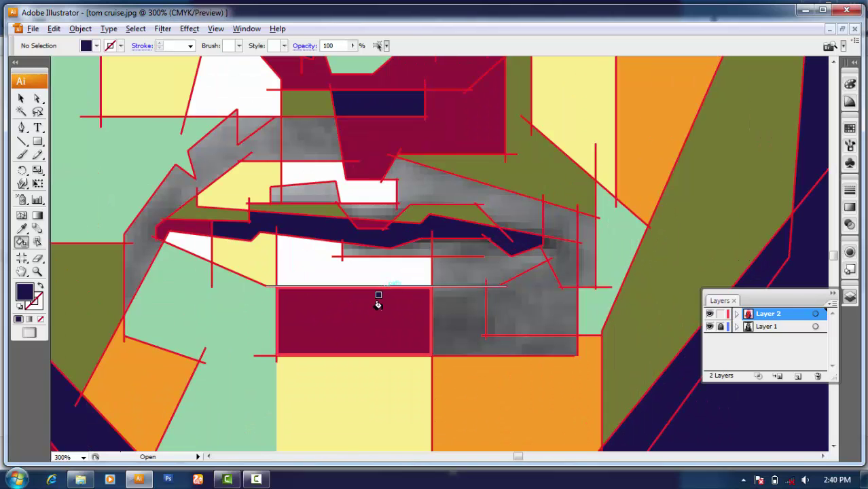
click(378, 297)
key(Right)
click(516, 319)
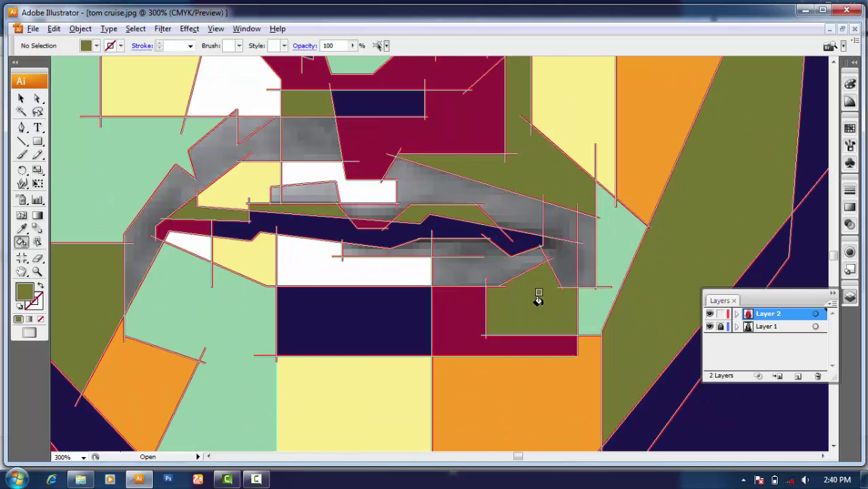
key(Left)
click(563, 268)
Step: Fill the grey mouth band light green and the block beside the mouth orange
scroll(516, 265, right, 2)
scroll(494, 214, right, 2)
scroll(461, 211, up, 2)
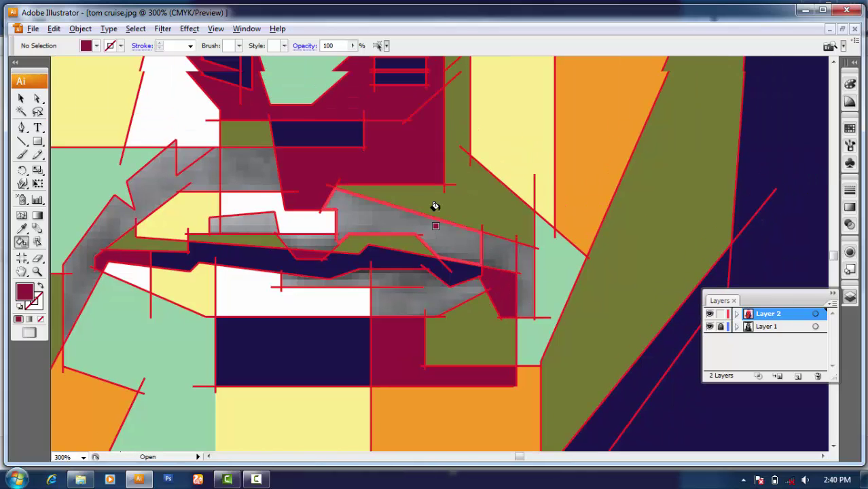
key(Left)
click(437, 233)
key(Left)
click(524, 260)
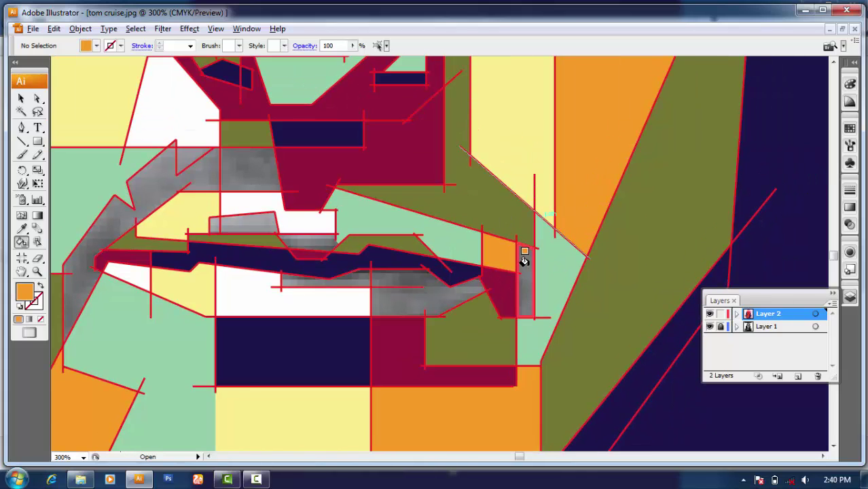
click(524, 261)
Step: Fill the strip and gap beside the mouth orange and the small strip light green
key(Left)
scroll(441, 250, right, 1)
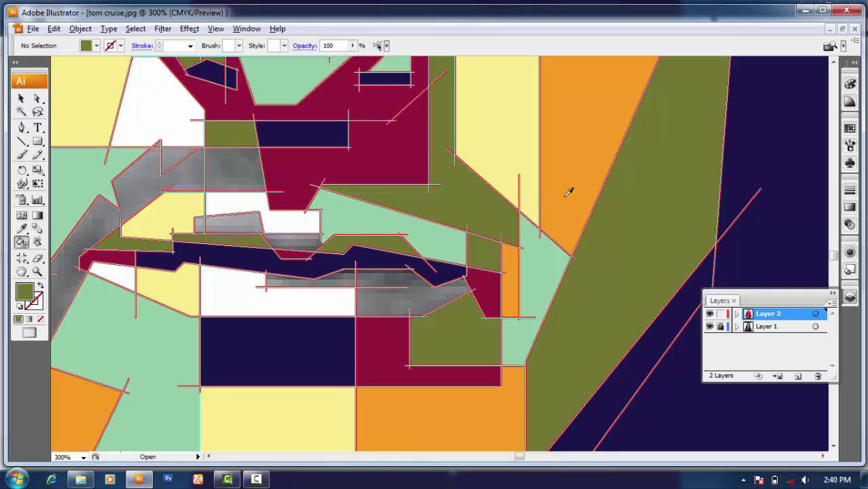
key(Right)
click(353, 218)
scroll(285, 238, left, 2)
click(260, 220)
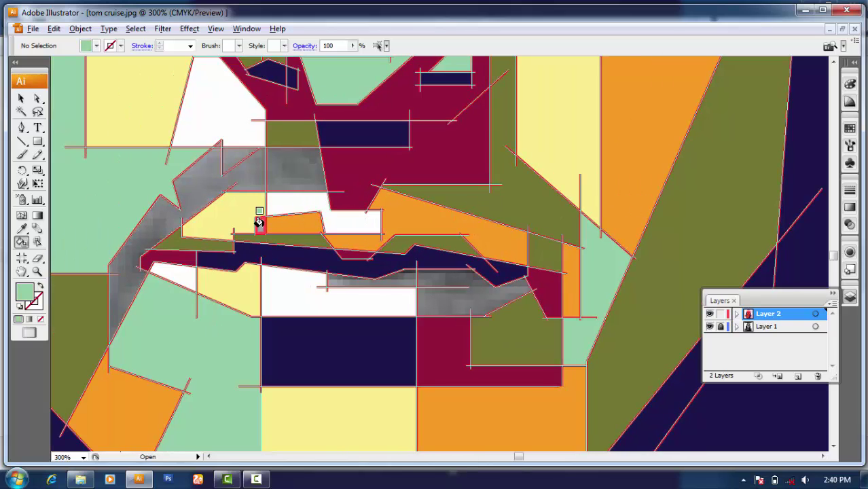
click(259, 222)
scroll(311, 170, up, 2)
Step: Fill the grey strip beside the mouth olive
scroll(308, 202, down, 3)
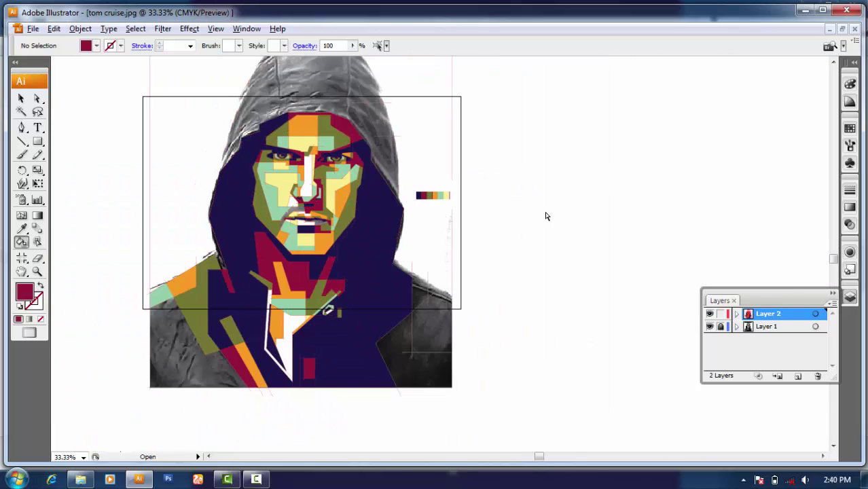
scroll(327, 204, up, 2)
scroll(320, 209, up, 3)
key(Left)
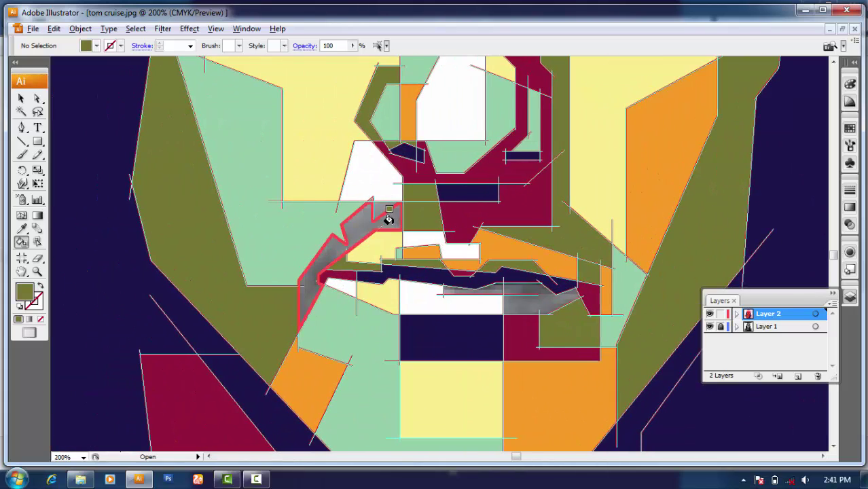
click(388, 219)
scroll(388, 203, up, 2)
key(Left)
key(Left)
Step: Check the photo under Layer 2, then fill the remaining grey gap by the mouth orange
scroll(353, 217, down, 1)
scroll(381, 272, down, 1)
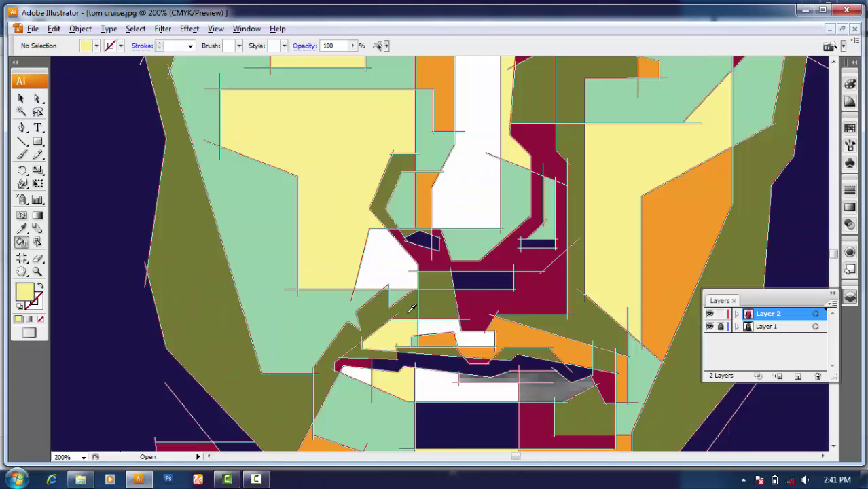
scroll(412, 309, down, 1)
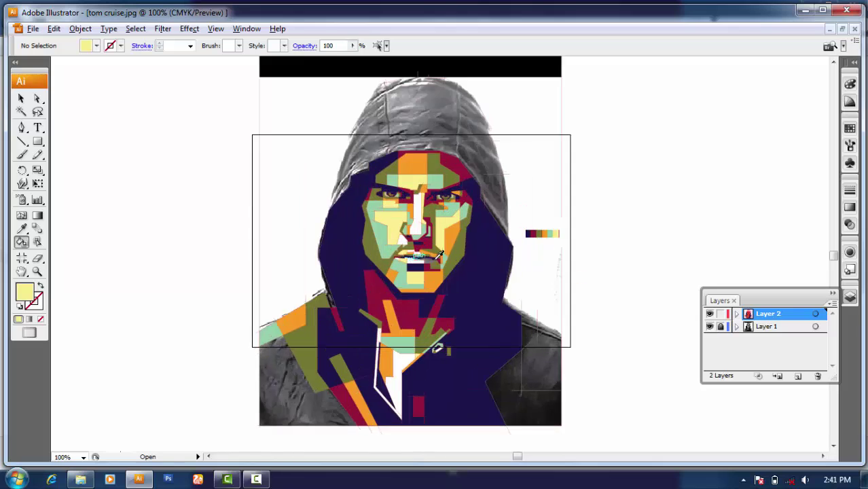
scroll(440, 253, up, 4)
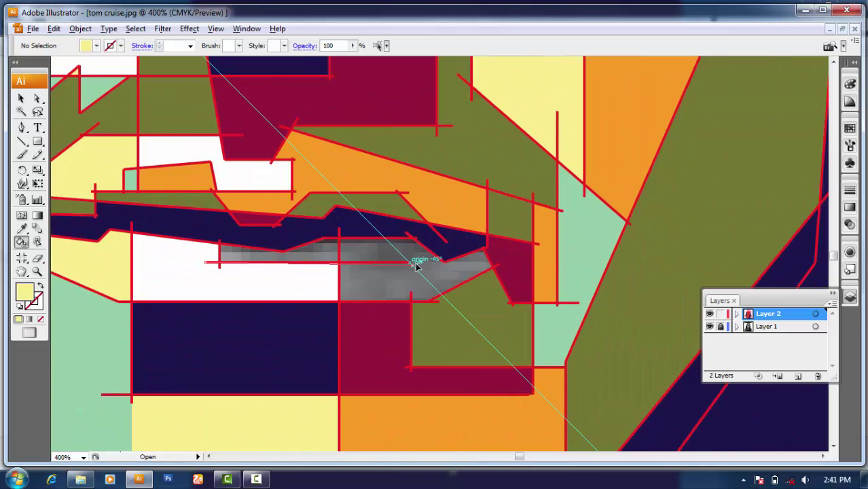
click(445, 264)
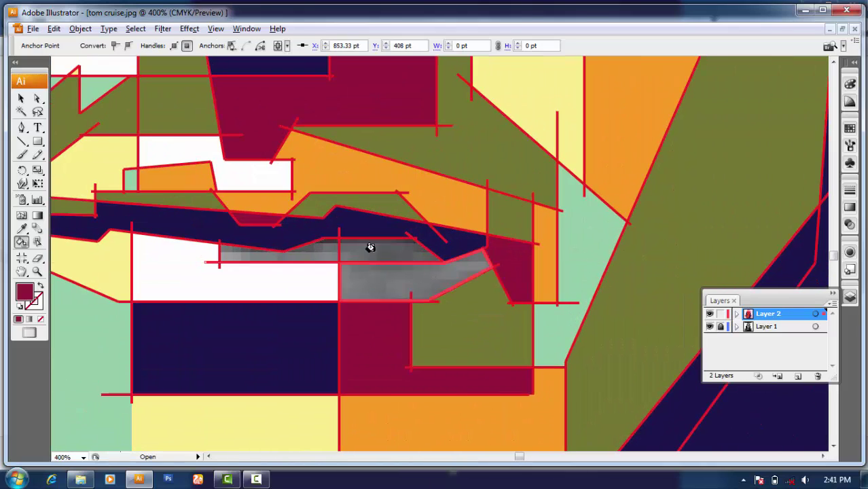
scroll(376, 269, right, 2)
click(709, 314)
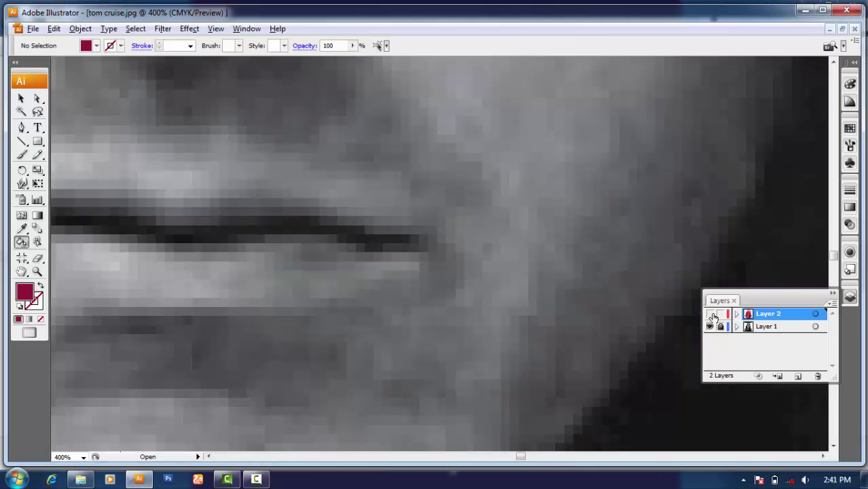
click(709, 313)
click(360, 280)
scroll(333, 335, down, 7)
Step: Fill the left side of the hood with olive
scroll(512, 333, left, 1)
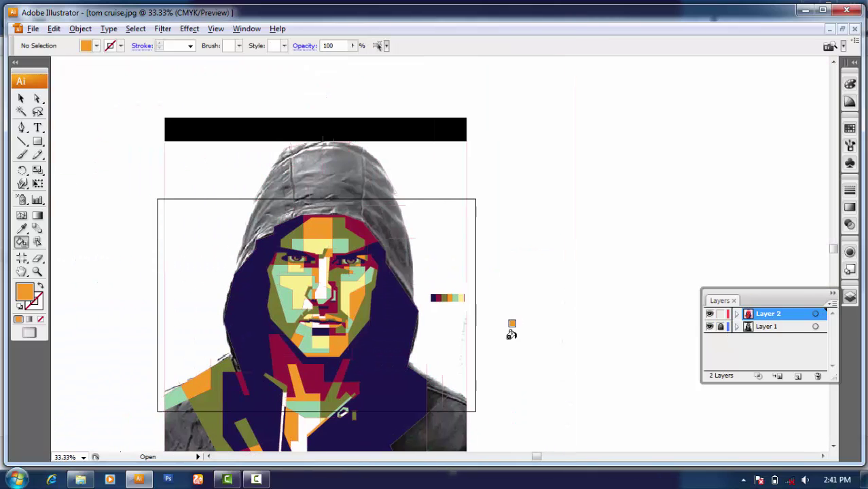
scroll(362, 186, left, 1)
scroll(362, 187, up, 1)
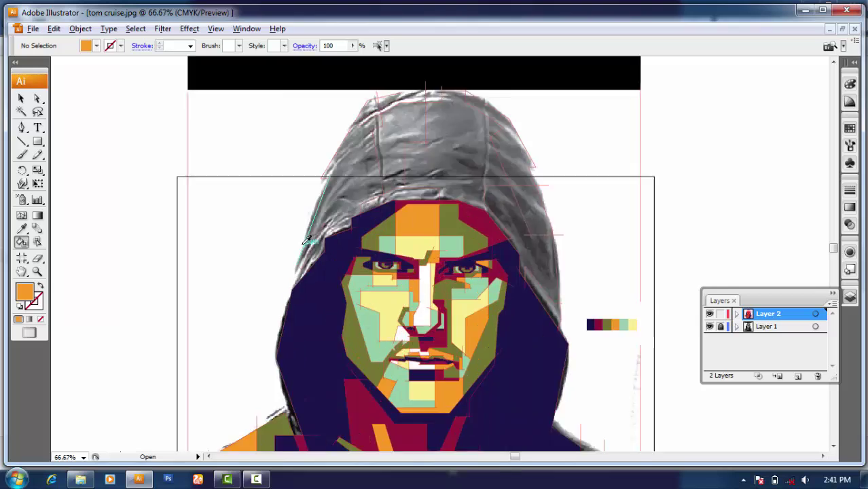
scroll(363, 212, up, 3)
scroll(363, 212, down, 3)
scroll(364, 213, right, 1)
click(388, 204)
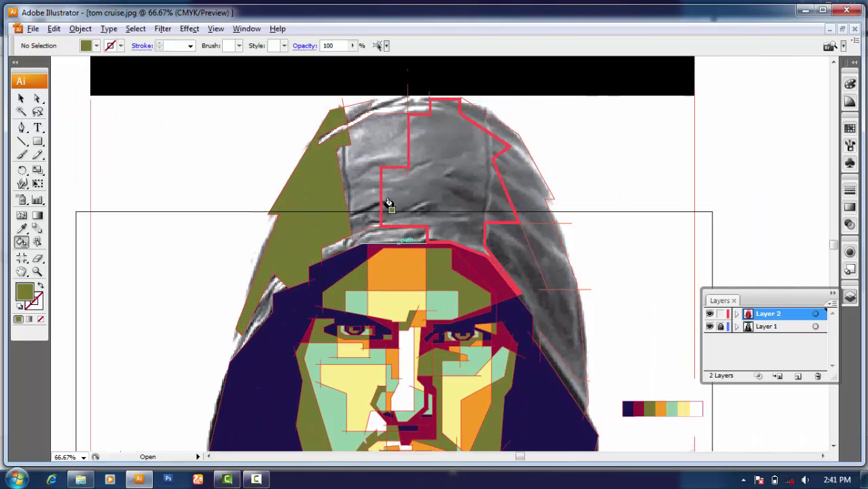
Step: Paint three hood regions orange and two right-side hood regions maroon
scroll(411, 291, up, 1)
alt+click(411, 290)
click(387, 204)
click(410, 204)
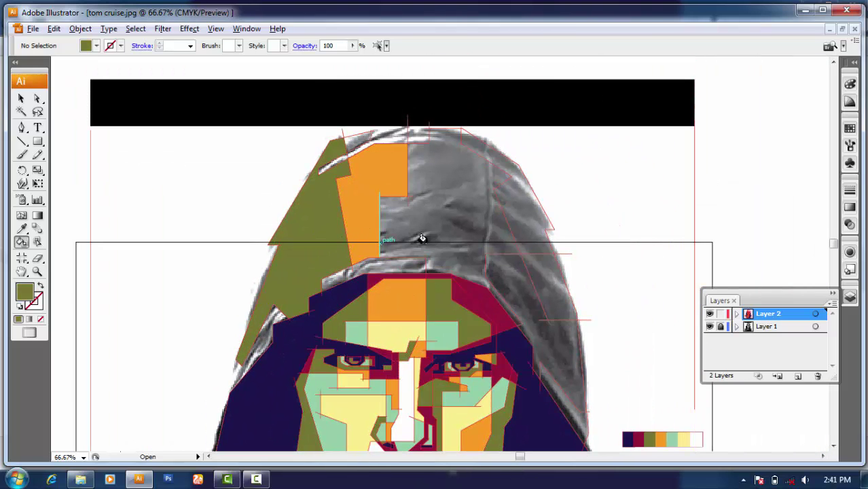
scroll(443, 262, right, 1)
alt+click(444, 261)
click(461, 287)
scroll(535, 268, down, 4)
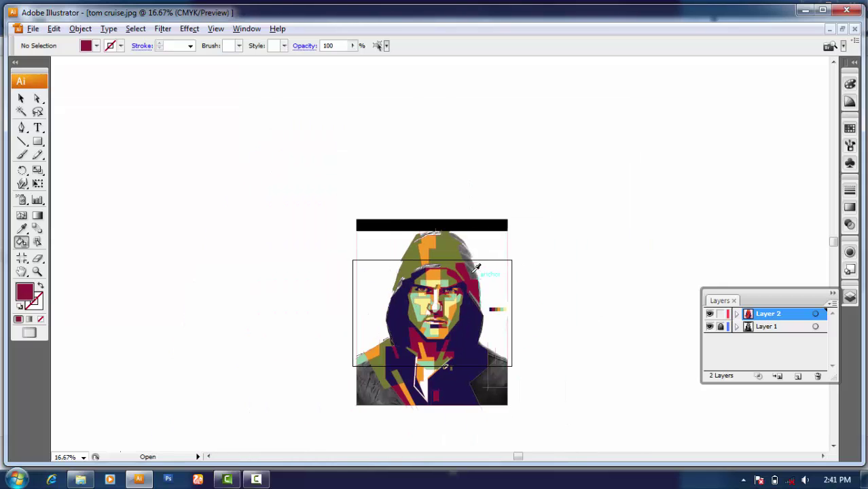
scroll(509, 273, up, 4)
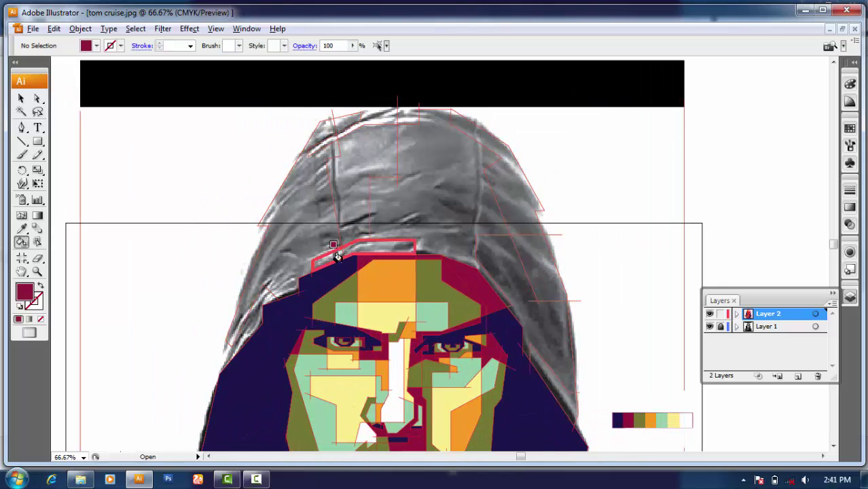
Step: Fill the upper-left hood mint, the large upper-right area orange, and two hood areas olive
key(Right)
key(Right)
key(Right)
click(355, 180)
key(Left)
click(374, 204)
key(Left)
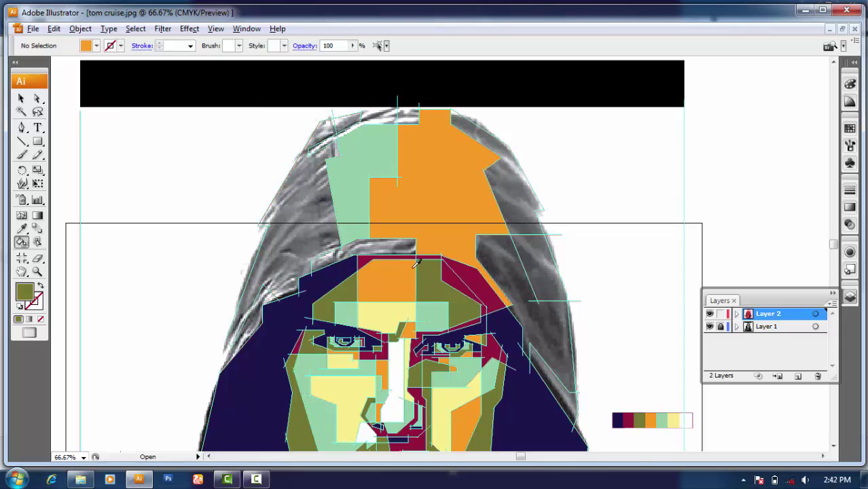
click(333, 218)
click(500, 227)
Step: Cycle the Live Paint swatch through maroon, mint and orange
scroll(474, 247, right, 1)
scroll(474, 246, down, 2)
key(Left)
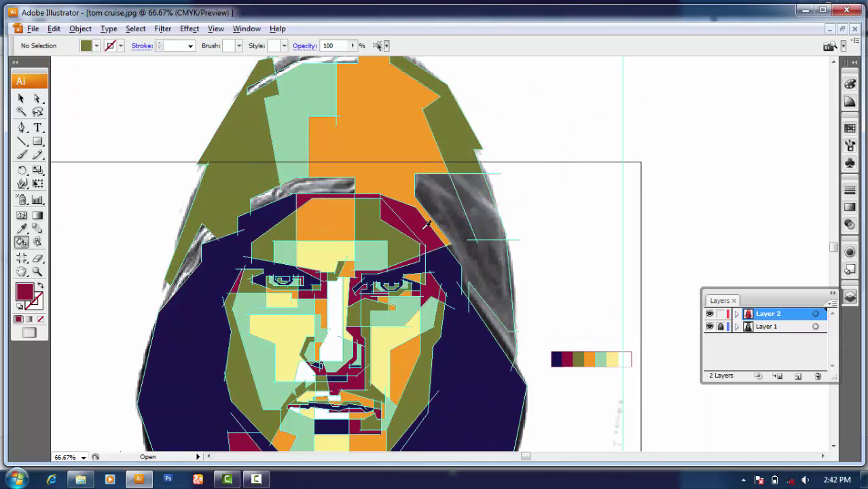
key(Right)
key(Right)
key(Right)
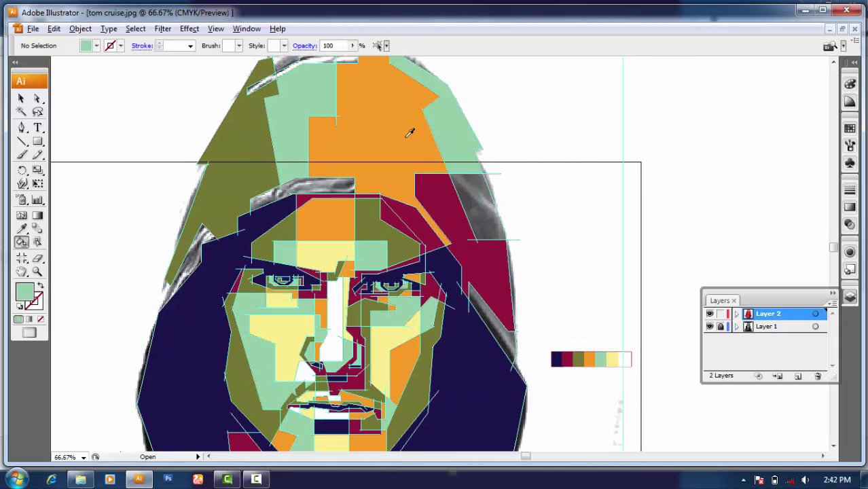
key(Left)
Step: Check the face and hood close up, then hide the grayscale photo layer
key(ctrl+minus)
key(ctrl+minus)
key(ctrl+minus)
key(ctrl+plus)
key(ctrl+plus)
key(ctrl+plus)
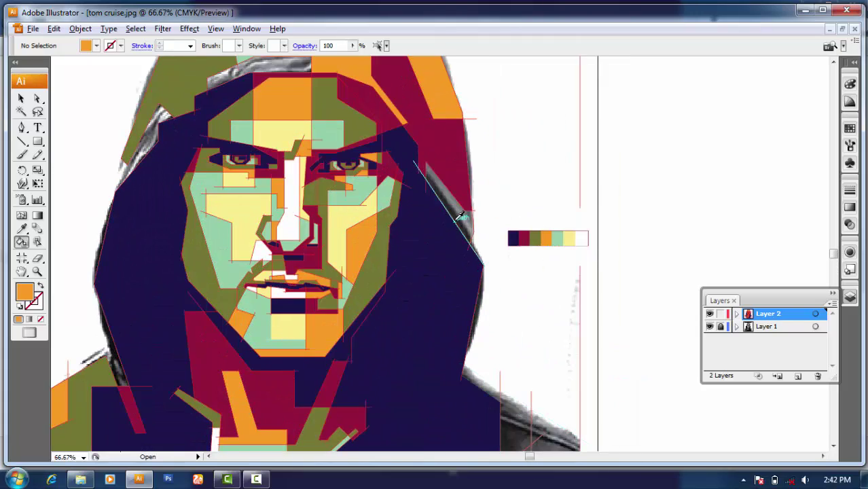
key(ctrl+plus)
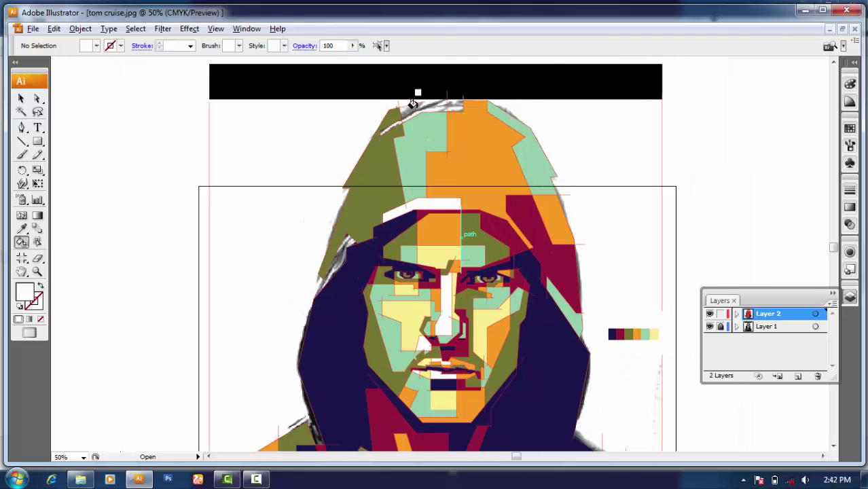
key(ctrl+plus)
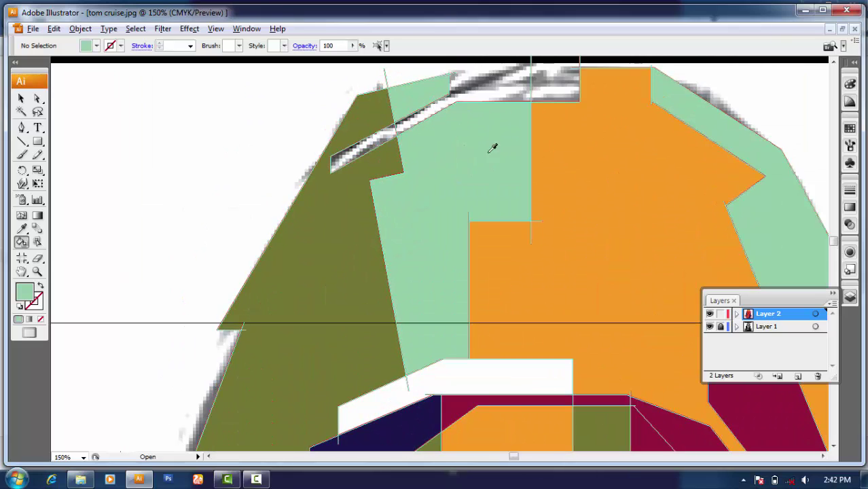
key(ctrl+minus)
key(ctrl+minus)
key(ctrl+minus)
key(ctrl+minus)
key(ctrl+minus)
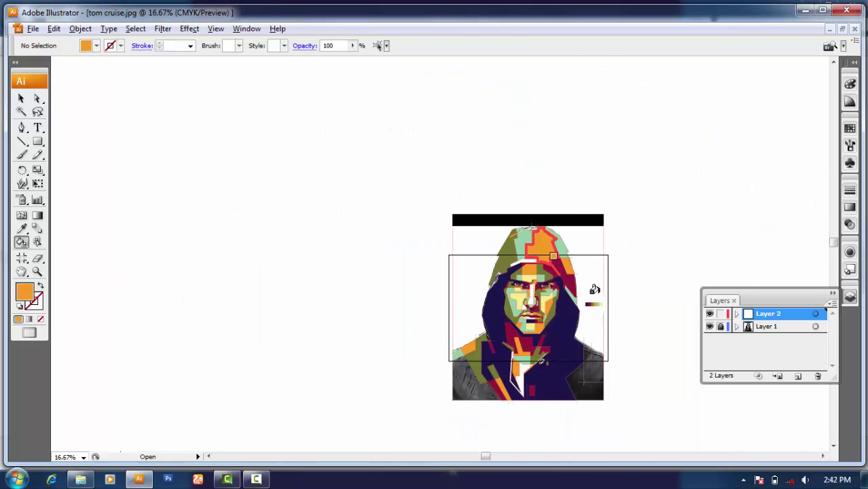
click(710, 326)
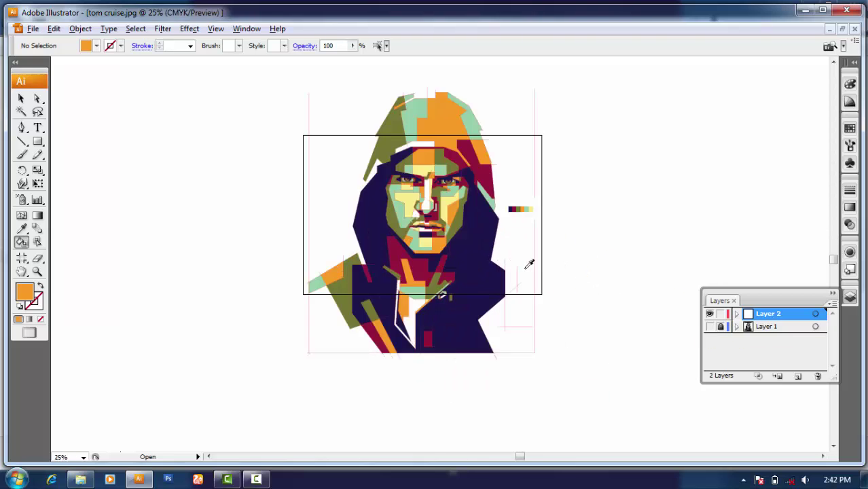